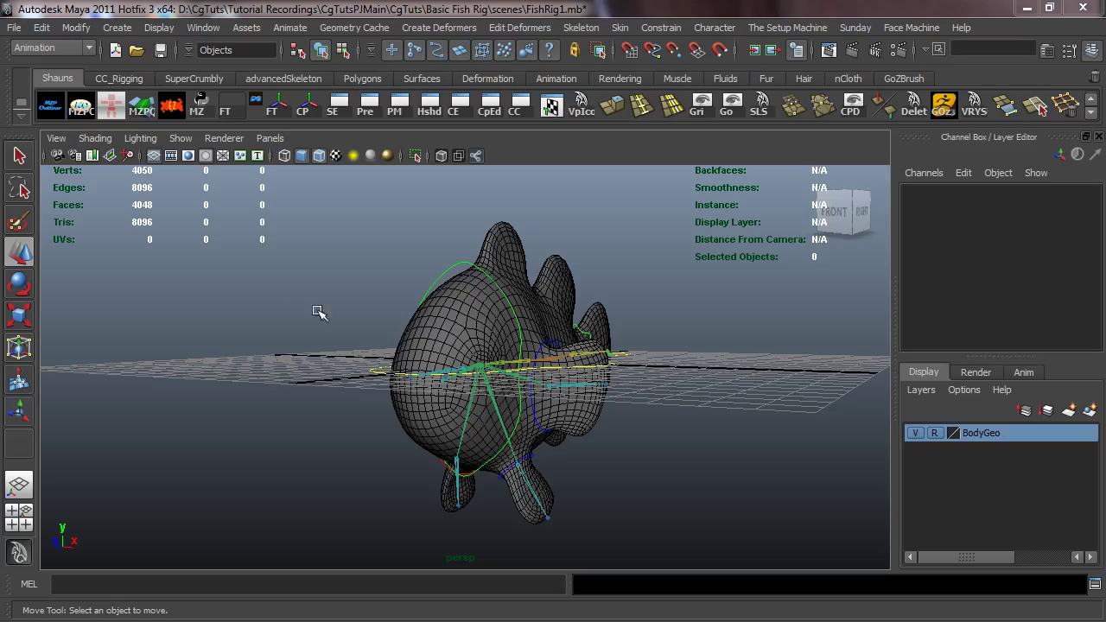
mouse_move(305, 334)
alt+mouse_down()
mouse_move(247, 358)
mouse_move(252, 398)
mouse_move(216, 380)
mouse_move(249, 338)
mouse_move(360, 371)
mouse_move(248, 363)
mouse_move(297, 348)
alt+mouse_up()
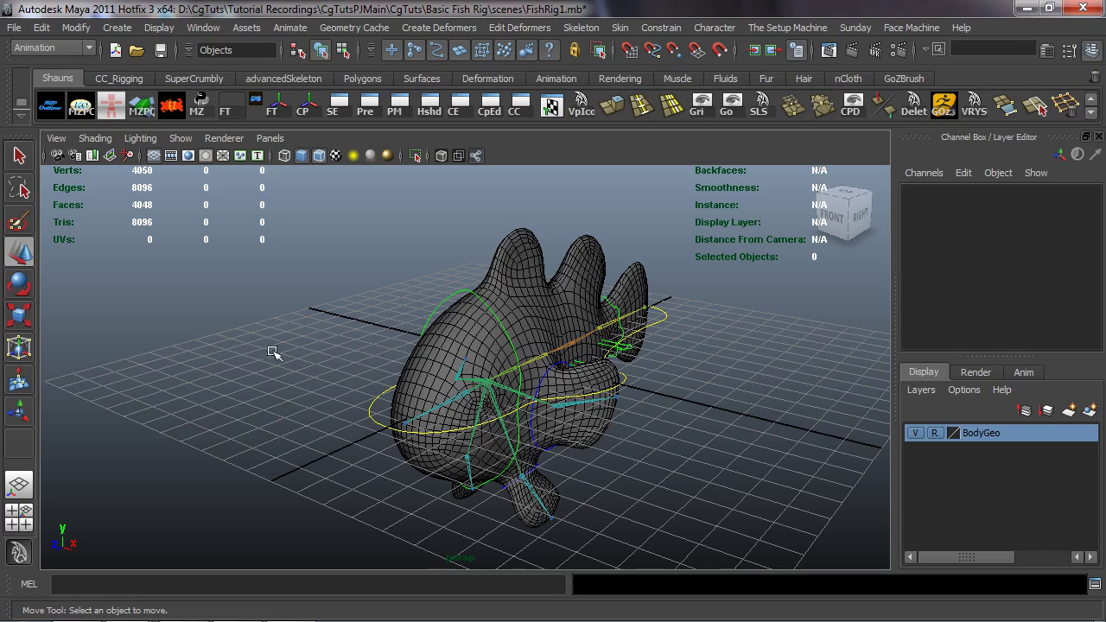
alt+drag(285, 367, 298, 373)
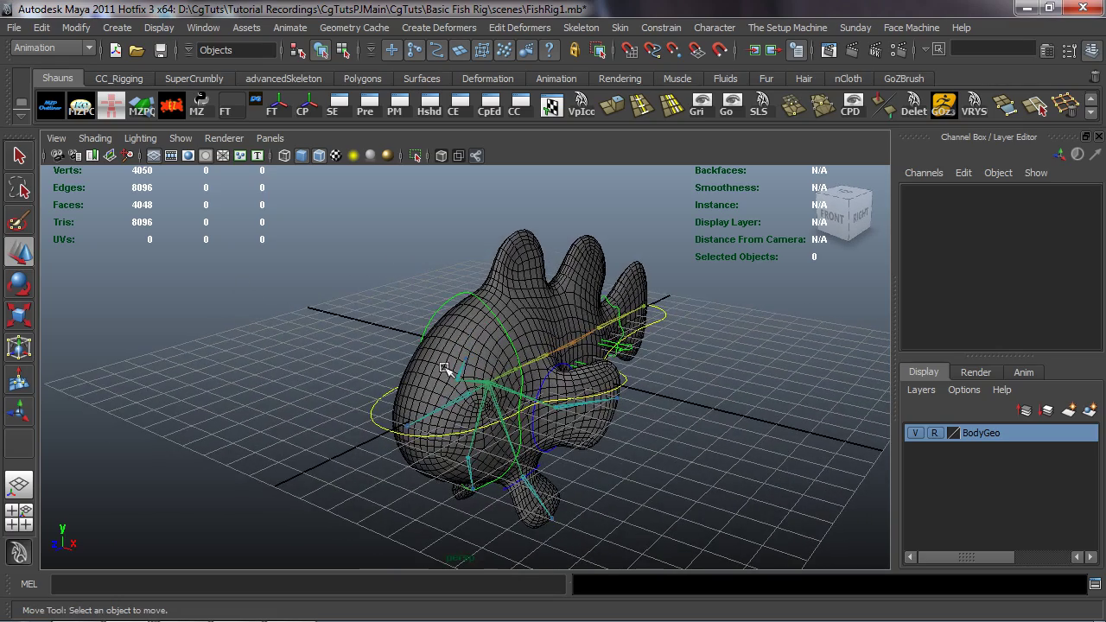
alt+drag(524, 396, 538, 380)
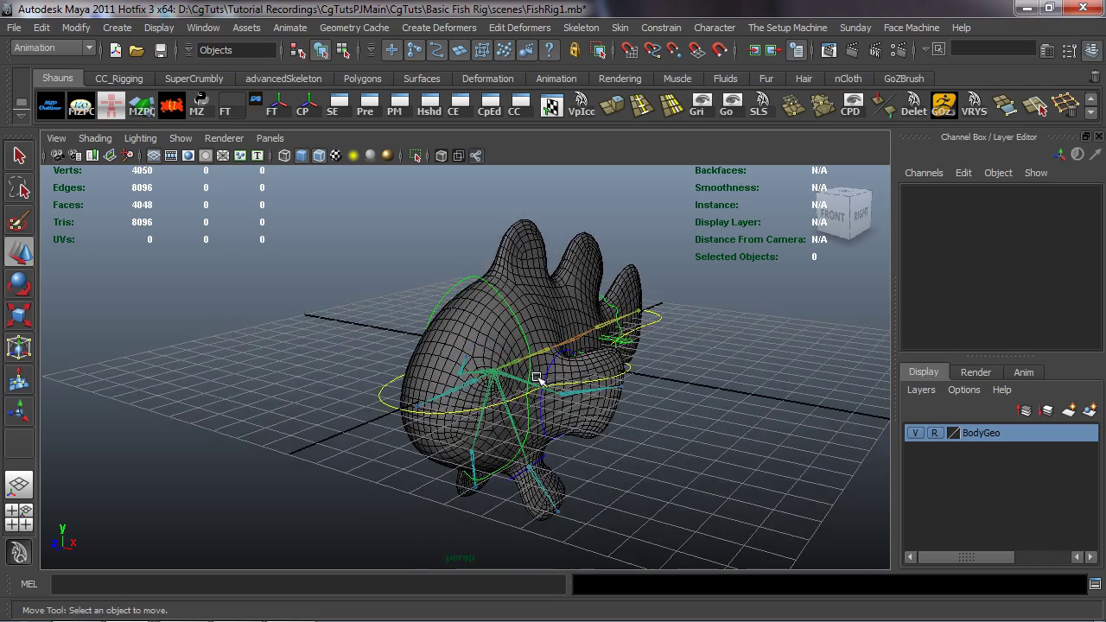
alt+drag(306, 354, 295, 343)
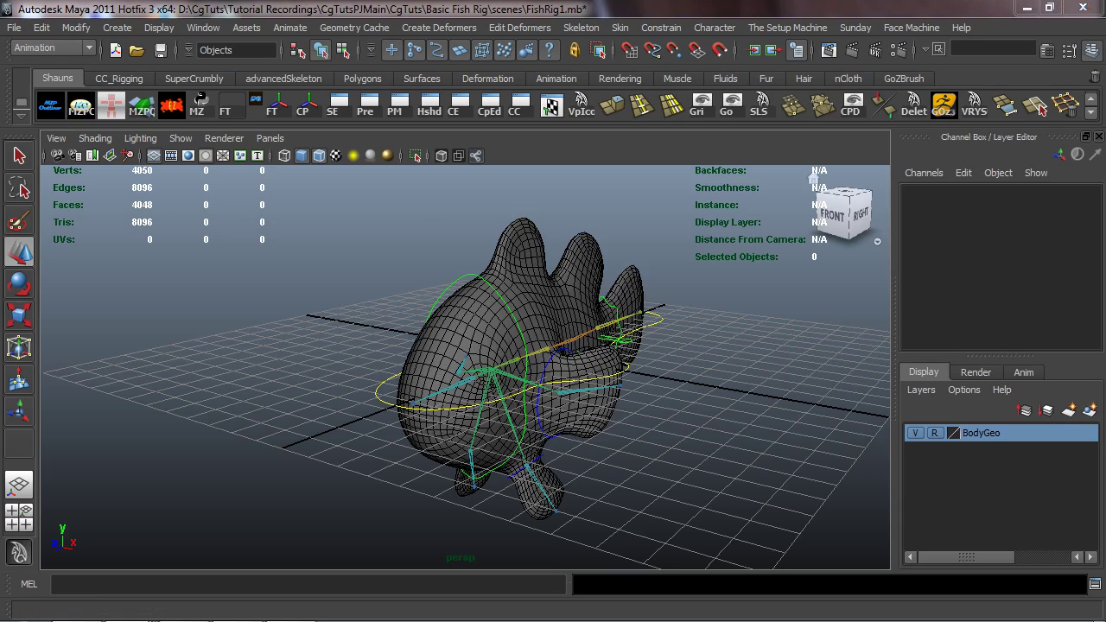
Step: Open the MZpStudios Outliner, narrow its window and place it clear of the fish model
drag(1105, 285, 163, 98)
drag(159, 112, 150, 26)
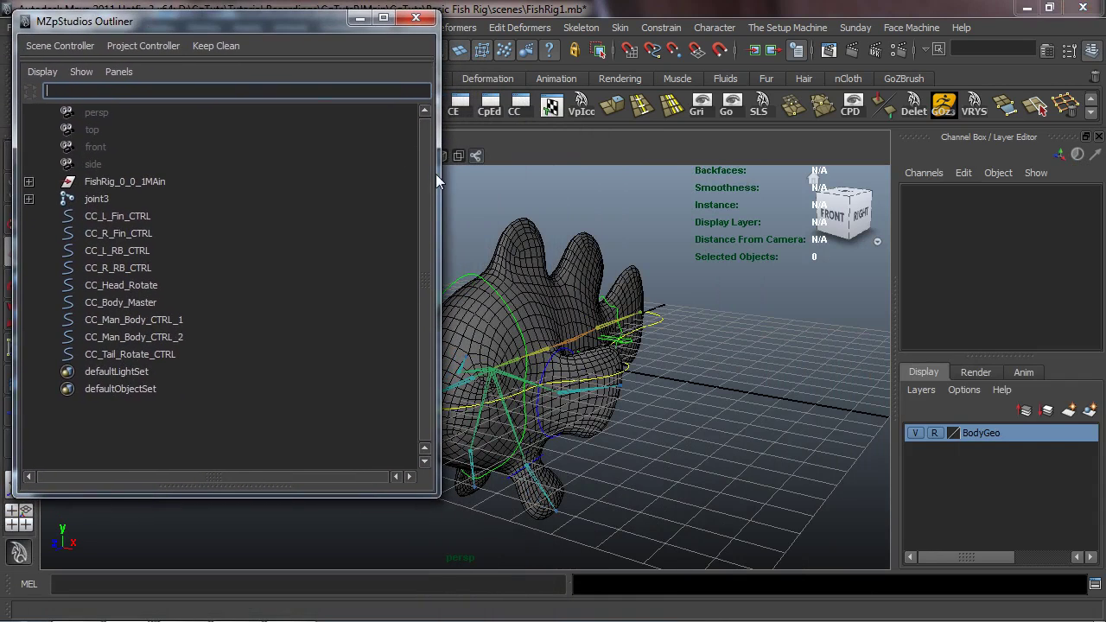
drag(435, 174, 260, 173)
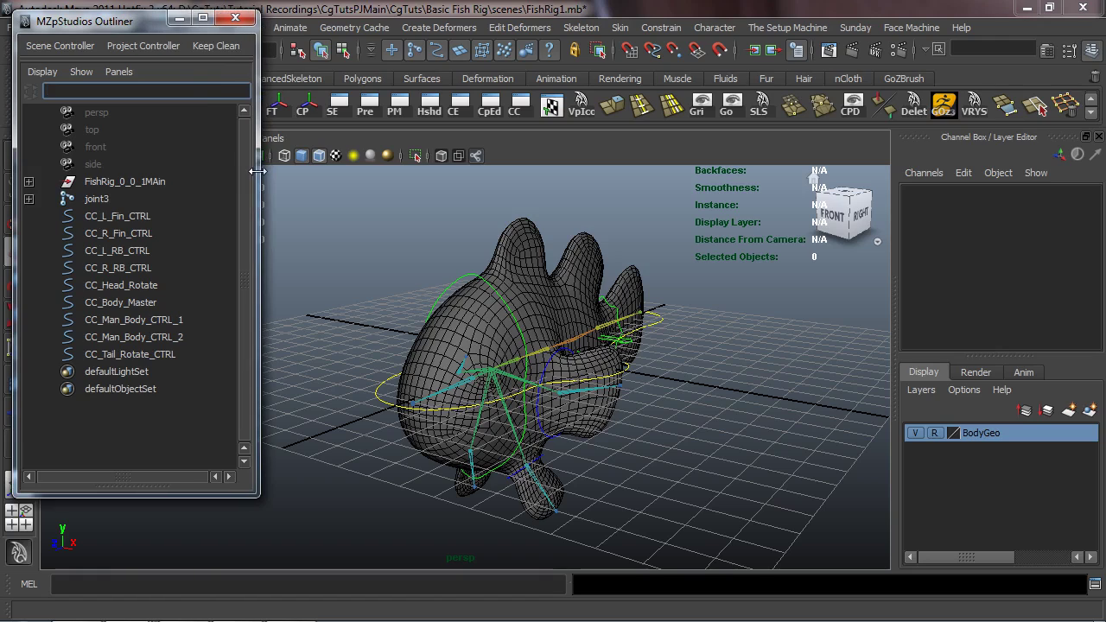
drag(132, 23, 134, 41)
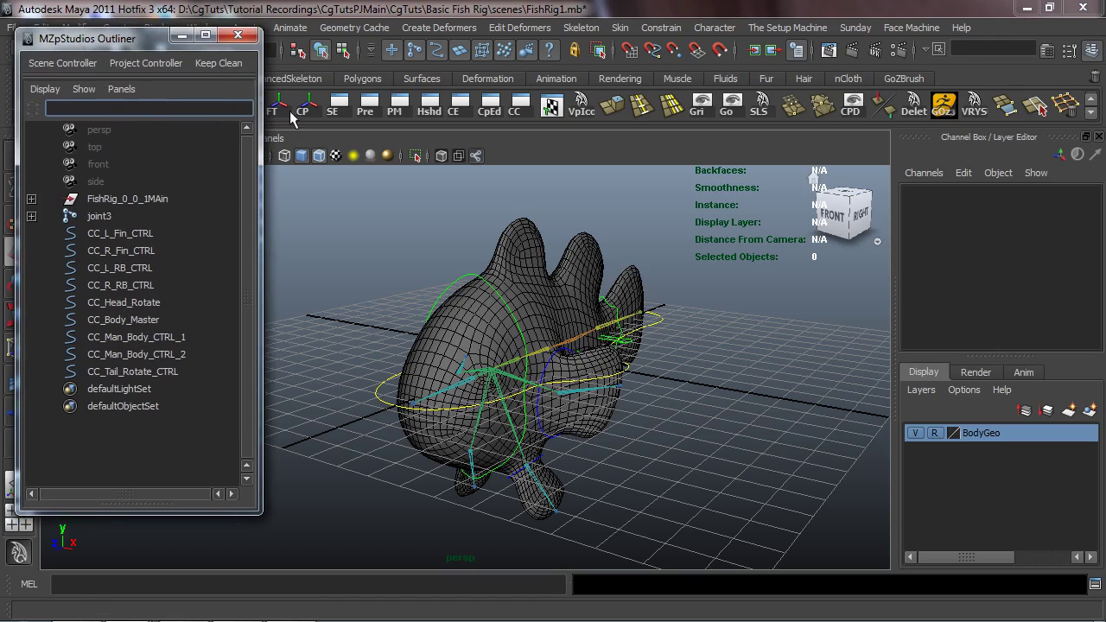
drag(149, 39, 150, 65)
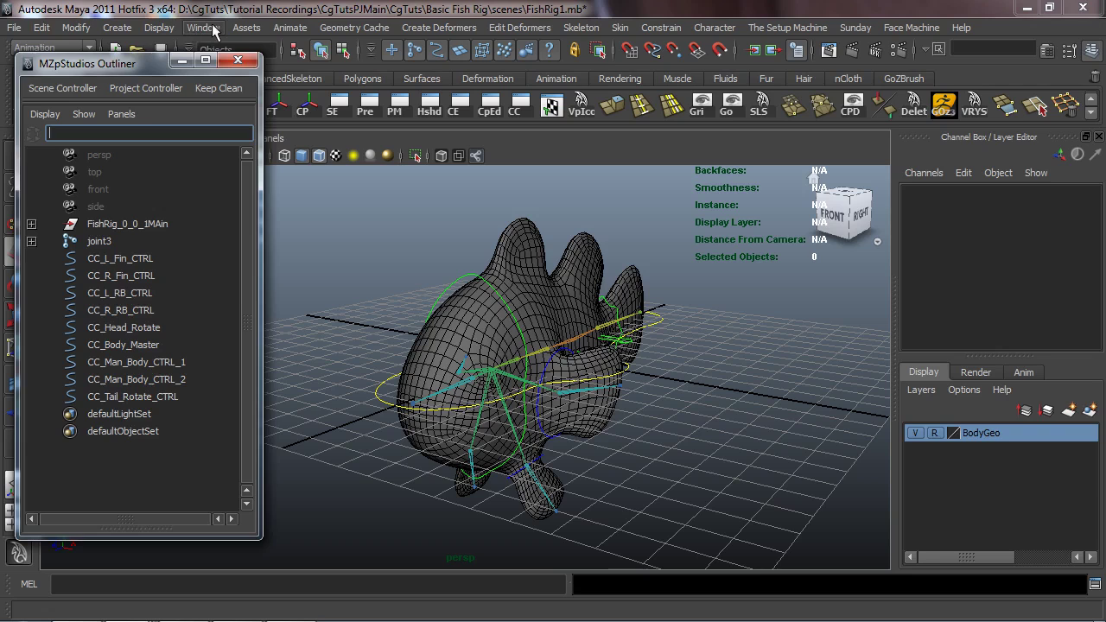
Step: Open the standard Outliner beside the MZpStudios Outliner, enlarge it to compare the scene lists, and close it
click(202, 28)
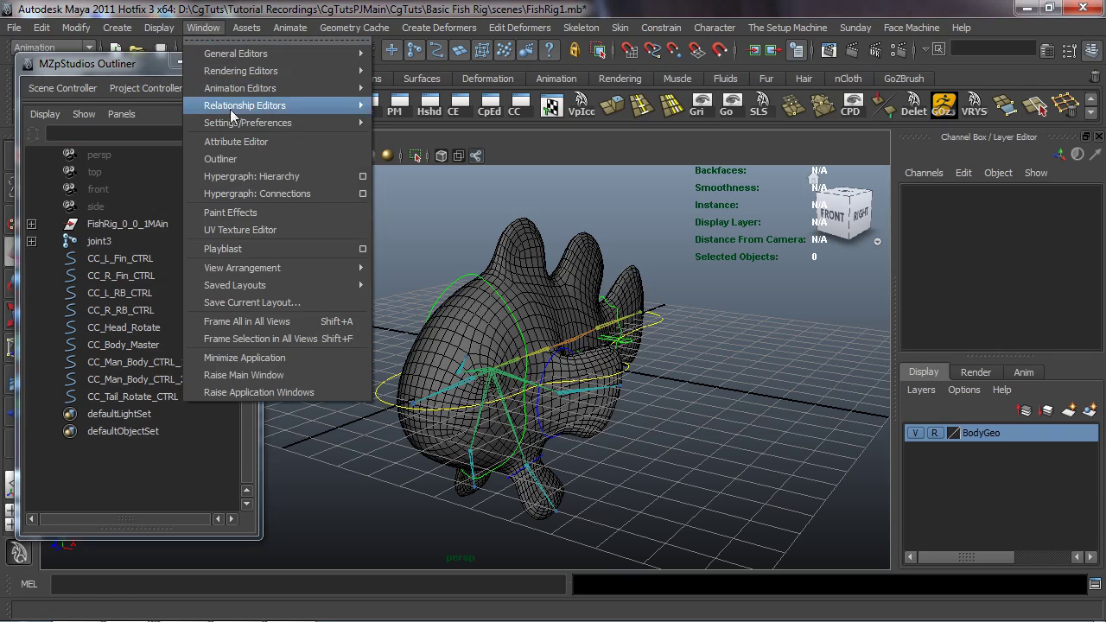
click(232, 157)
drag(228, 209, 362, 51)
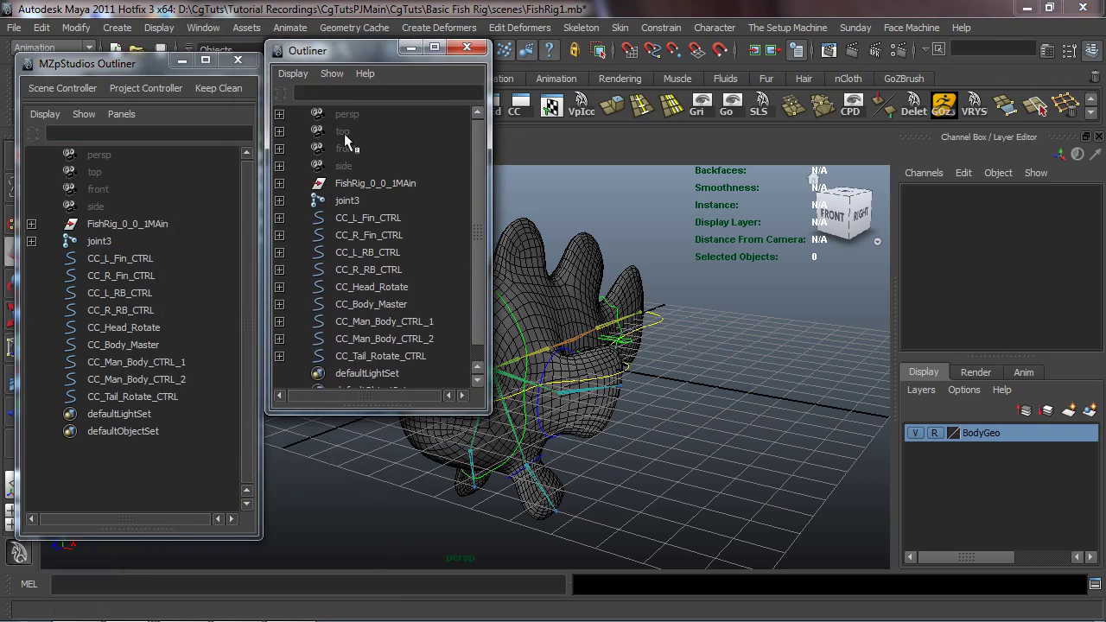
drag(344, 407, 343, 521)
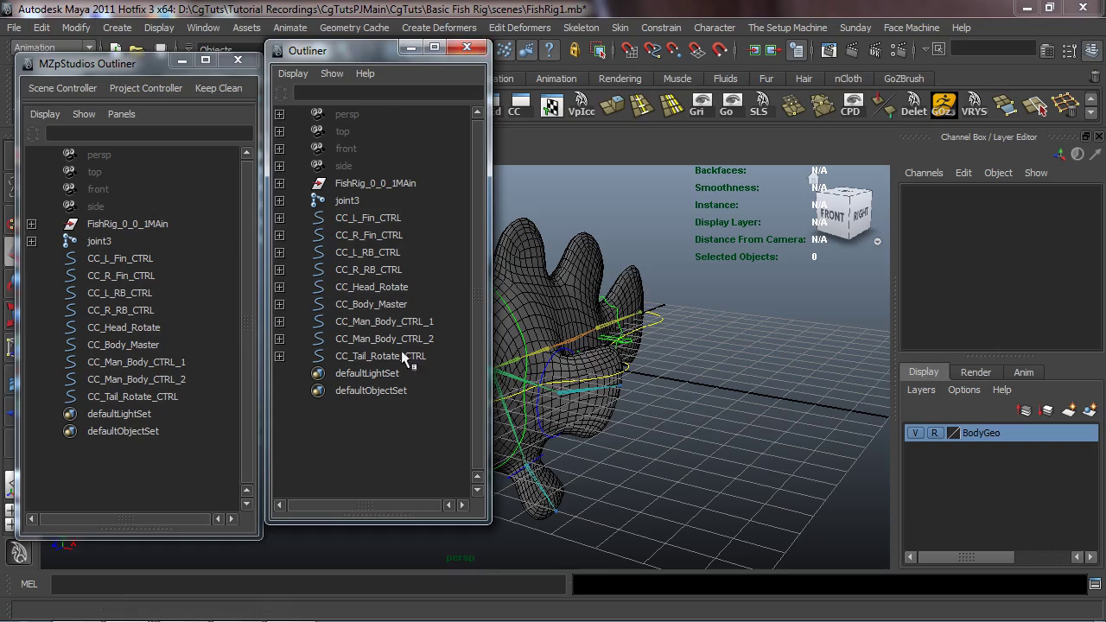
click(467, 48)
Step: Examine the fish rig's joints and control curves from several angles
mouse_move(397, 342)
alt+mouse_down()
mouse_move(450, 336)
mouse_move(435, 302)
mouse_move(415, 342)
mouse_move(427, 325)
mouse_move(414, 331)
alt+mouse_up()
alt+right_drag(415, 331, 448, 339)
alt+middle_drag(448, 339, 444, 353)
alt+drag(443, 352, 427, 372)
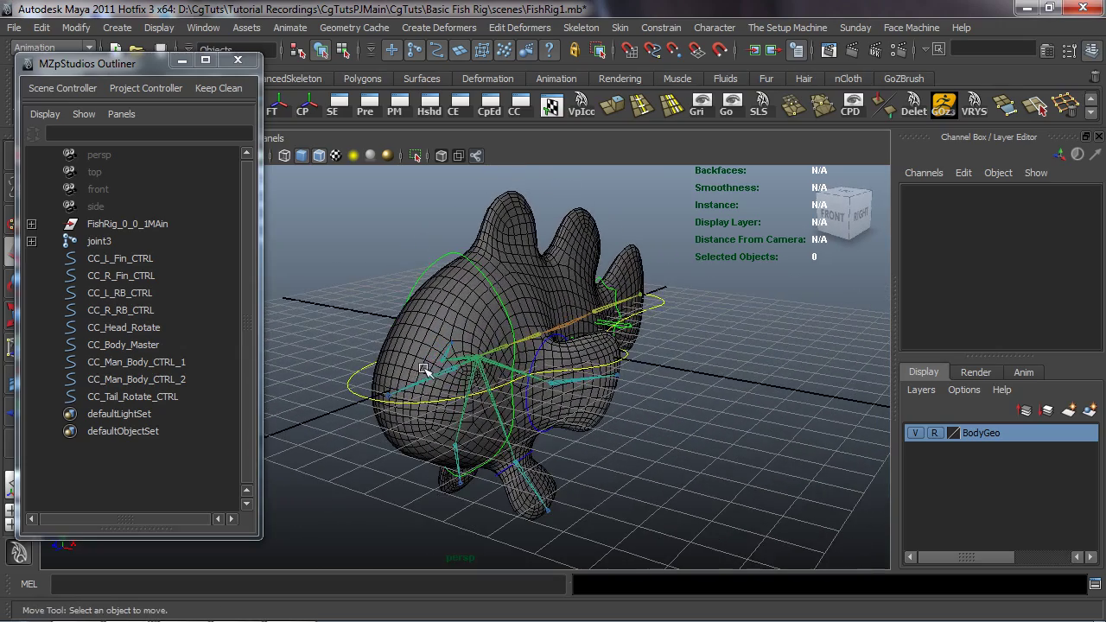
alt+drag(490, 349, 464, 371)
alt+drag(542, 331, 512, 354)
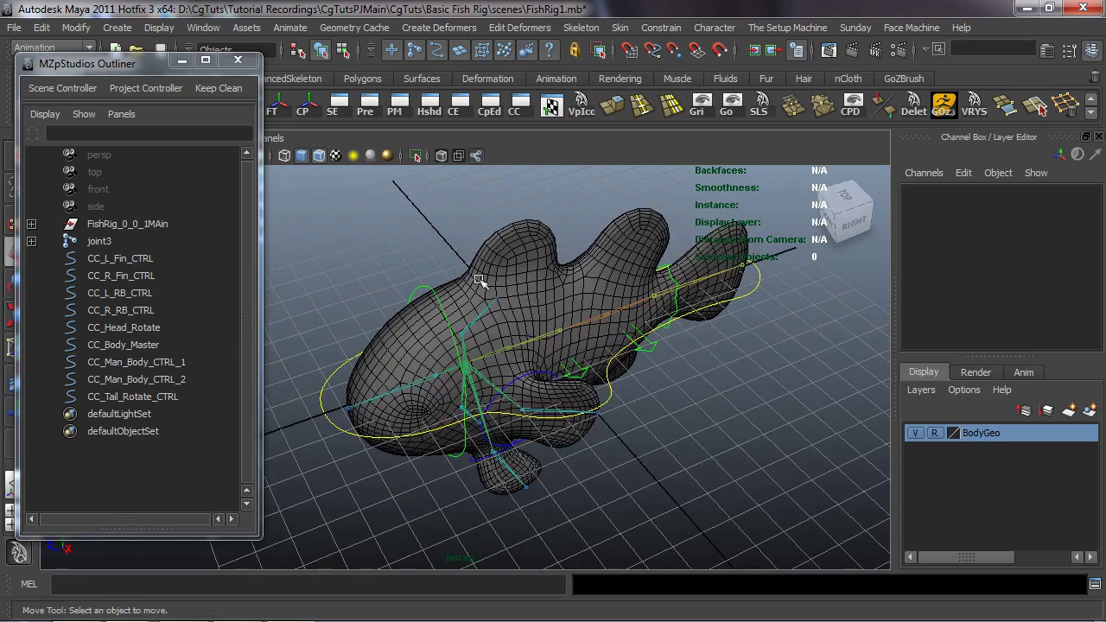
alt+drag(430, 346, 463, 347)
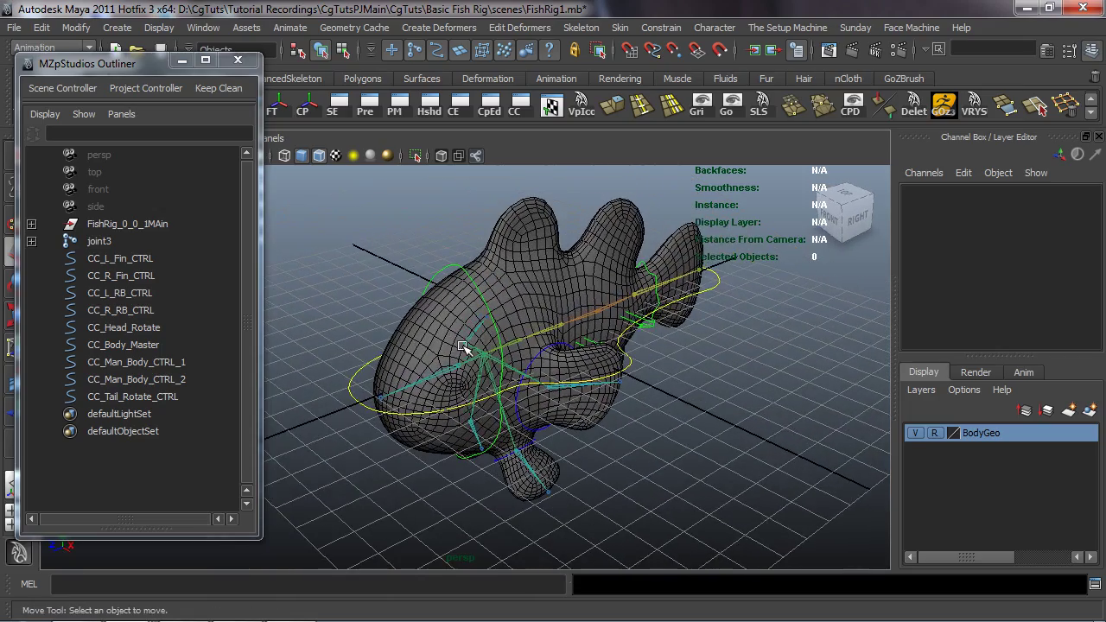
alt+drag(524, 320, 570, 338)
Step: Select the left fin control curve and copy its name, CC_L_Fin_CTRL
click(572, 342)
alt+drag(598, 385, 568, 402)
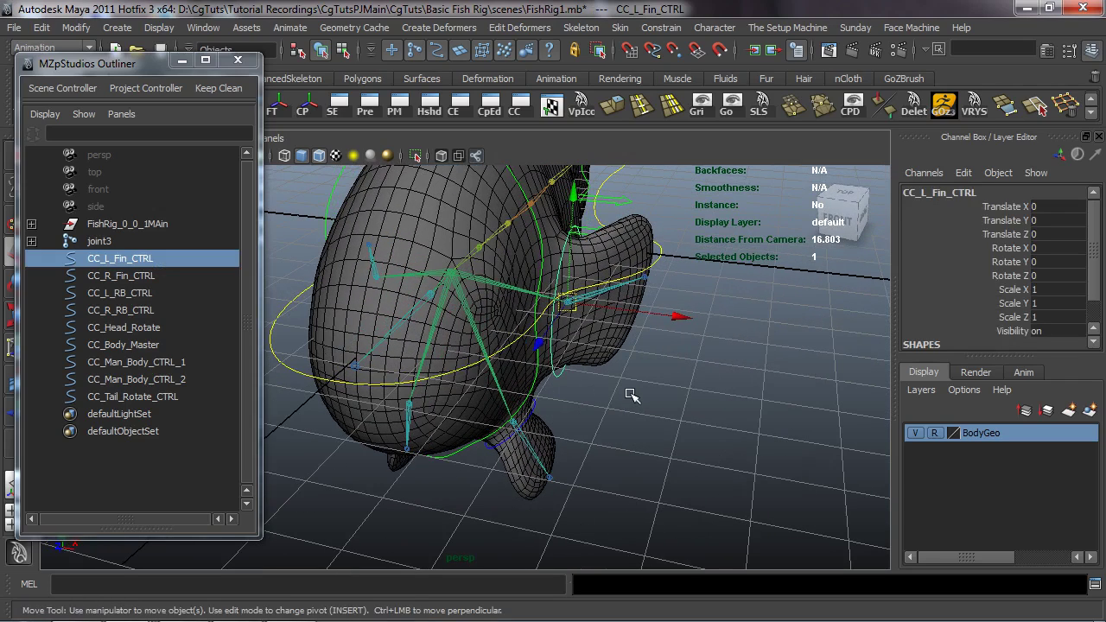
click(951, 193)
key(ctrl+c)
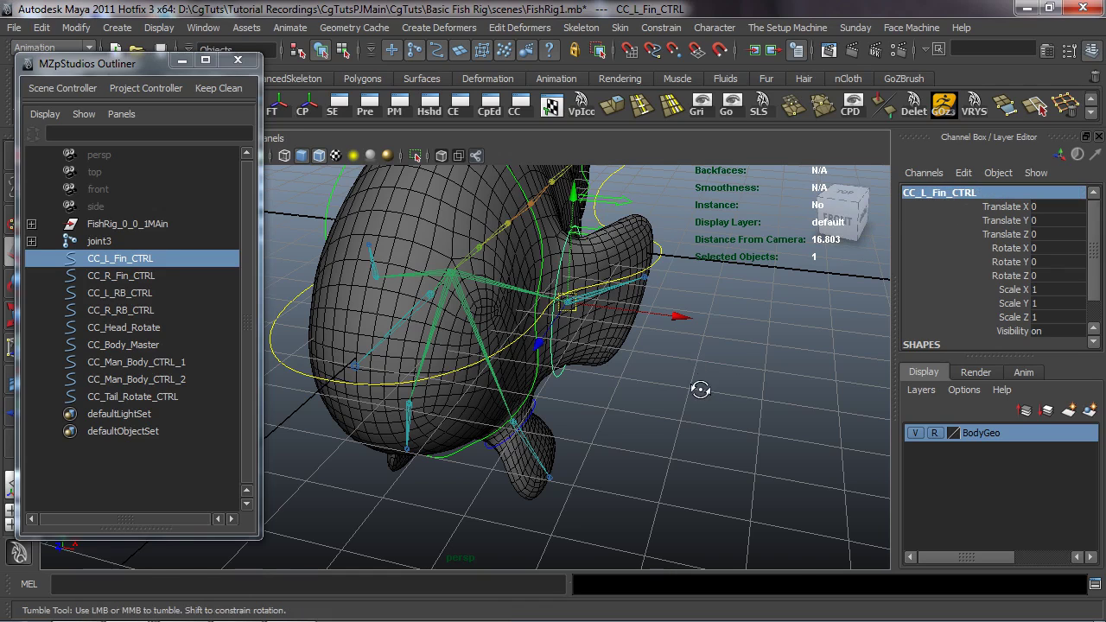
Step: Reselect the left fin control curve CC_L_Fin_CTRL and place it in a group of its own
alt+drag(696, 368, 697, 441)
click(696, 440)
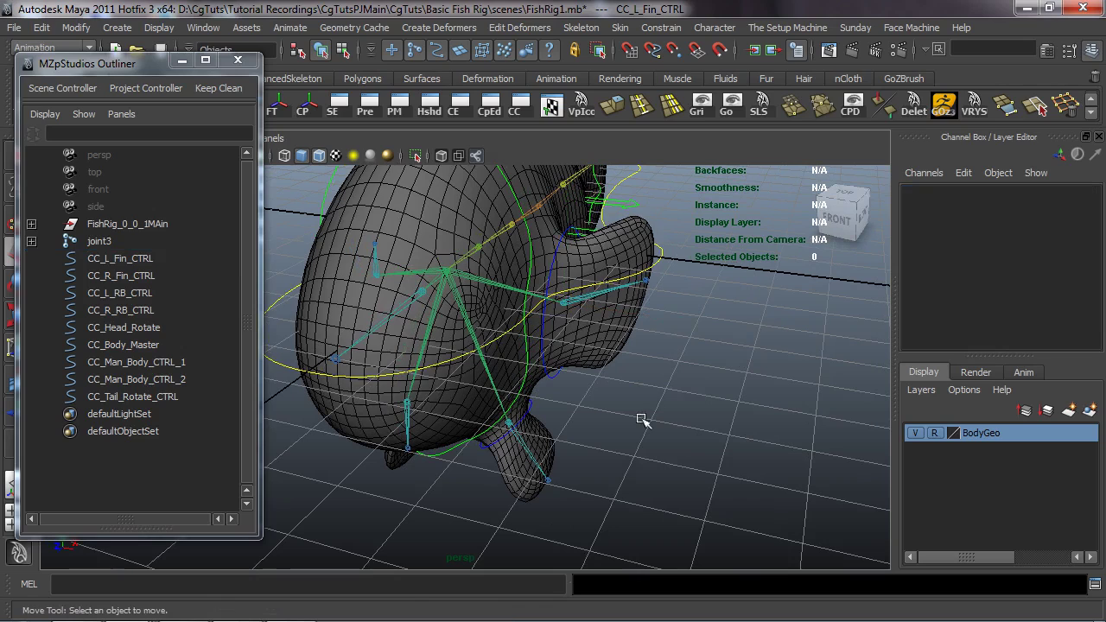
click(559, 381)
alt+drag(662, 398, 663, 428)
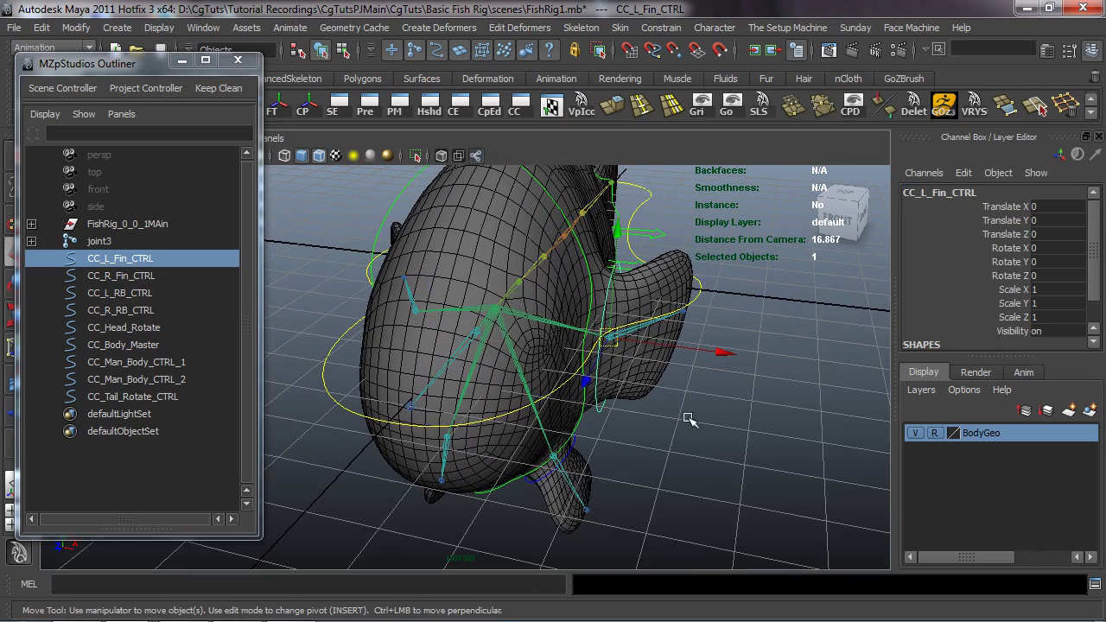
key(ctrl+g)
Step: Rename the left fin control's group to CC_L_Fin_CTRL_GRP, reusing the copied control name
drag(138, 73, 143, 132)
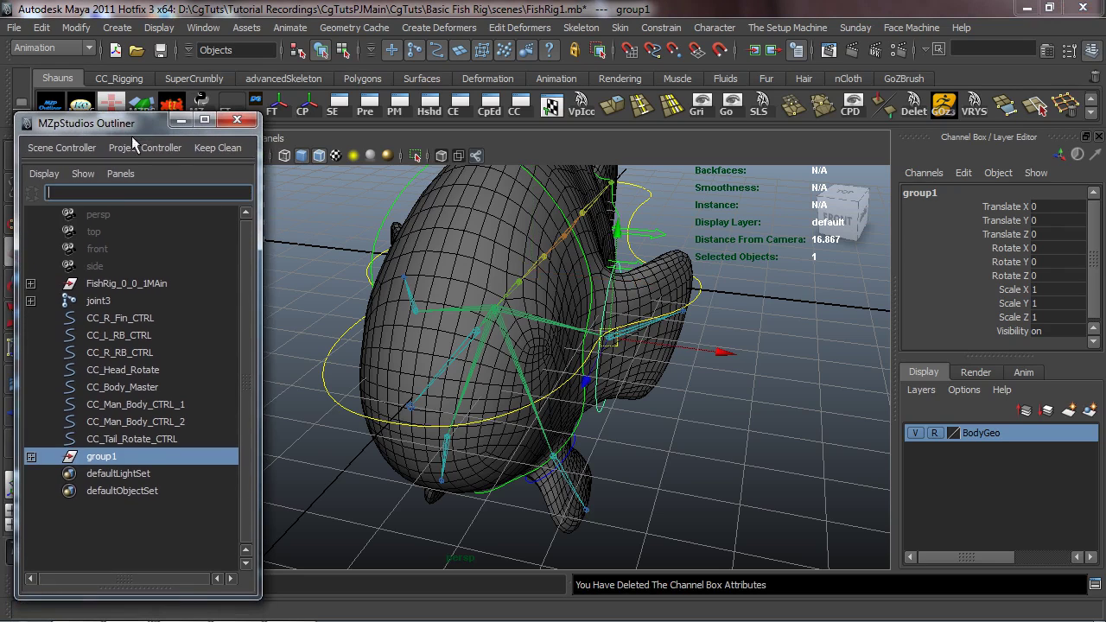
double_click(102, 458)
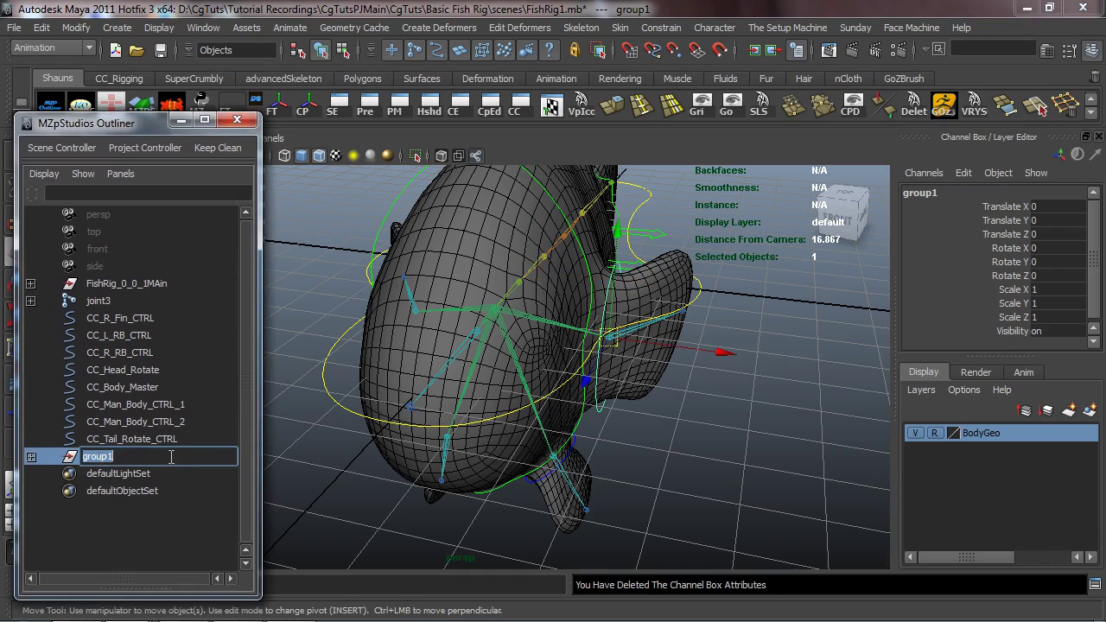
key(ctrl+v)
key(Return)
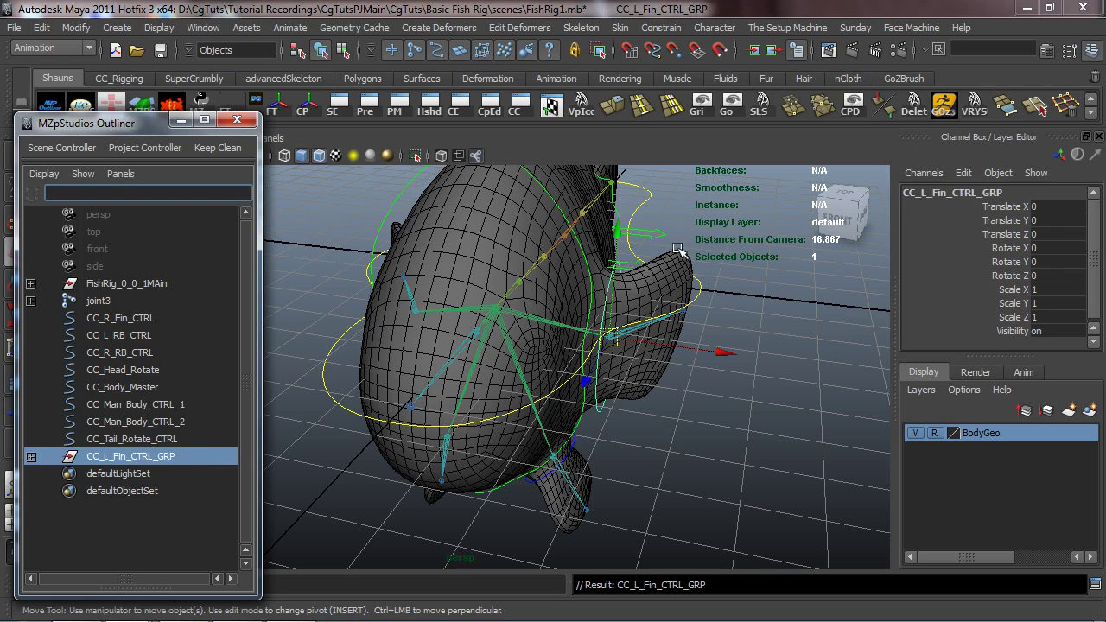
alt+drag(634, 285, 581, 350)
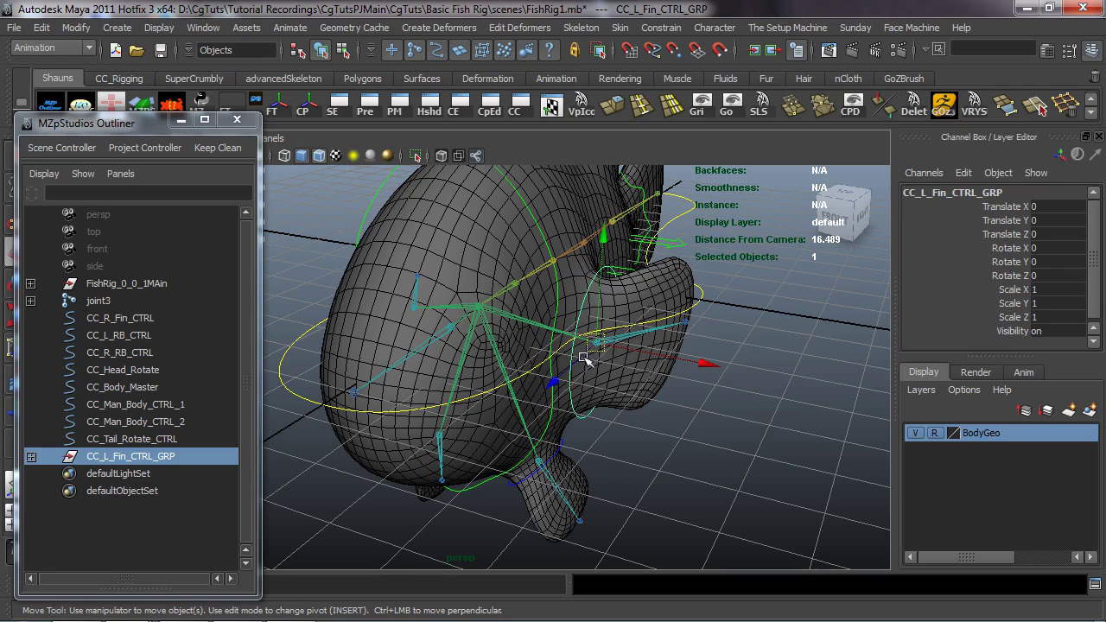
alt+drag(610, 349, 596, 316)
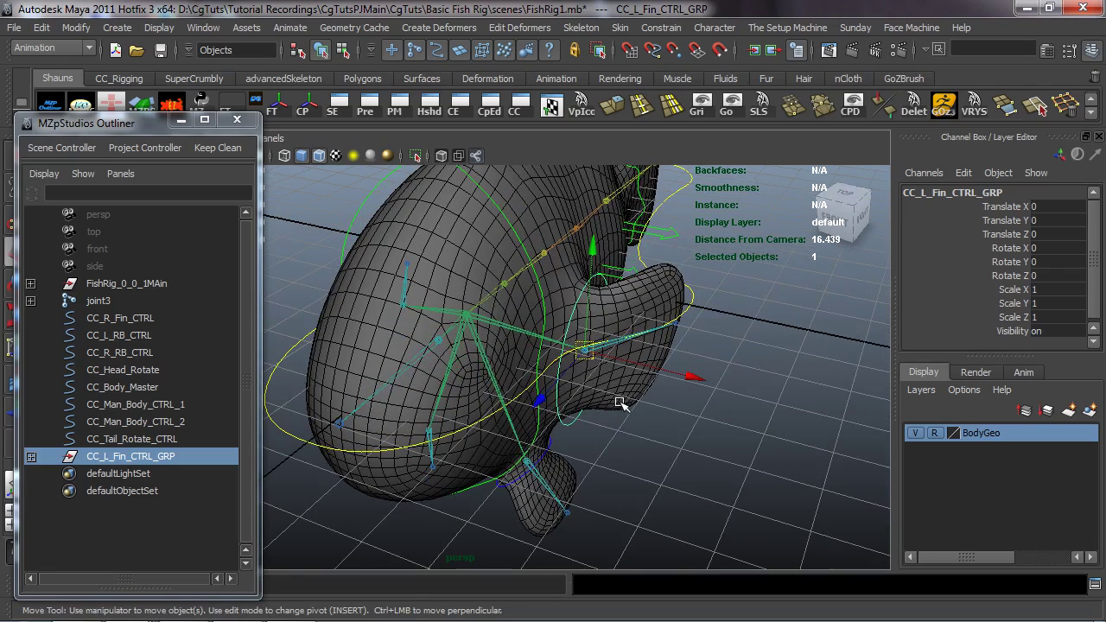
click(656, 429)
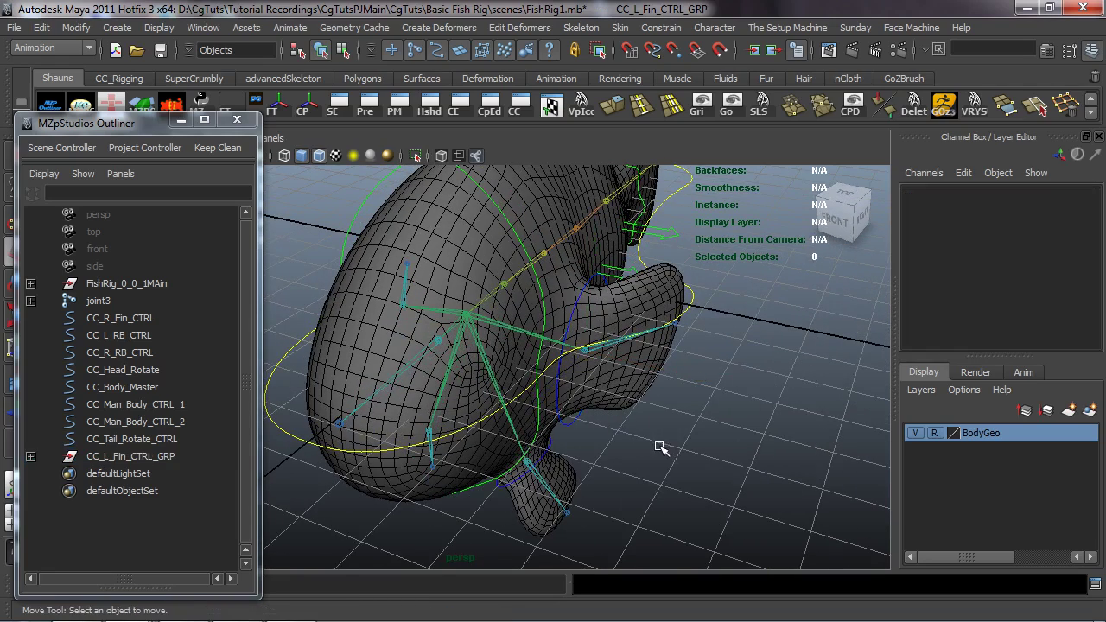
Step: Orient-constrain the left fin joint L_R_F_S_1 to CC_L_Fin_CTRL with reset options, Maintain offset on, all axes and weight 1
scroll(662, 444, up, 4)
click(642, 467)
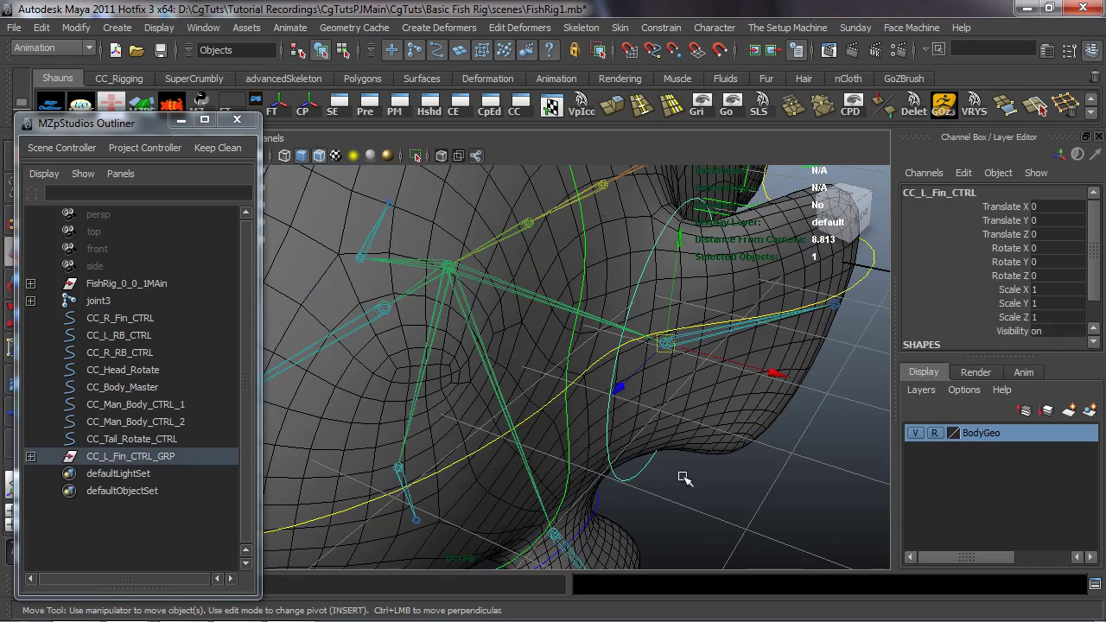
scroll(570, 422, up, 5)
alt+drag(563, 420, 576, 407)
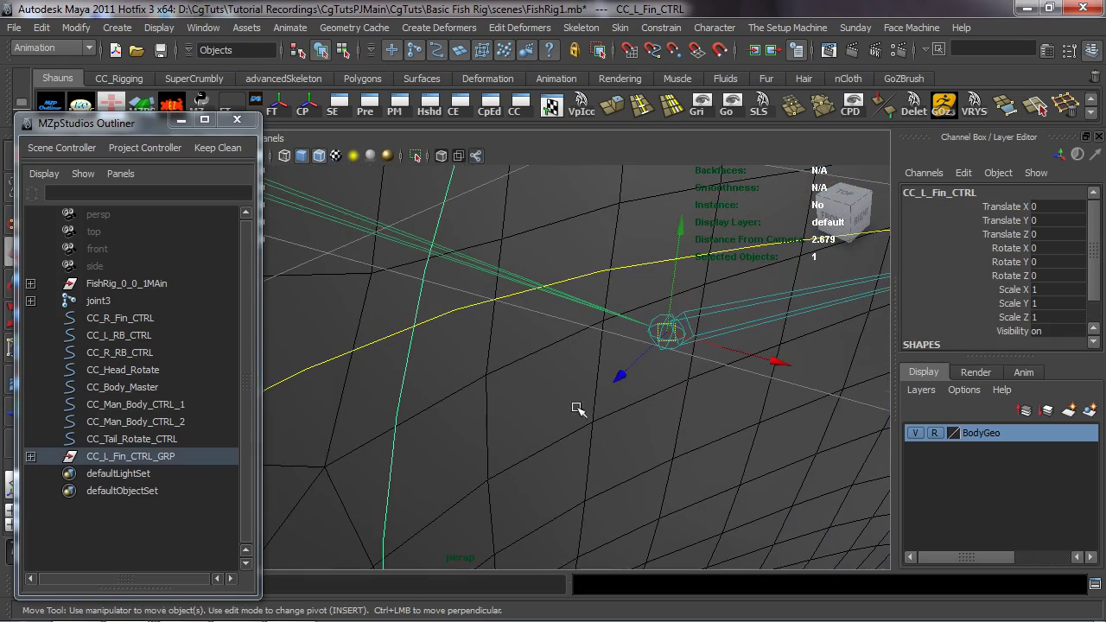
click(661, 323)
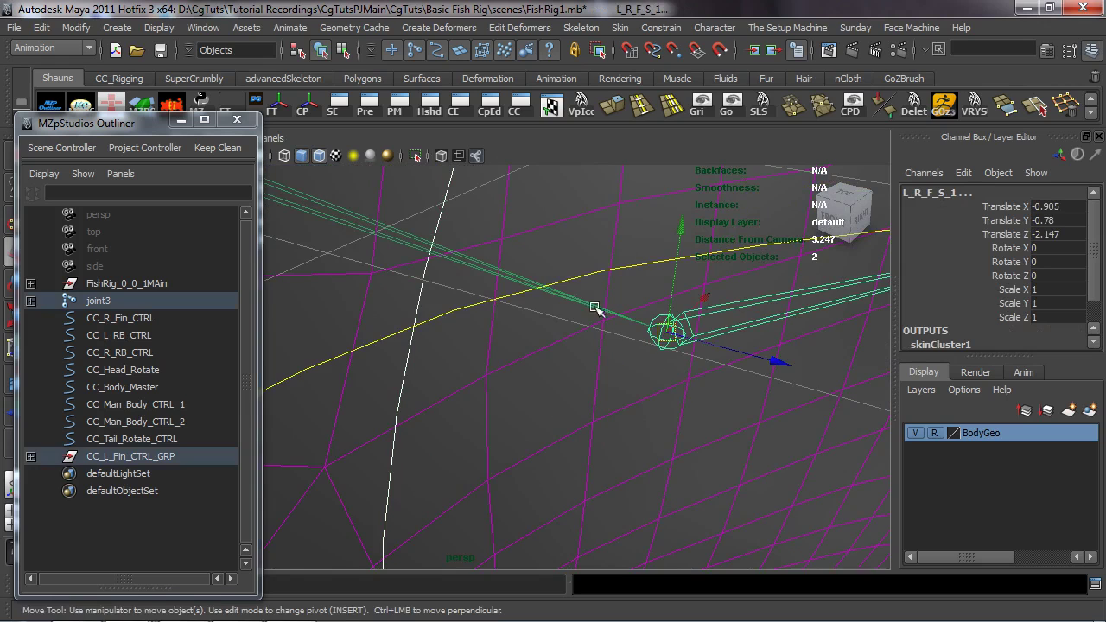
scroll(600, 323, down, 3)
click(662, 28)
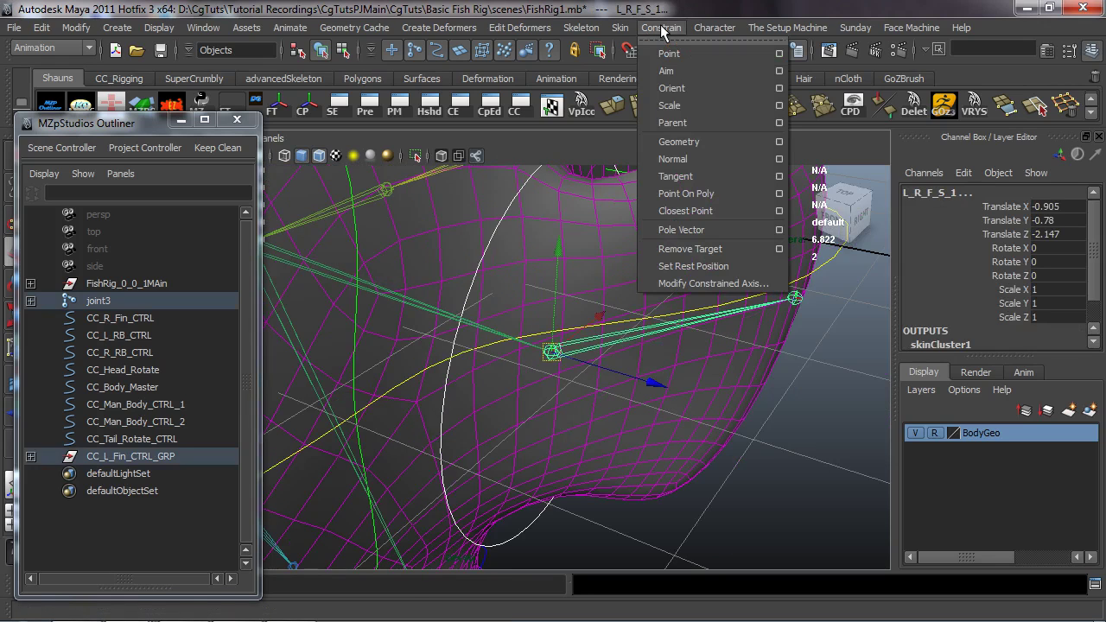
click(783, 92)
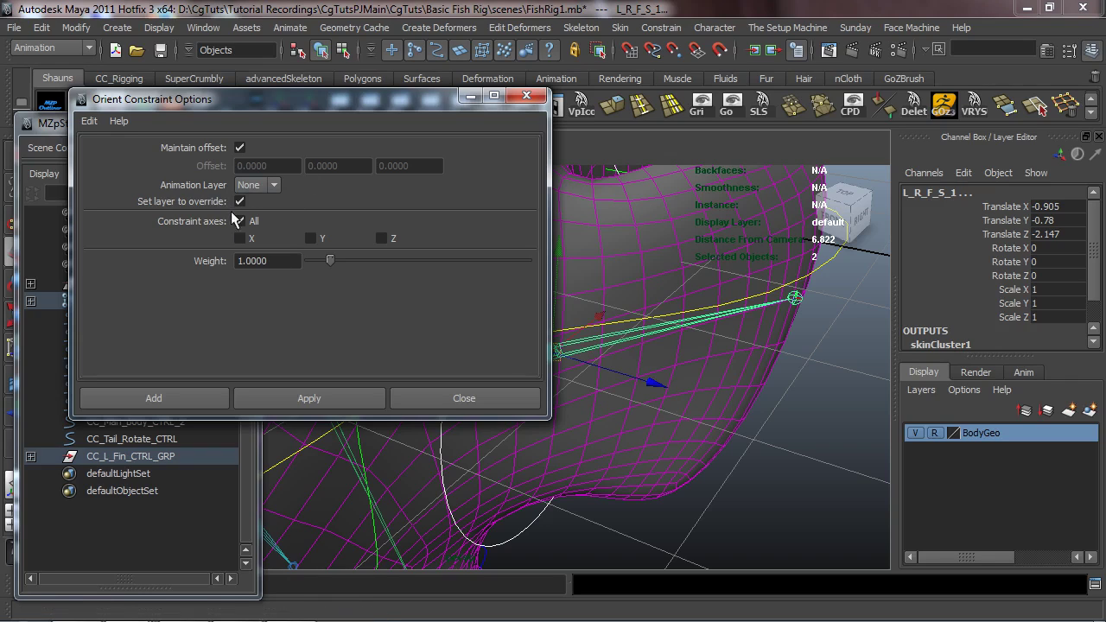
click(95, 124)
click(93, 152)
click(239, 147)
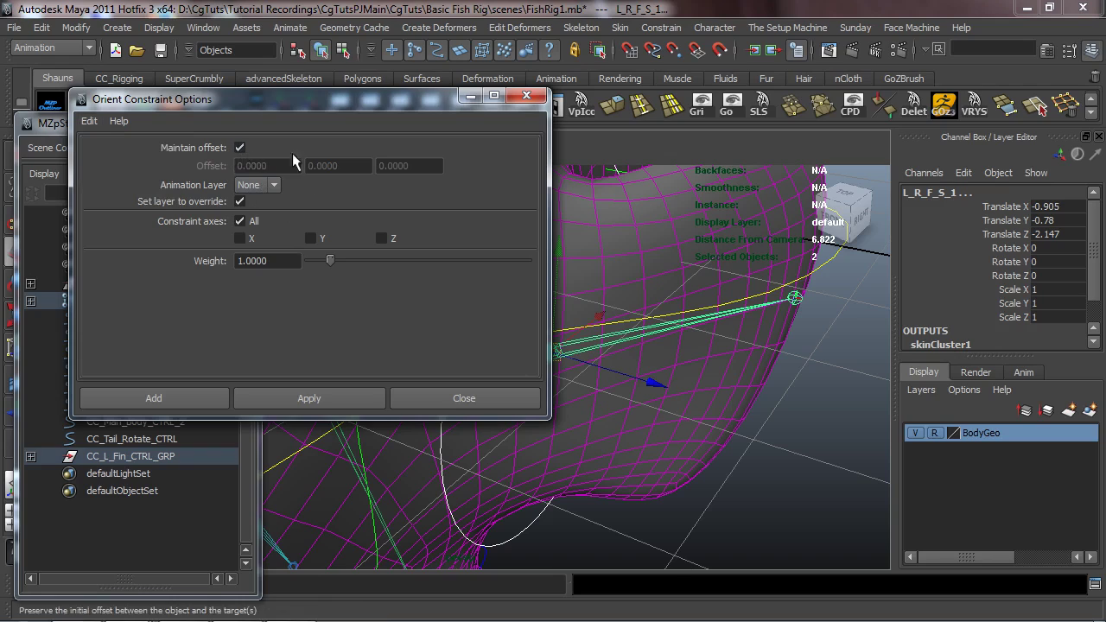
click(313, 400)
click(449, 400)
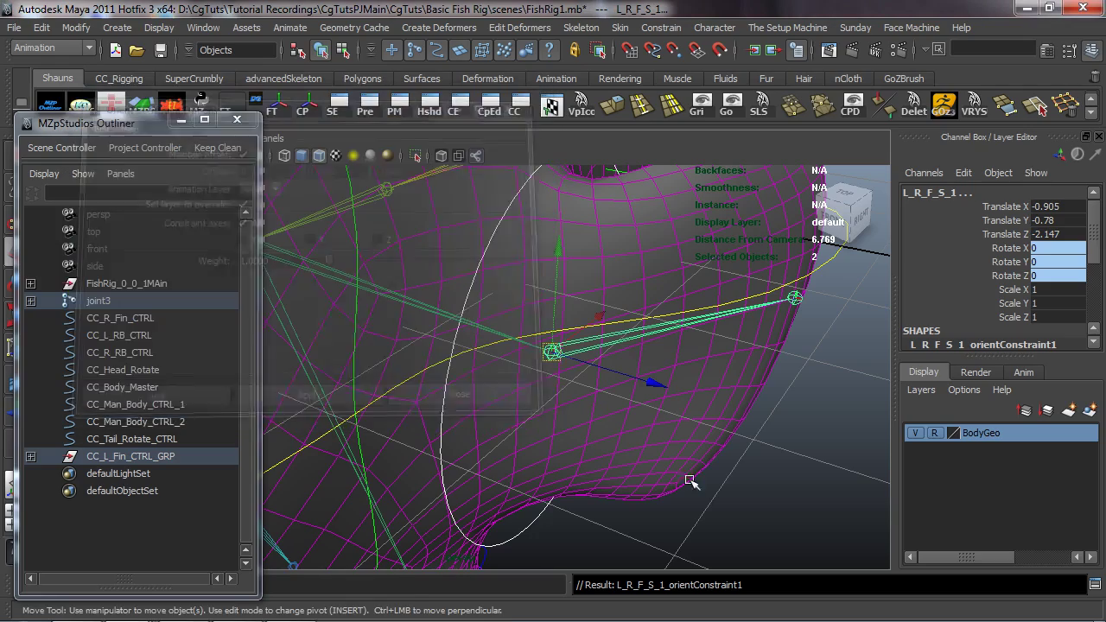
click(842, 518)
Step: Point-constrain CC_L_Fin_CTRL_GRP to the left fin joint L_R_F_S_1 with Maintain offset on, all axes and weight 1
alt+drag(634, 429, 631, 431)
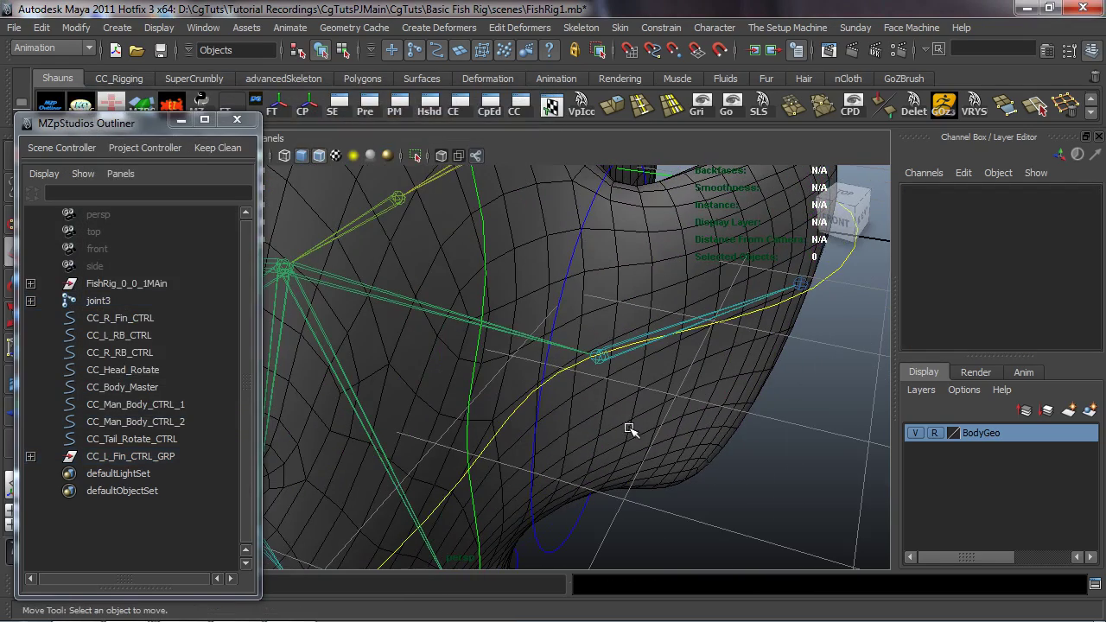
alt+drag(597, 370, 597, 388)
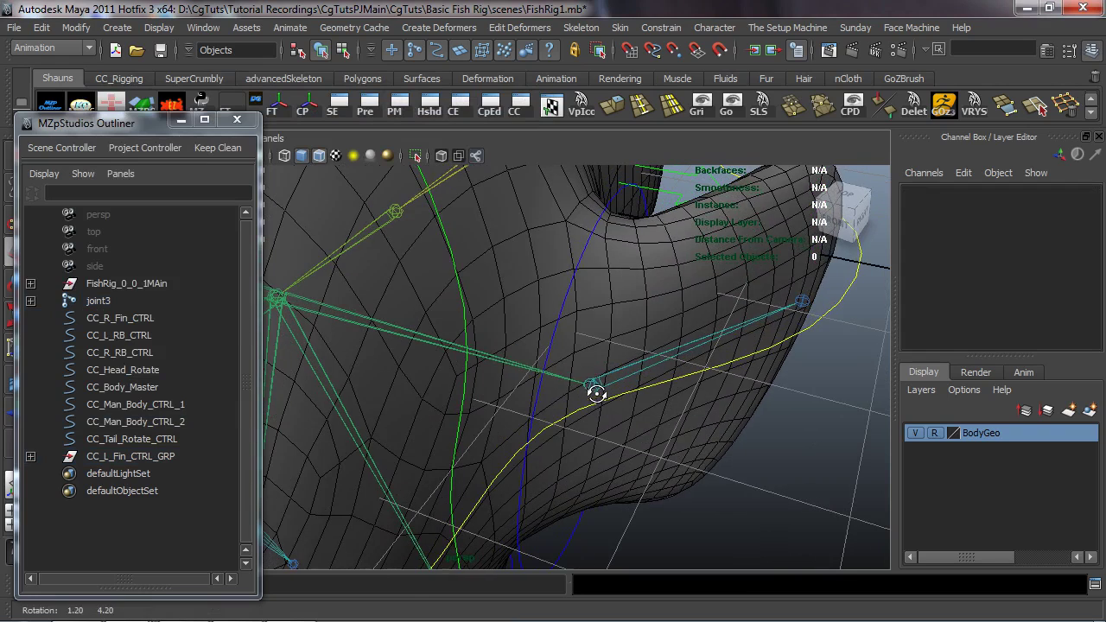
click(593, 380)
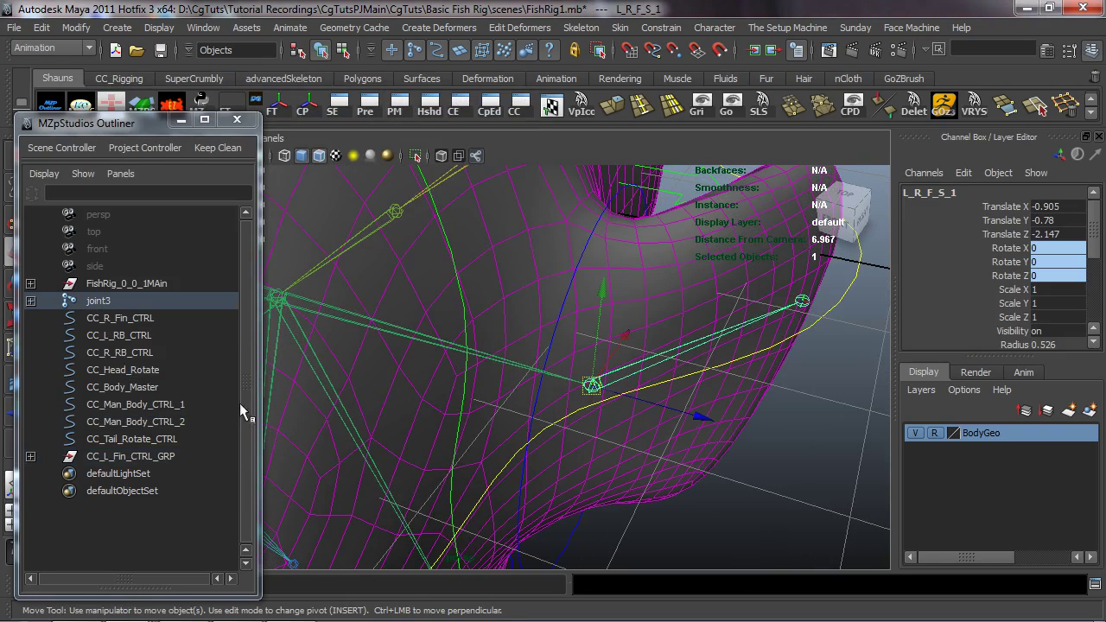
ctrl+click(125, 454)
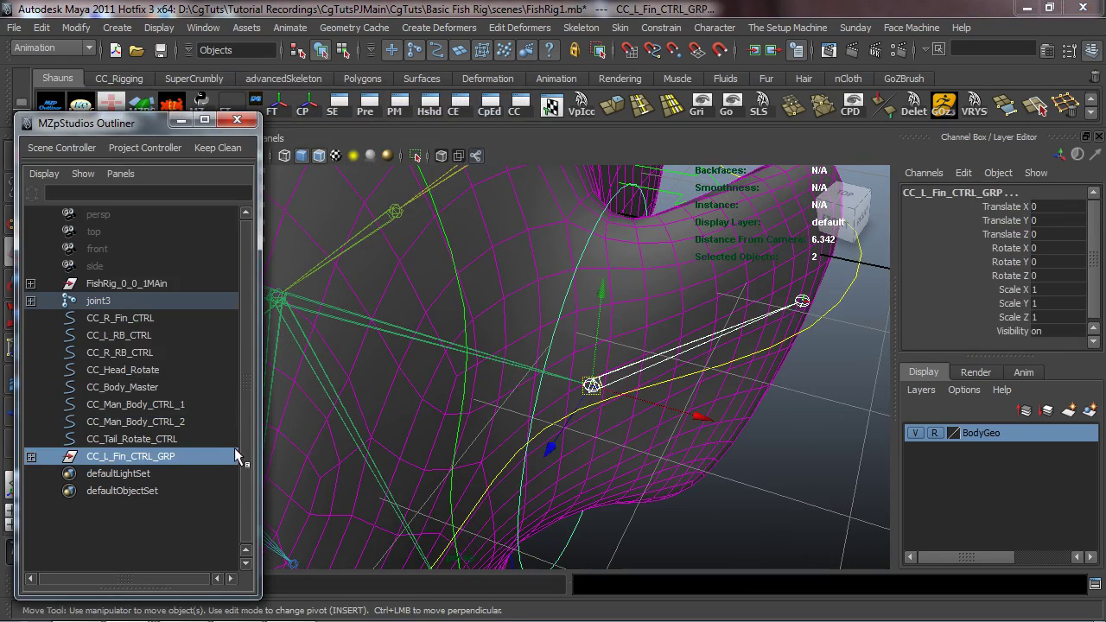
click(621, 28)
mouse_move(661, 28)
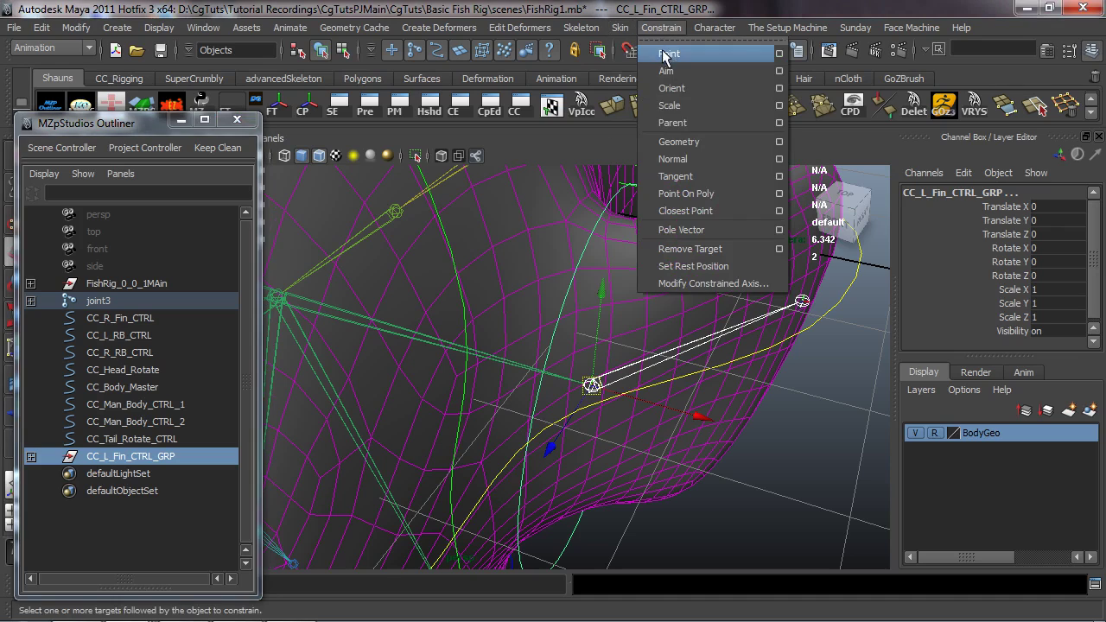
click(779, 53)
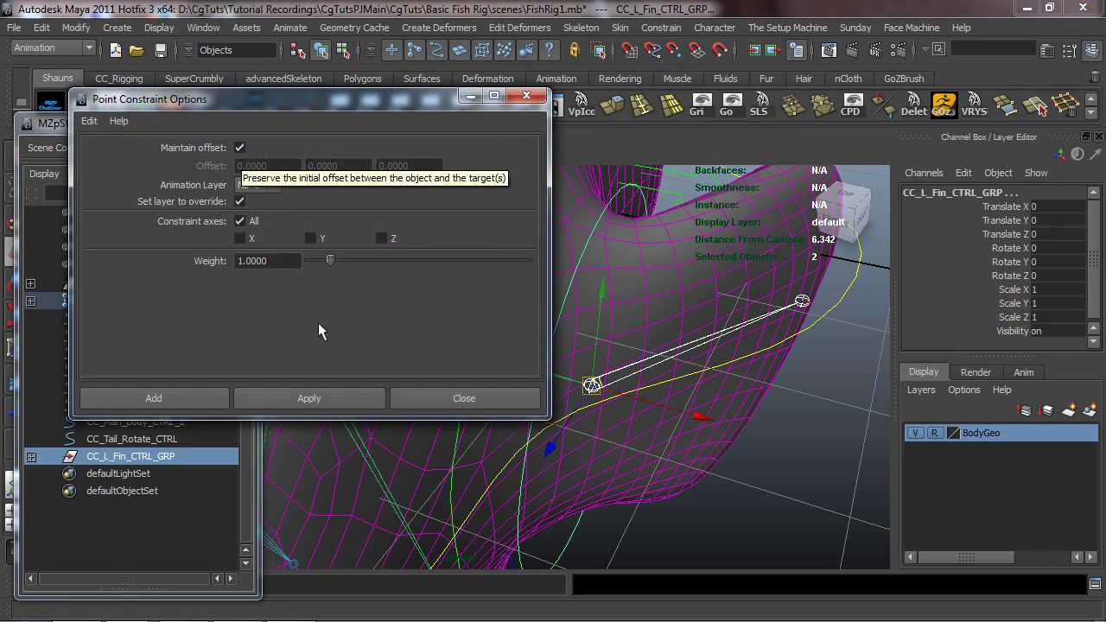
click(330, 396)
click(459, 402)
click(765, 522)
Step: Try moving the left fin joint L_R_F_S_1 to test its constraints, and undo the move
alt+drag(766, 523, 577, 334)
scroll(639, 413, down, 4)
click(556, 325)
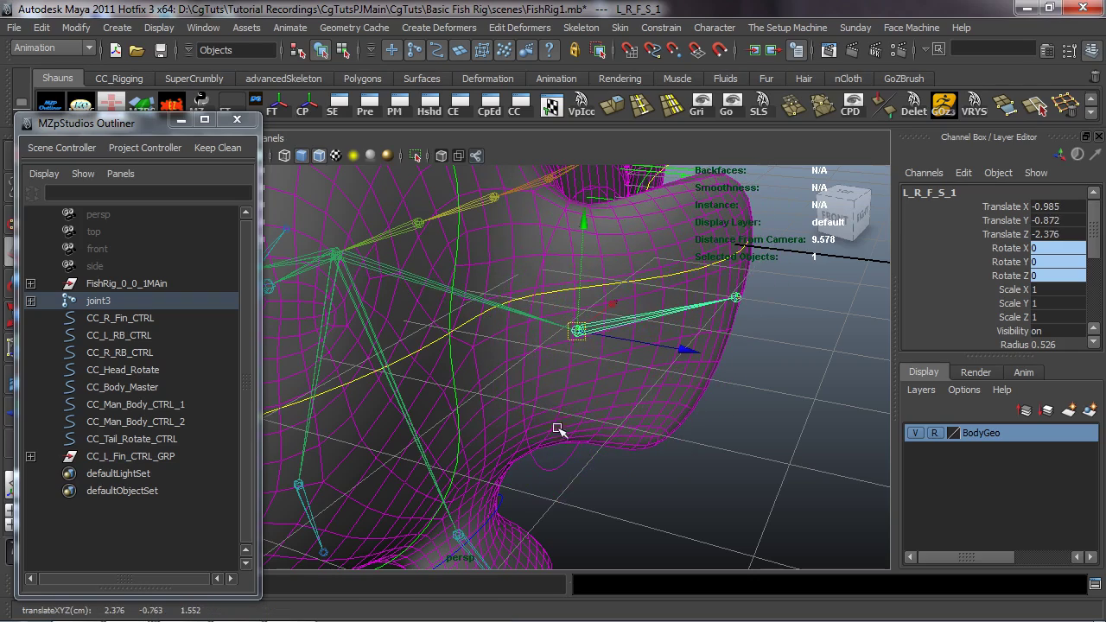
click(524, 434)
key(ctrl+z)
key(ctrl+z)
click(679, 480)
Step: Select the left rear control curve CC_L_RB_CTRL and copy its name
alt+drag(518, 458, 529, 340)
scroll(536, 446, down, 5)
alt+middle_drag(529, 341, 484, 302)
scroll(484, 303, up, 5)
mouse_move(466, 381)
alt+mouse_down()
mouse_move(437, 363)
mouse_move(467, 389)
alt+mouse_up()
alt+middle_drag(467, 389, 459, 346)
scroll(432, 350, up, 5)
click(402, 363)
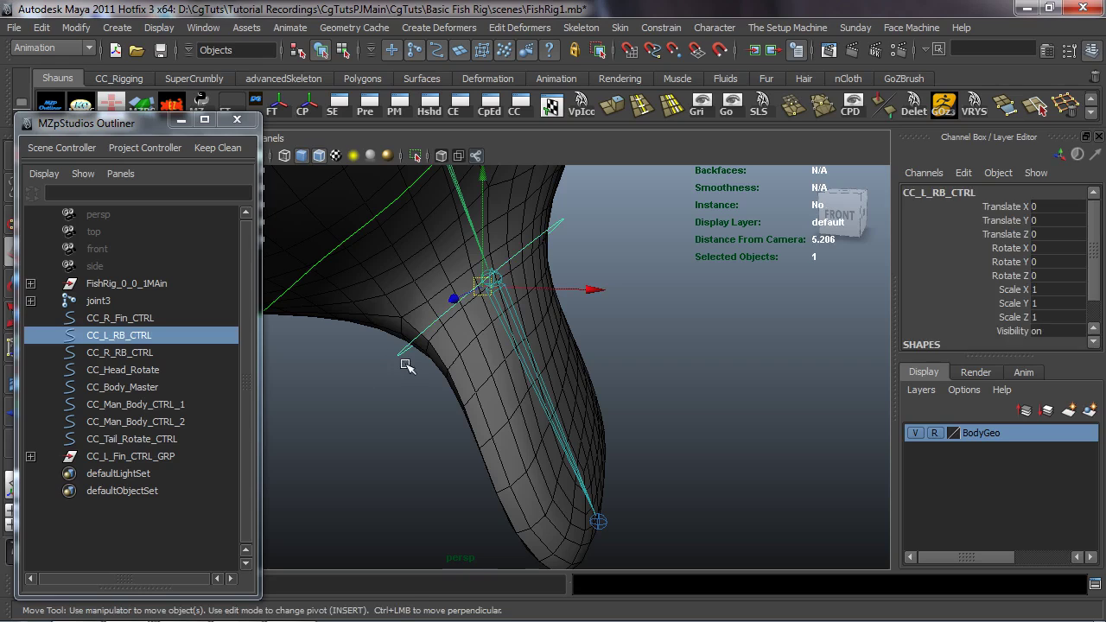
double_click(124, 337)
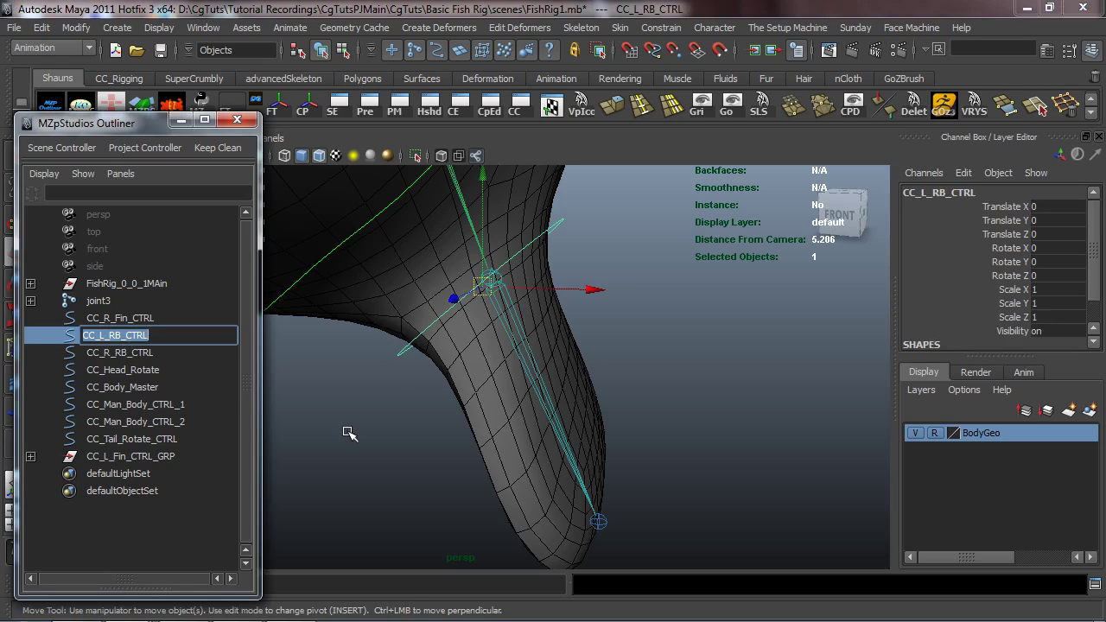
alt+drag(349, 432, 353, 432)
double_click(131, 336)
key(ctrl+c)
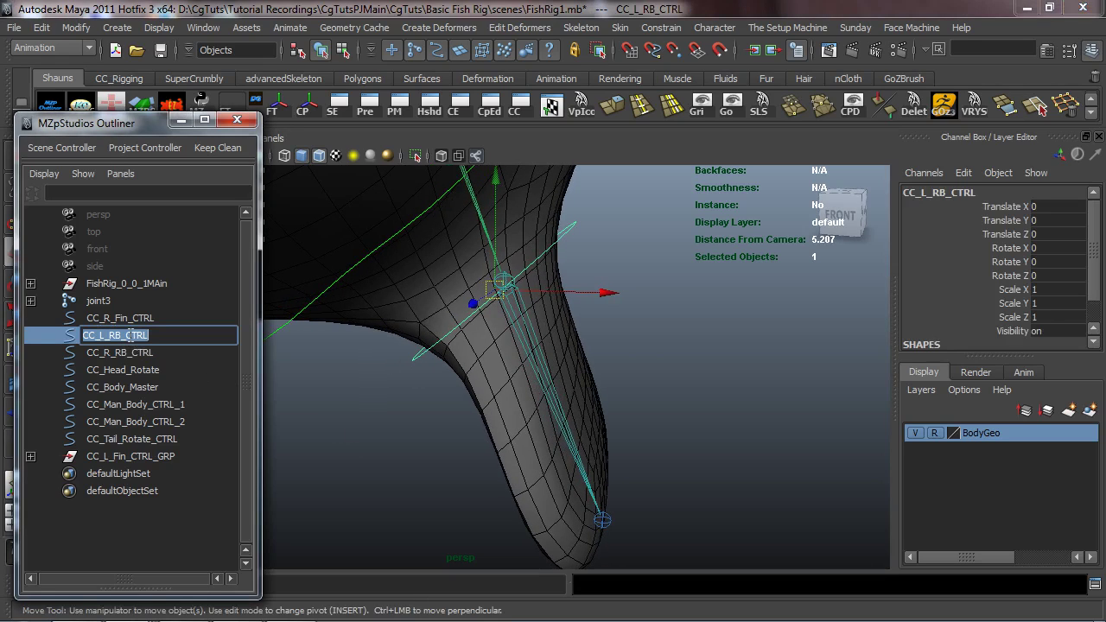
key(Return)
Step: Place the left rear control curve in its own group and rename the group CC_L_RB_CTRL_GRP, reusing the copied name
alt+drag(356, 434, 395, 371)
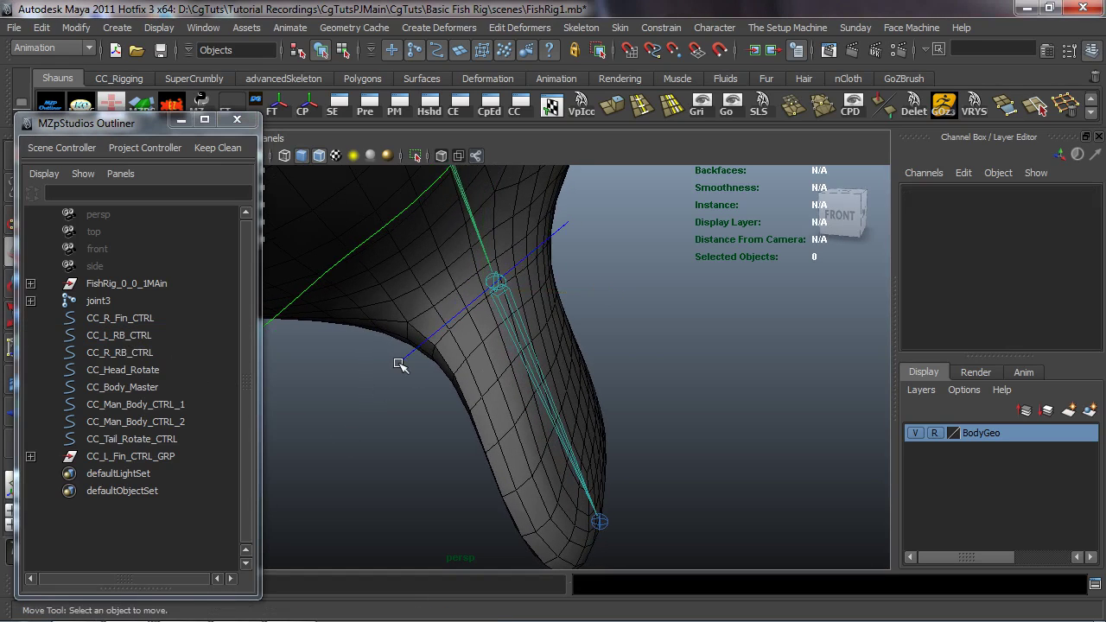
key(ctrl+g)
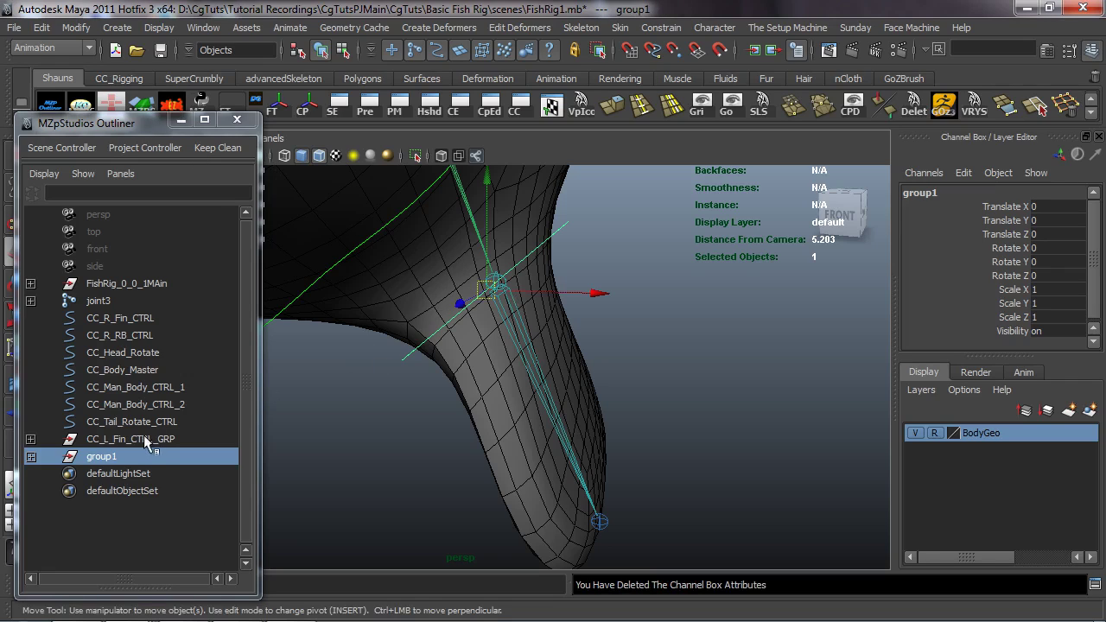
double_click(124, 457)
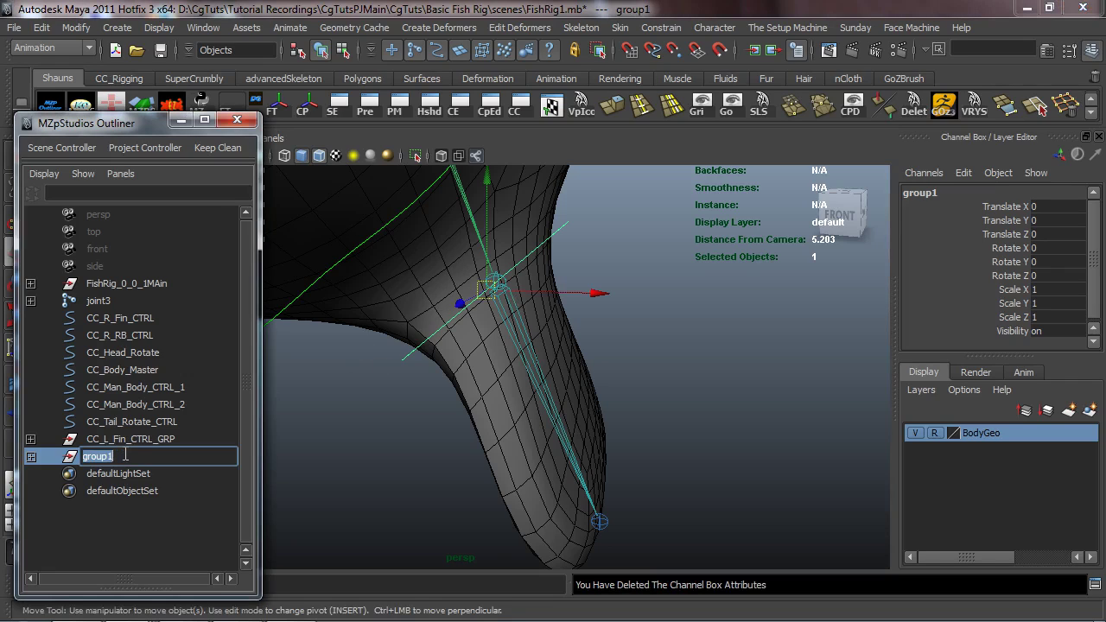
key(ctrl+v)
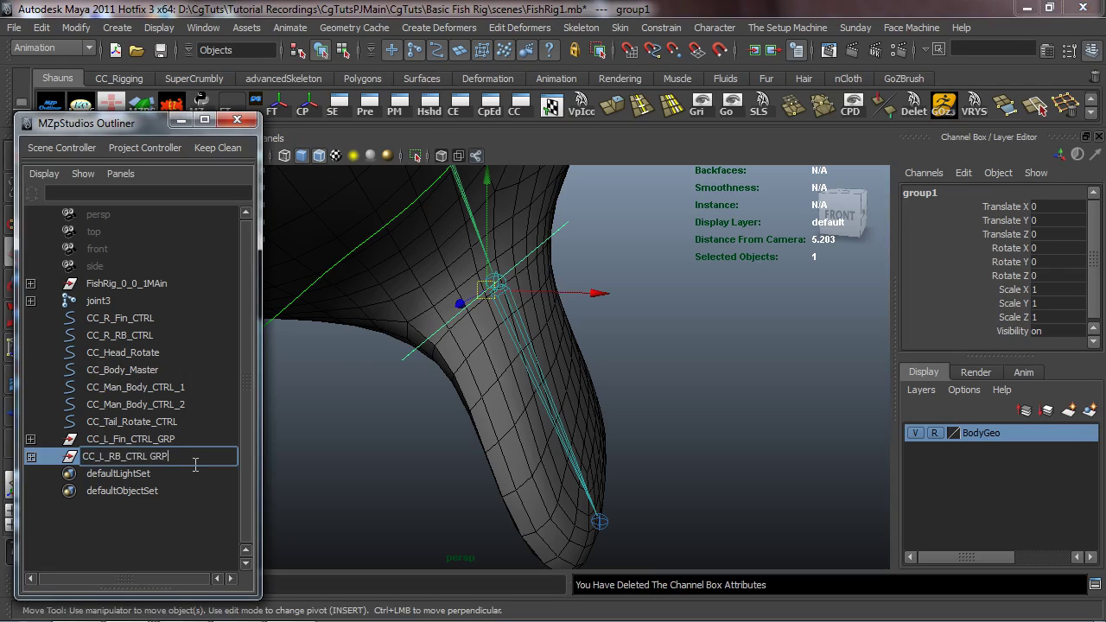
text(_GRP)
key(Return)
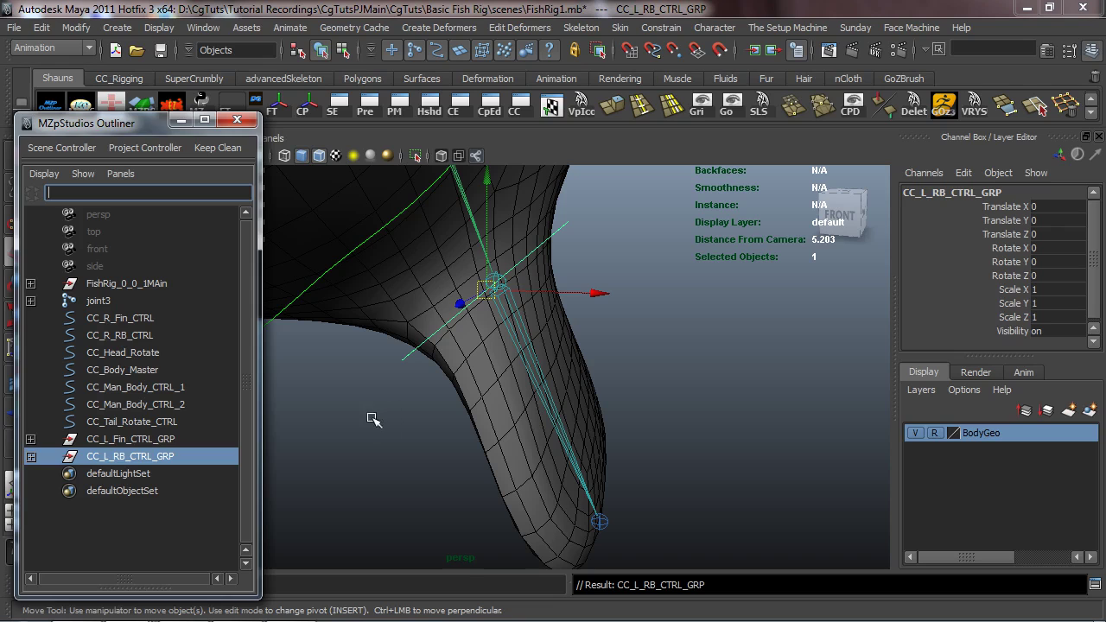
click(369, 419)
Step: Orient-constrain the left rear joint L_R_B_1 to the CC_L_RB_CTRL curve, using the current constraint options
click(462, 316)
alt+drag(474, 322, 451, 294)
shift+click(445, 297)
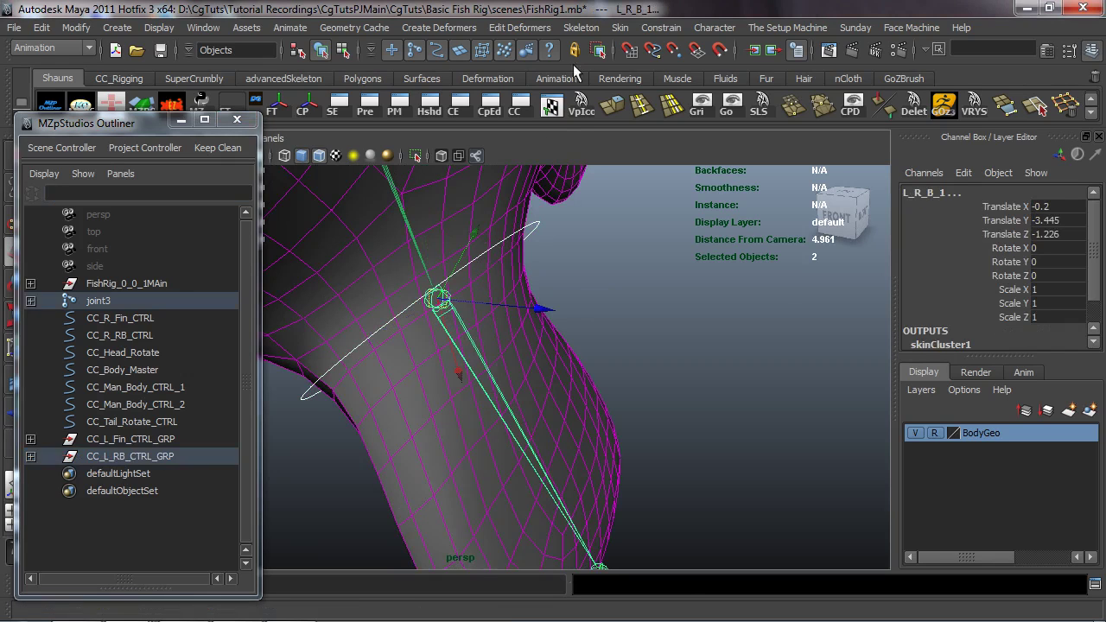
click(661, 28)
click(680, 92)
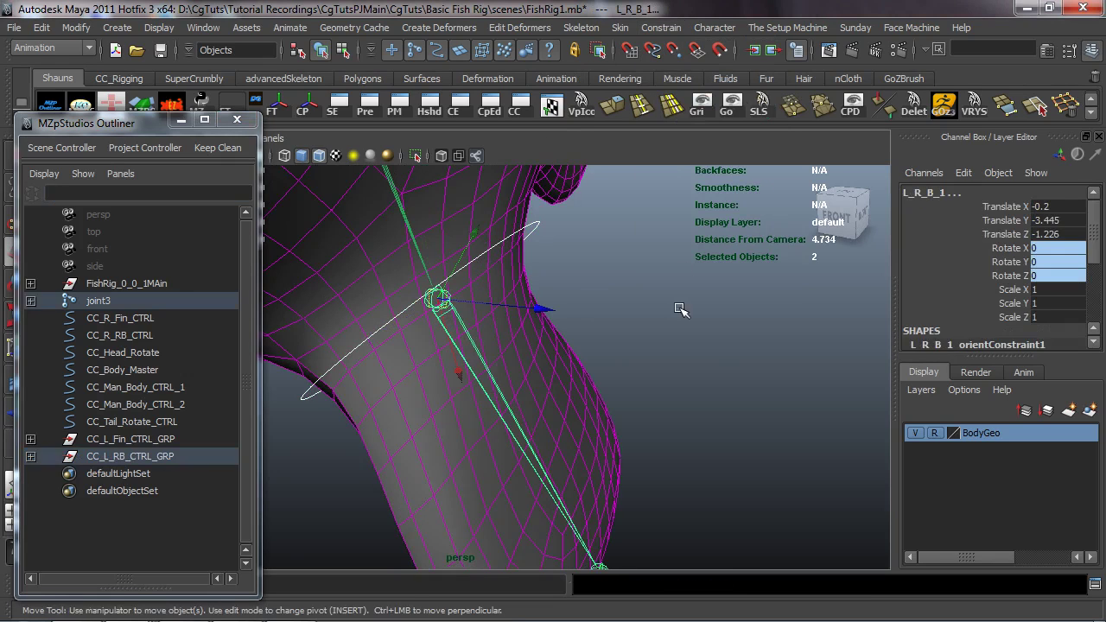
Step: Point-constrain CC_L_RB_CTRL_GRP to the left rear joint L_R_B_1, using the current constraint options
click(679, 309)
click(447, 295)
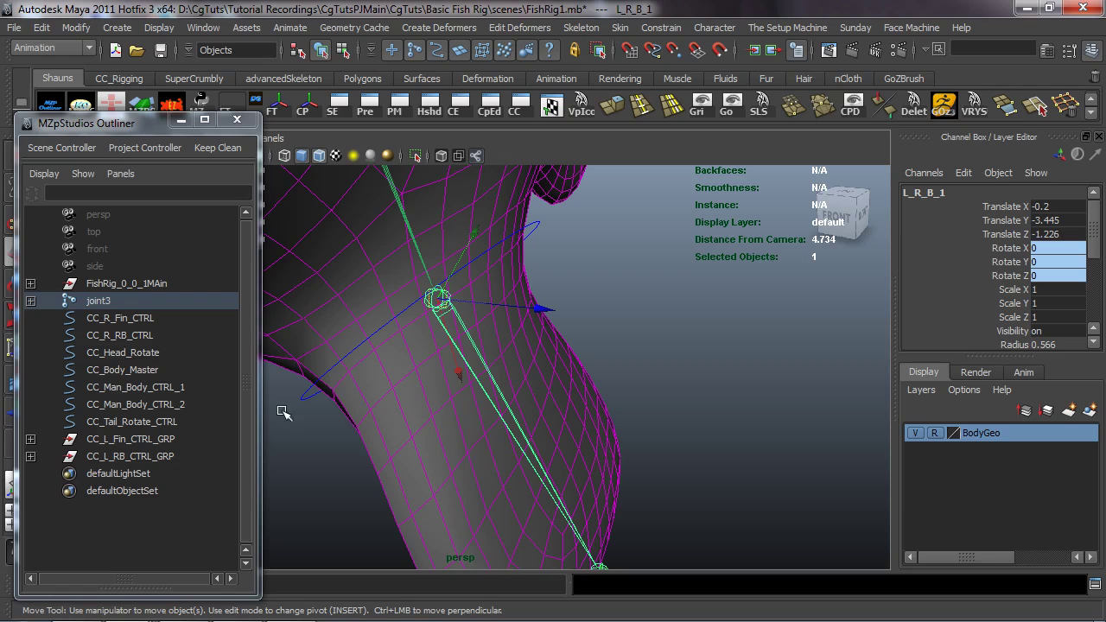
ctrl+click(131, 458)
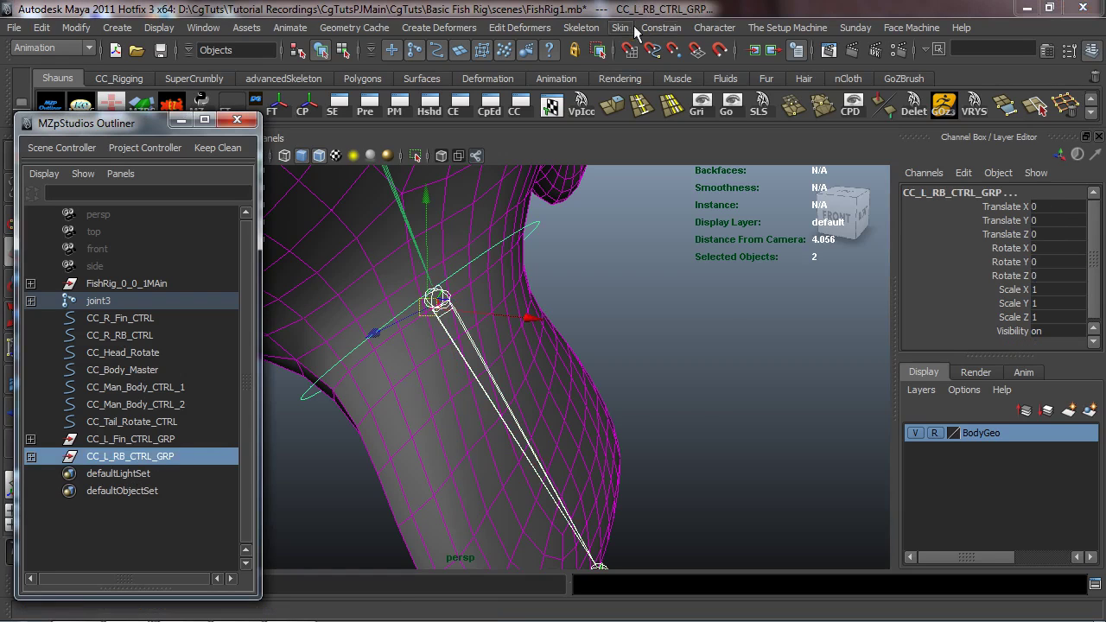
click(661, 27)
click(670, 54)
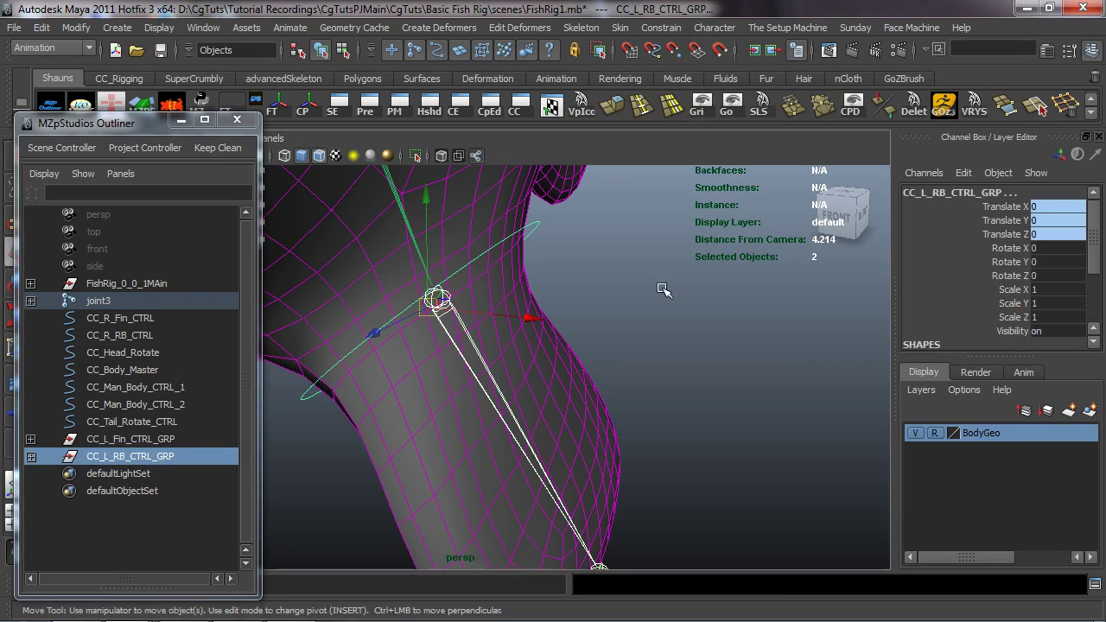
Step: Test the left rear constraints by moving joint L_R_B_1, undoing that move, and rotating CC_L_RB_CTRL about Z
click(447, 318)
drag(488, 345, 425, 315)
key(ctrl+z)
click(624, 329)
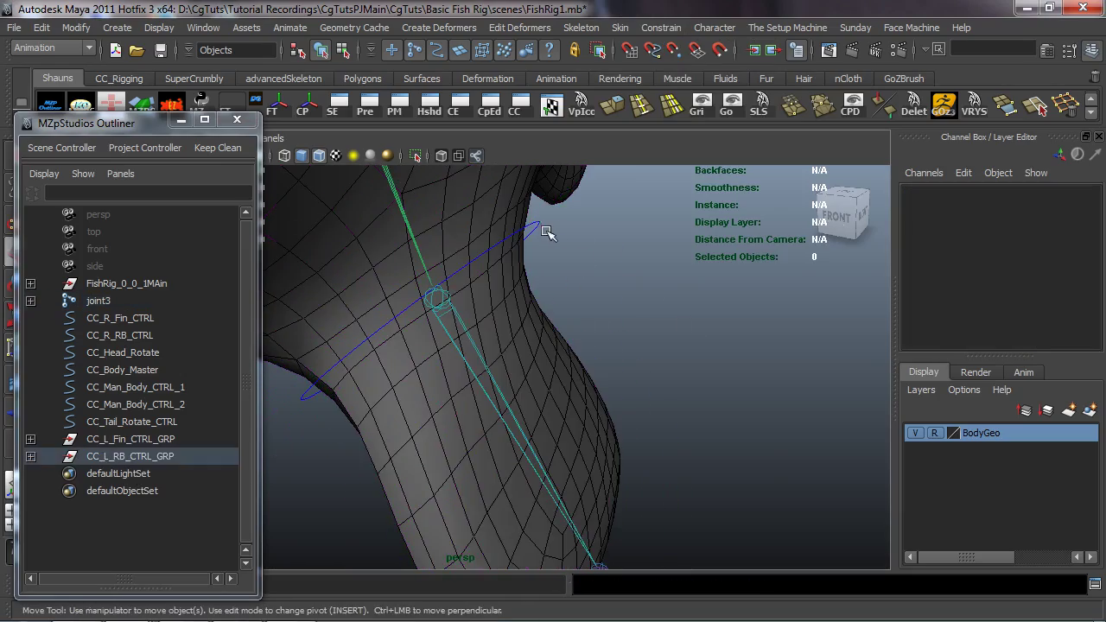
click(541, 229)
key(e)
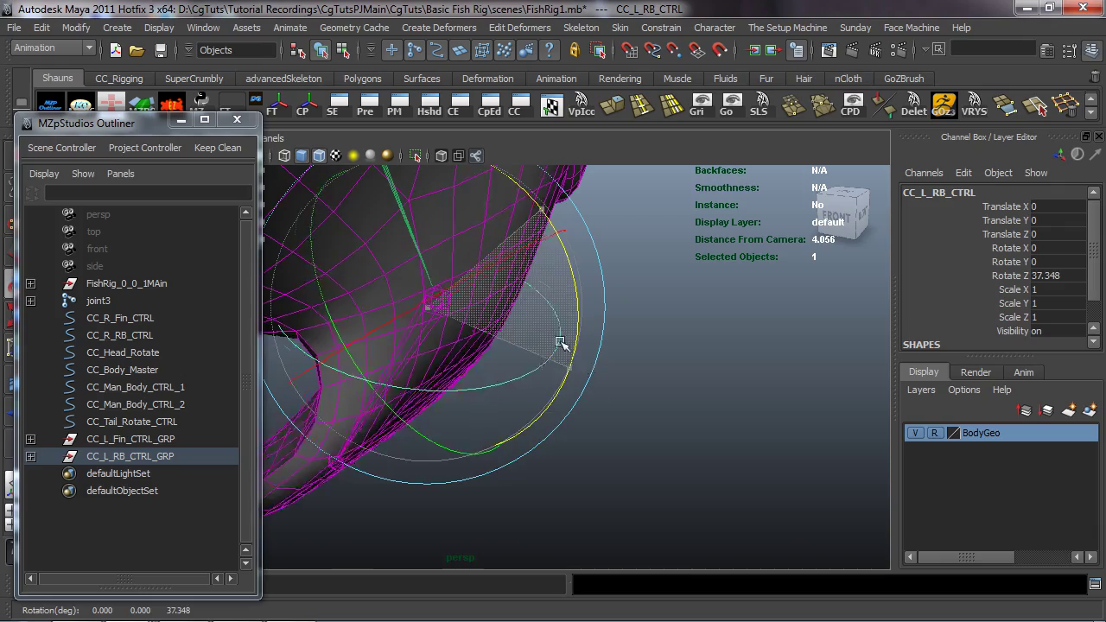
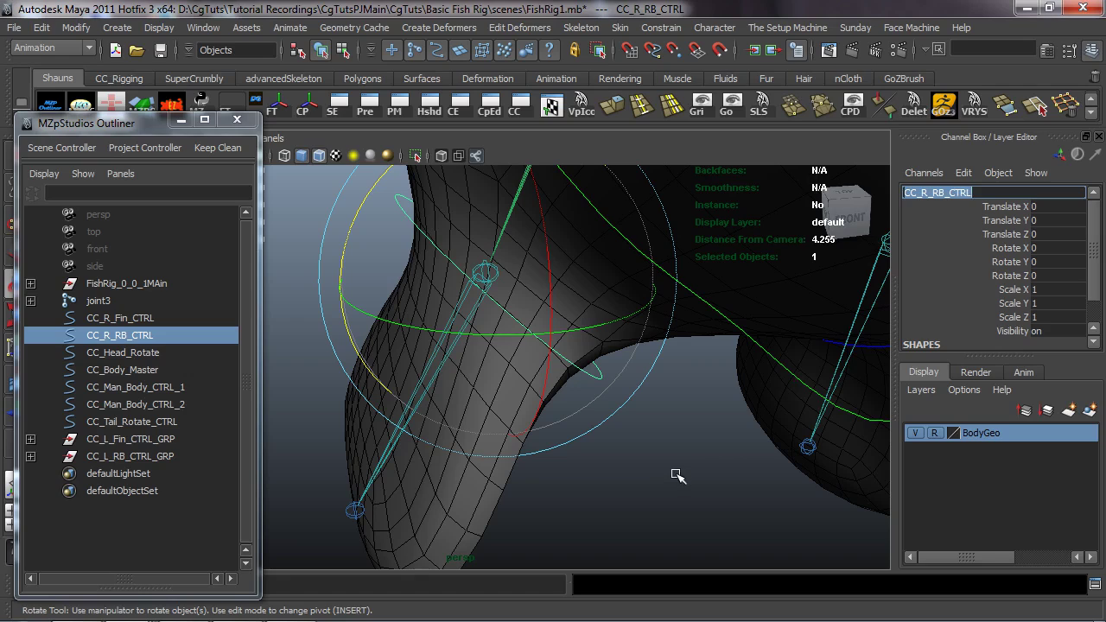
Step: Place the right rear control curve CC_R_RB_CTRL in its own group and rename the group CC_R_RB_CTRL_GRP
click(674, 474)
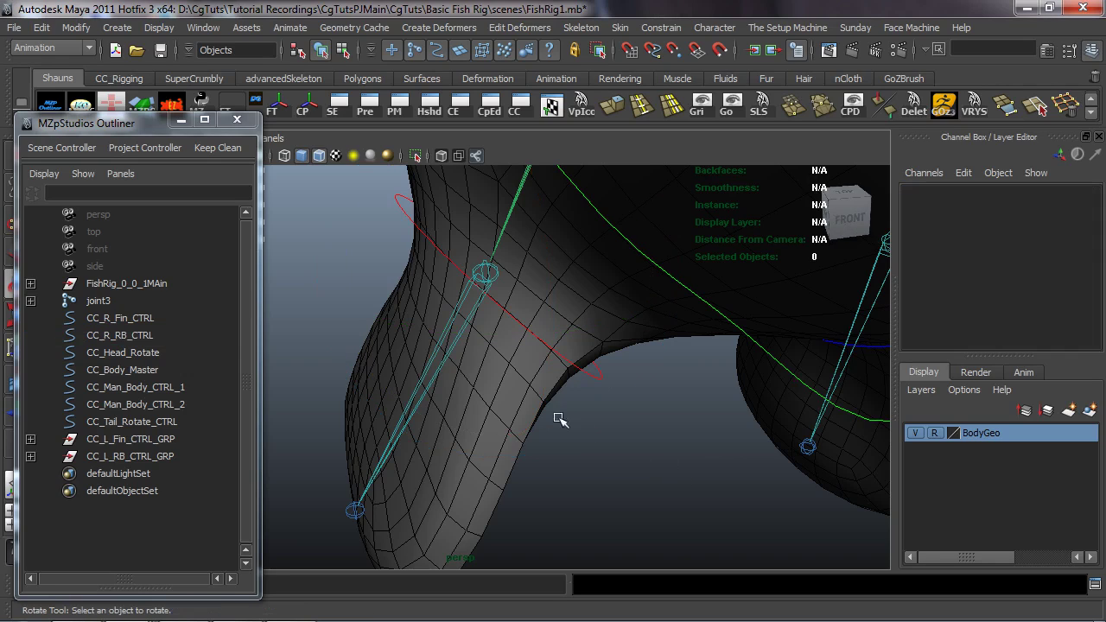
click(591, 374)
key(ctrl+g)
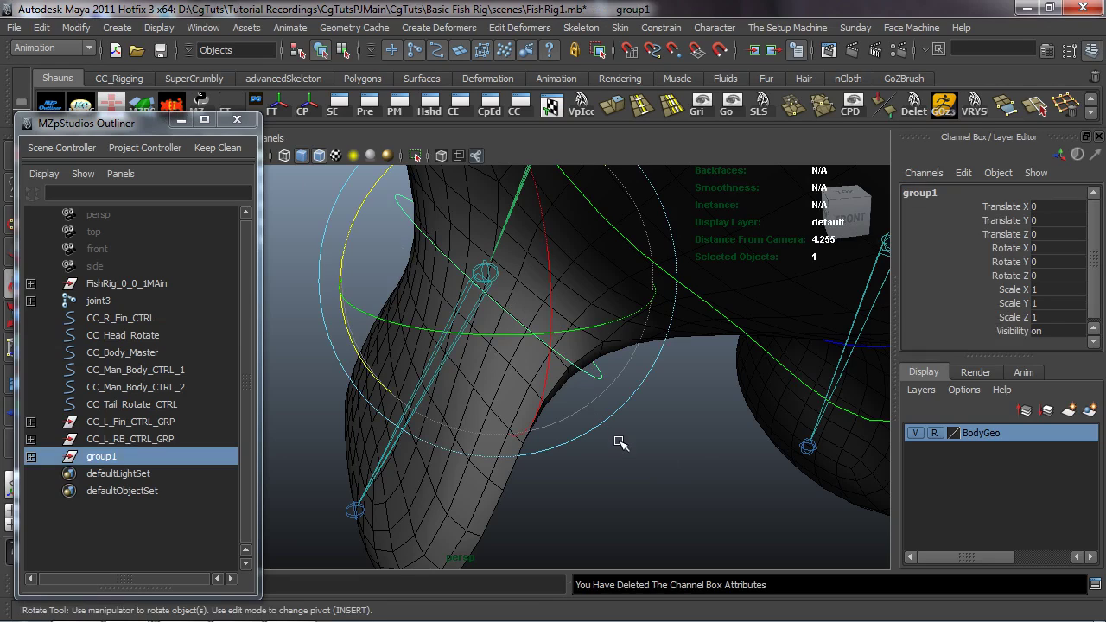
click(116, 455)
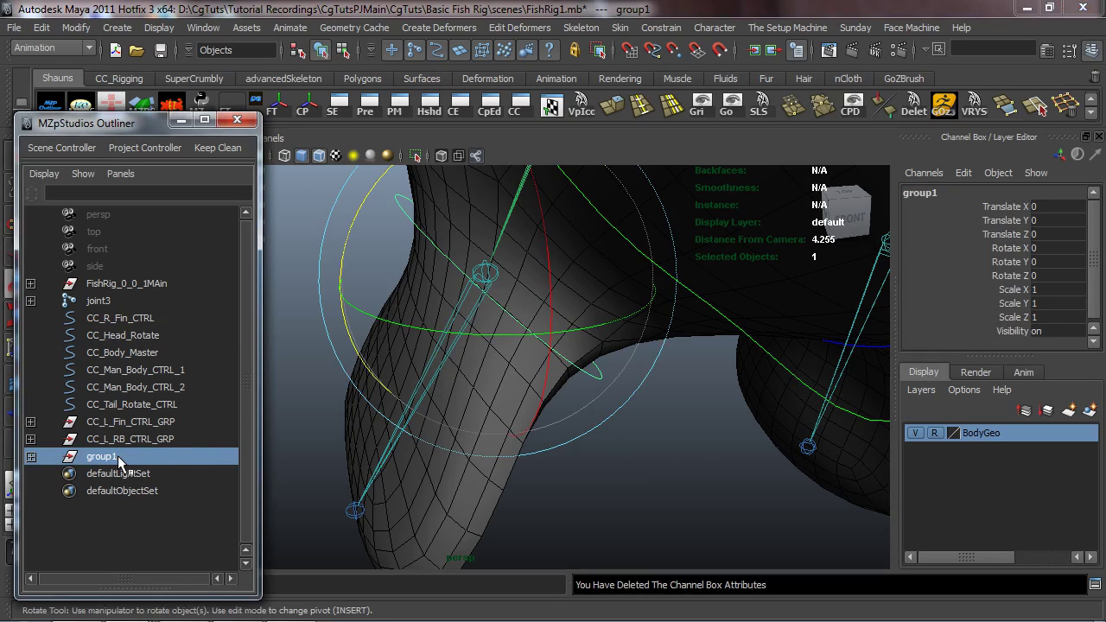
double_click(118, 455)
text(CC_R_RB_CTRL)
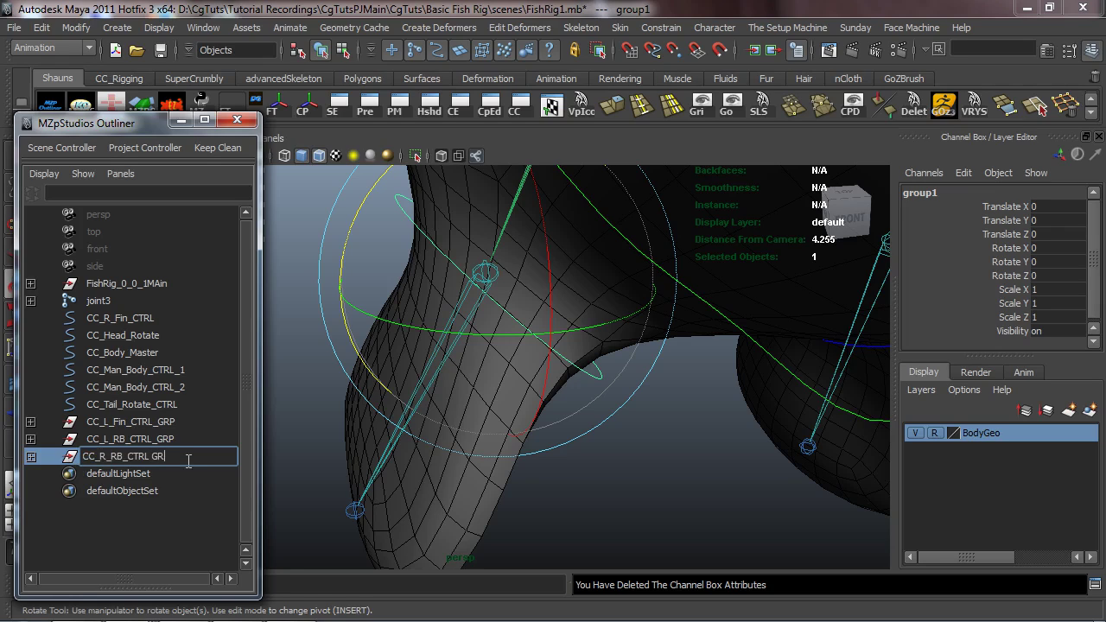
key(Return)
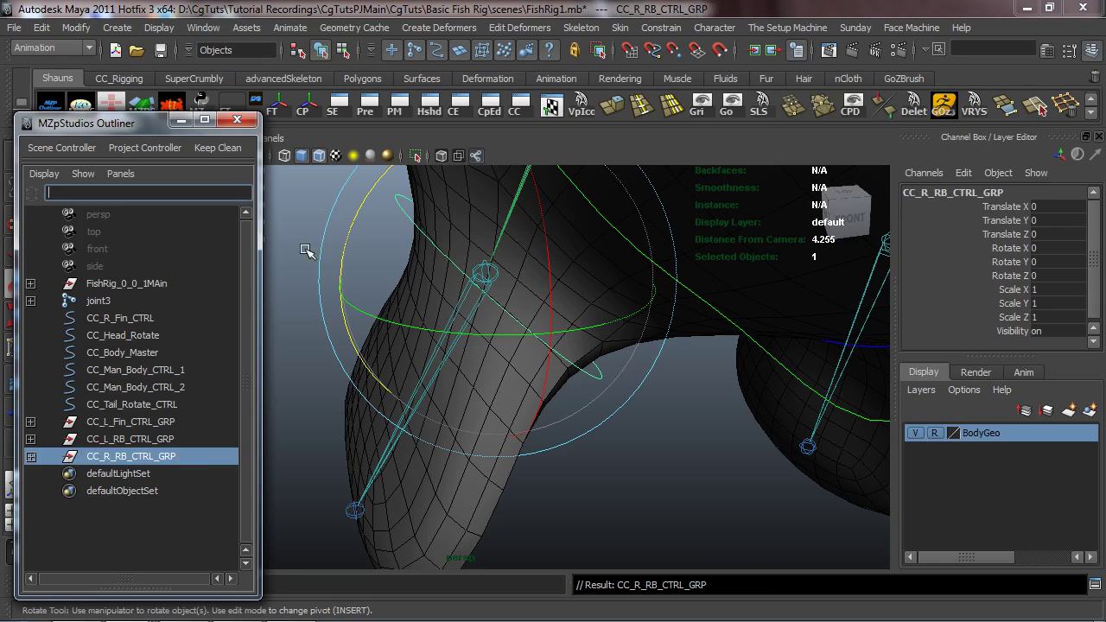
Step: Orient-constrain the right rear joint R_R_B_1 to the CC_R_RB_CTRL curve, using the current constraint options
click(439, 257)
click(442, 253)
key(w)
shift+click(483, 268)
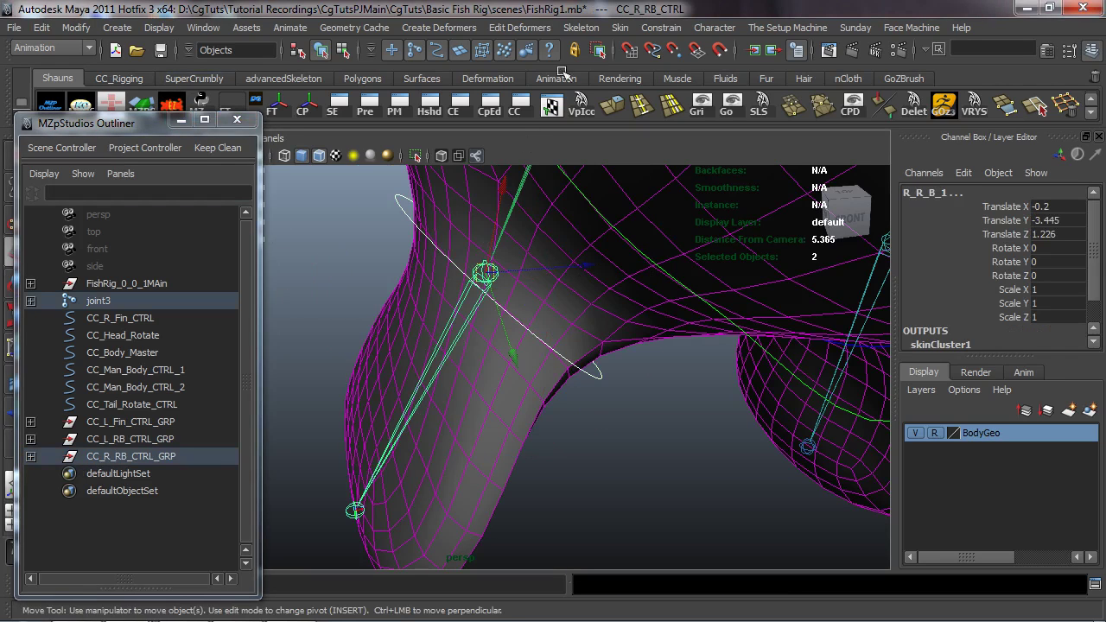
click(661, 27)
click(668, 90)
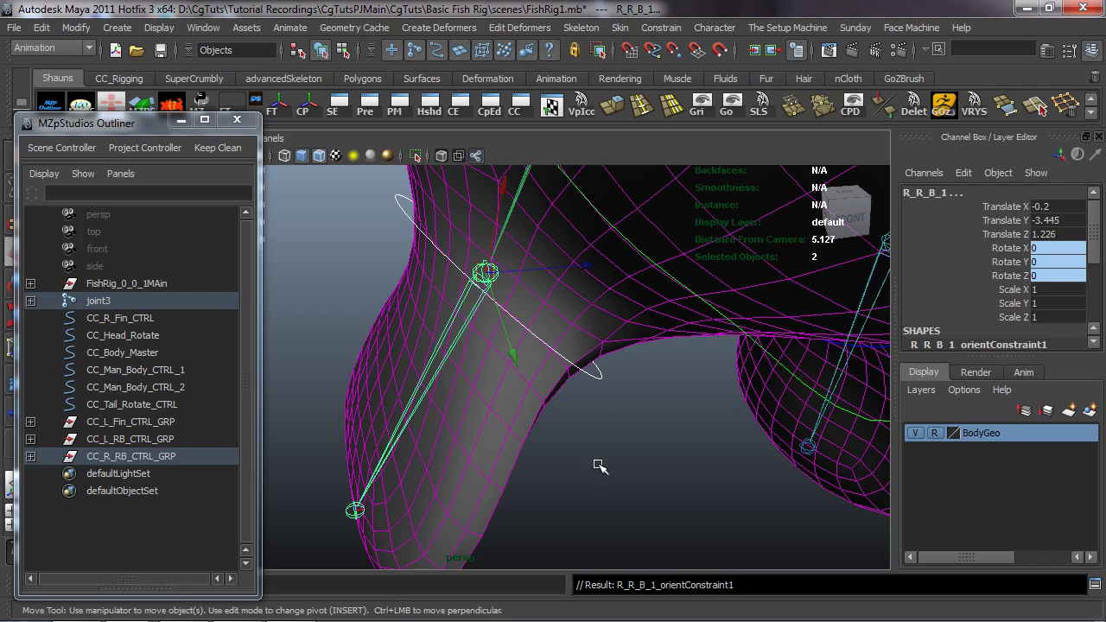
Step: Point-constrain CC_R_RB_CTRL_GRP to the right rear joint R_R_B_1, using the current constraint options
click(597, 467)
click(485, 273)
ctrl+click(131, 456)
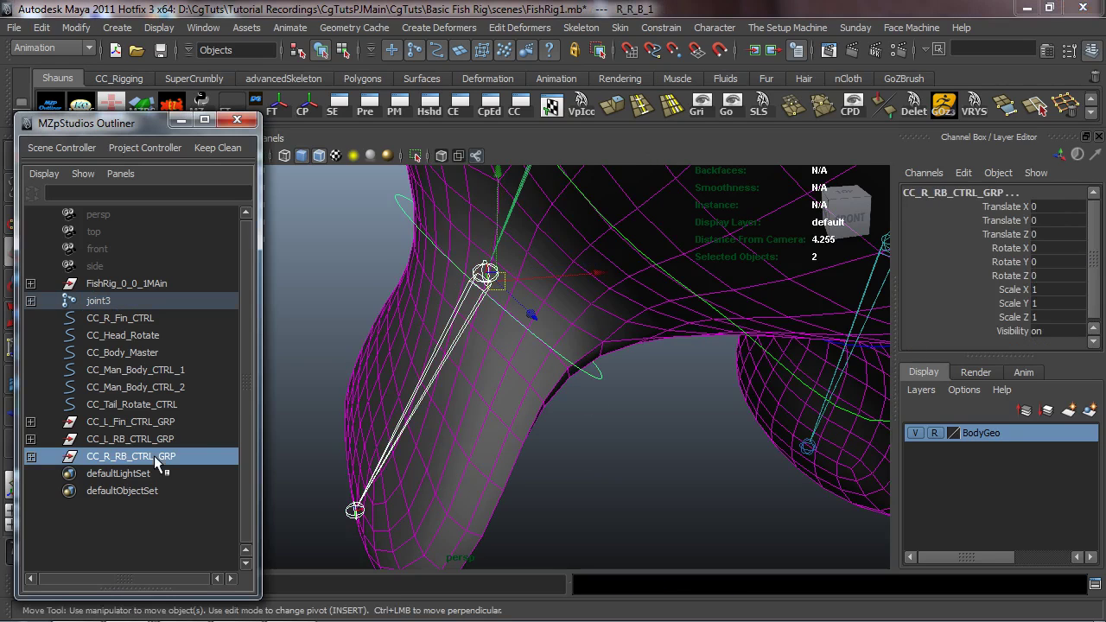
click(661, 27)
click(674, 54)
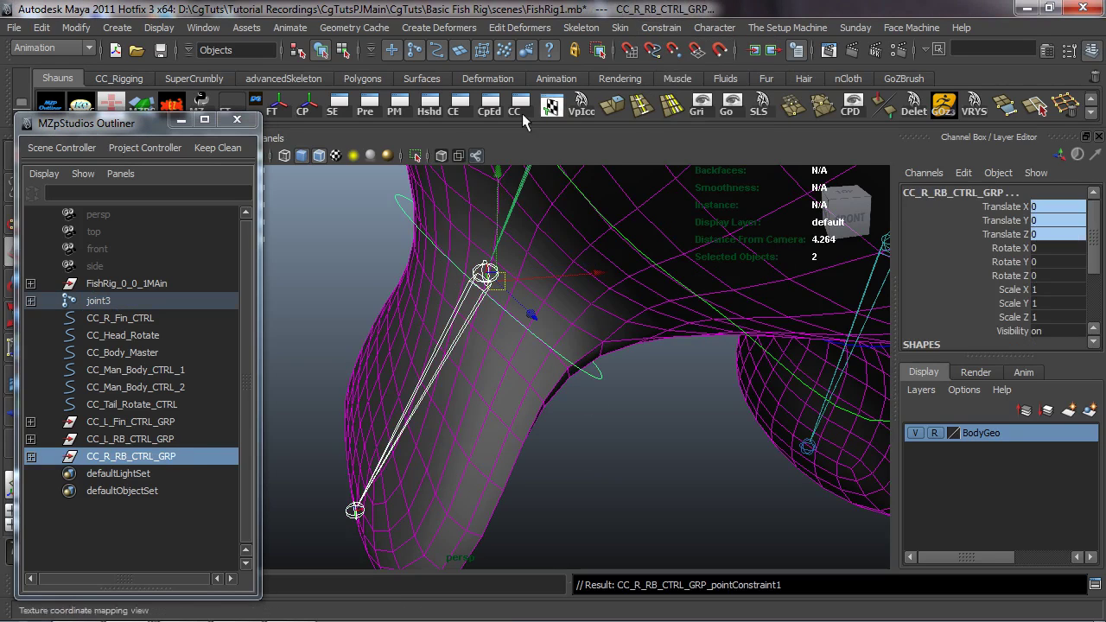
Step: Try rotating the right rear control curve CC_R_RB_CTRL to test the joint's response, and undo the rotation
click(294, 249)
alt+middle_drag(364, 251, 406, 330)
alt+drag(409, 333, 506, 350)
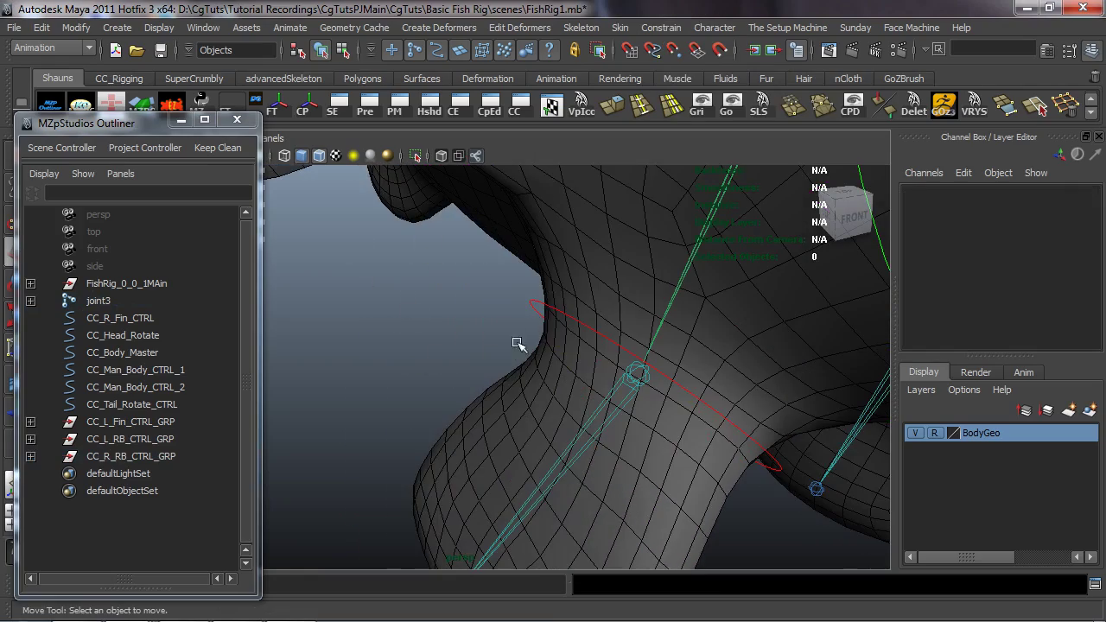
click(534, 301)
key(e)
drag(558, 296, 624, 275)
key(ctrl+z)
click(390, 354)
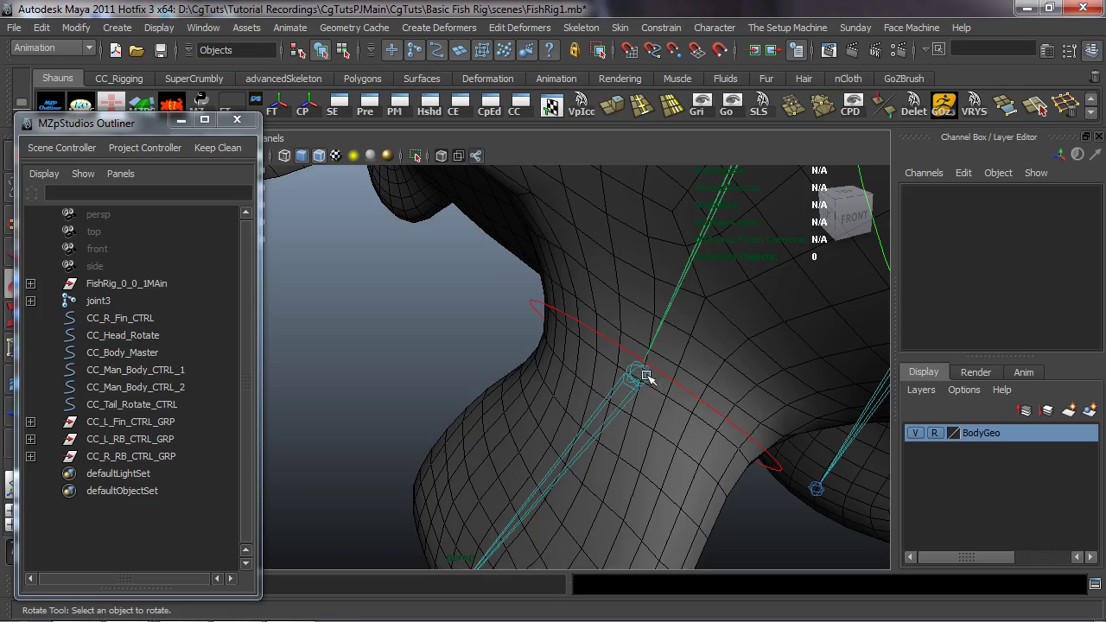
Step: Try moving the right rear joint R_R_B_1 to test how its control follows, and undo the move
click(635, 391)
key(w)
drag(638, 375, 601, 386)
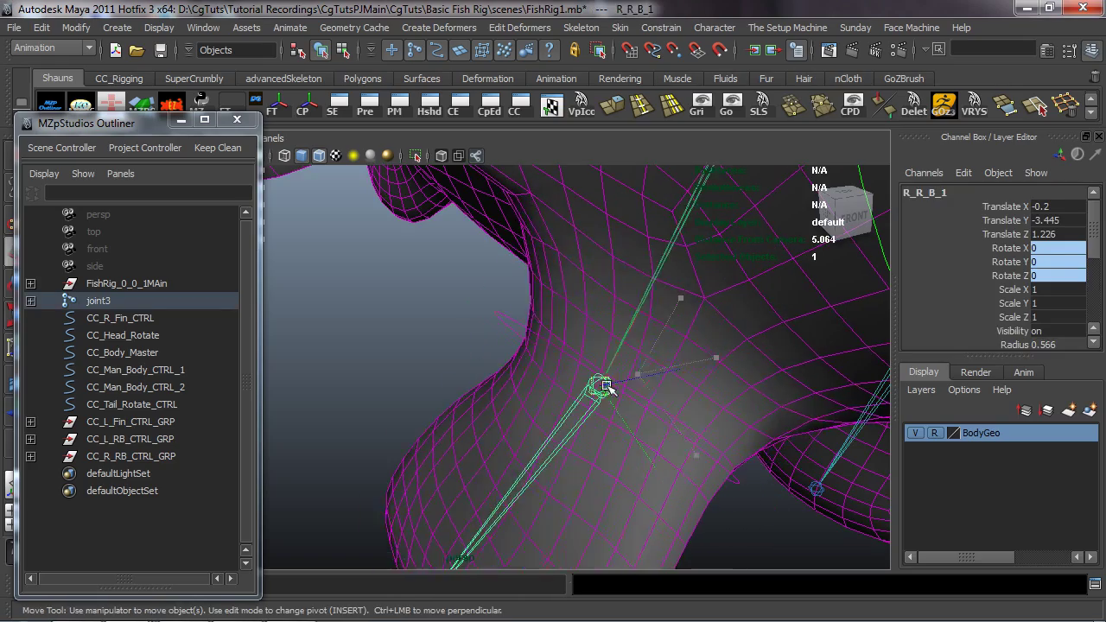
key(ctrl+z)
click(382, 333)
Step: Copy the name of the right fin control curve CC_R_Fin_CTRL and place the curve in its own group
alt+drag(383, 334, 558, 389)
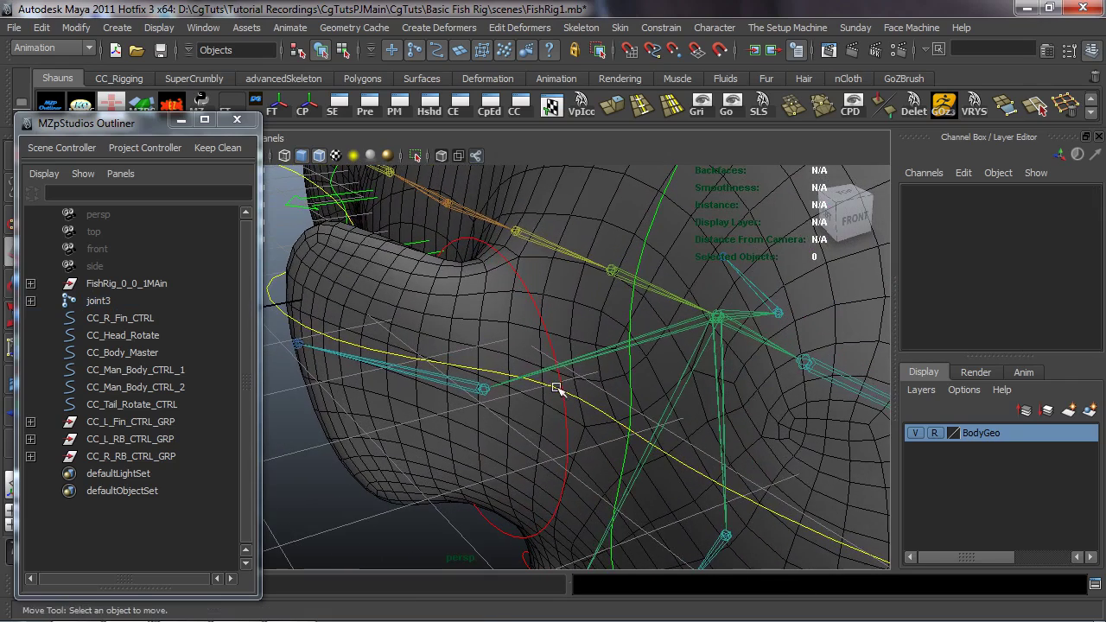
click(553, 344)
click(960, 192)
key(ctrl+c)
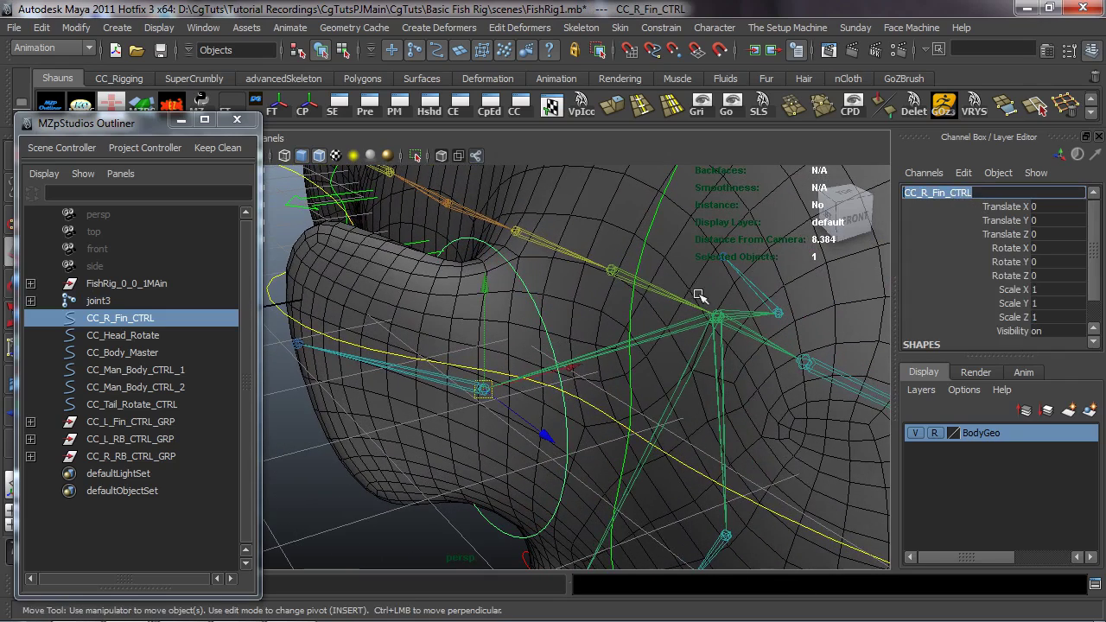
click(307, 512)
click(143, 322)
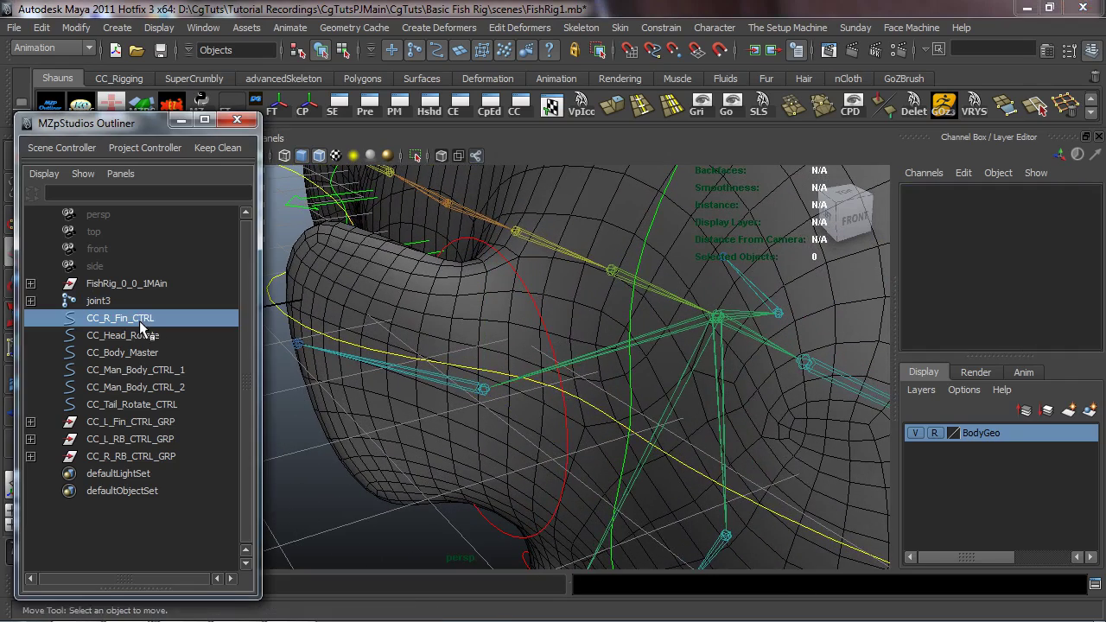
key(ctrl+g)
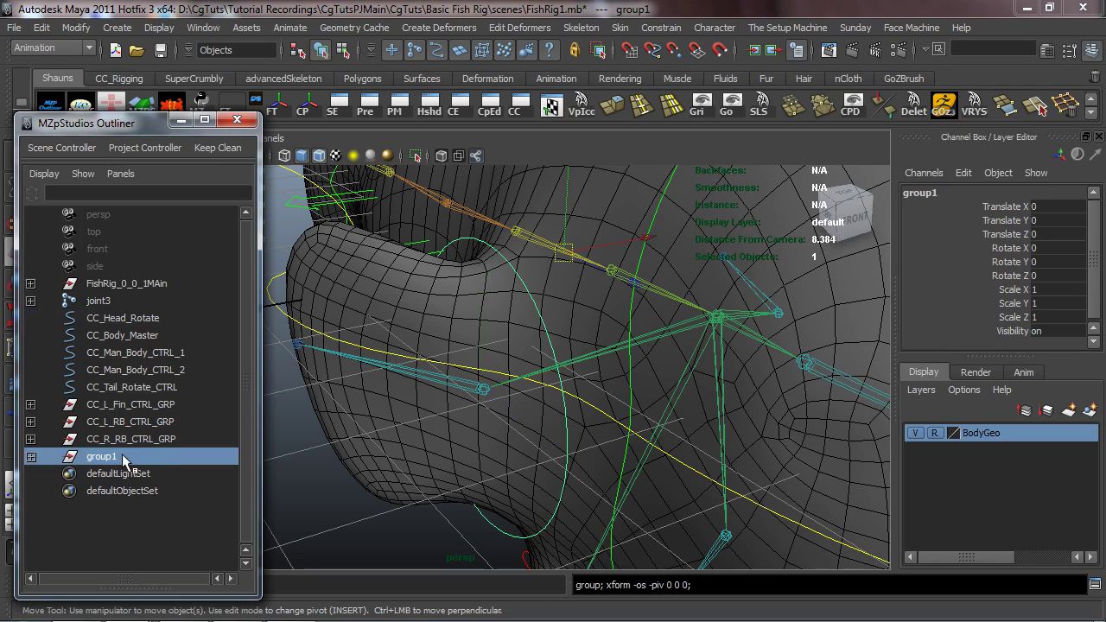
Step: Rename the right fin control's new group CC_R_Fin_CTRL_GRP and centre the group's pivot on its control
double_click(124, 456)
key(ctrl+v)
text(_GR)
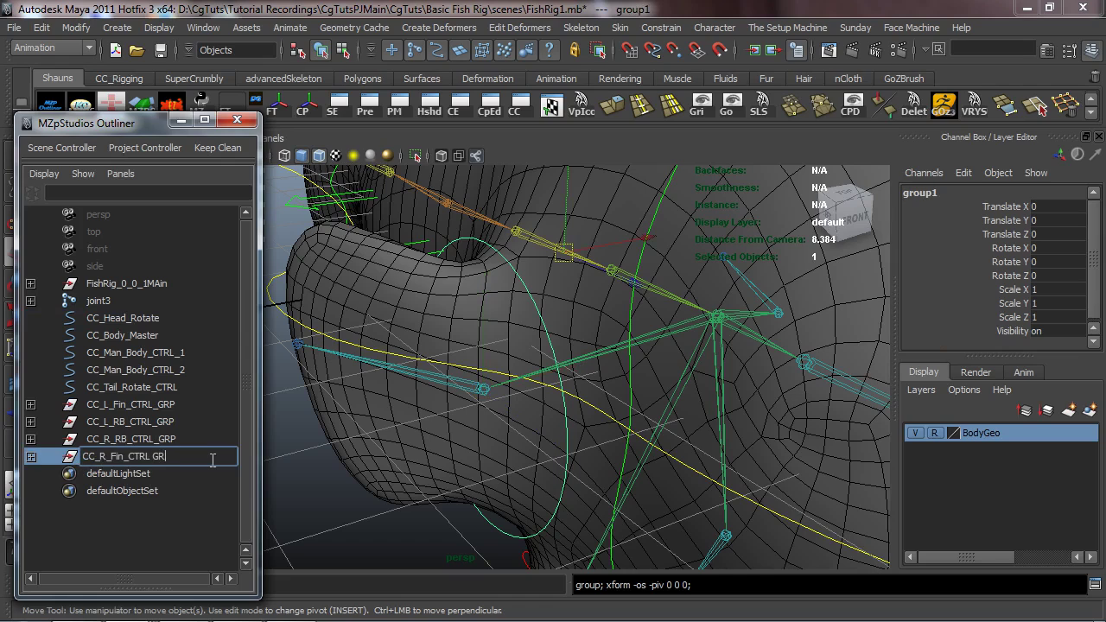
text(P)
key(Return)
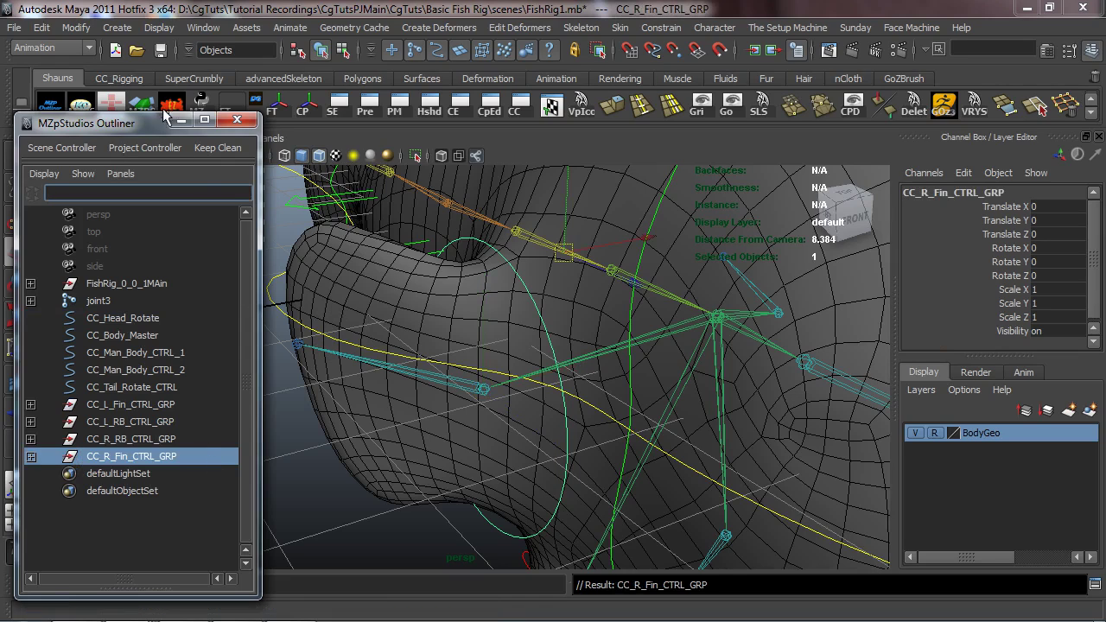
click(173, 105)
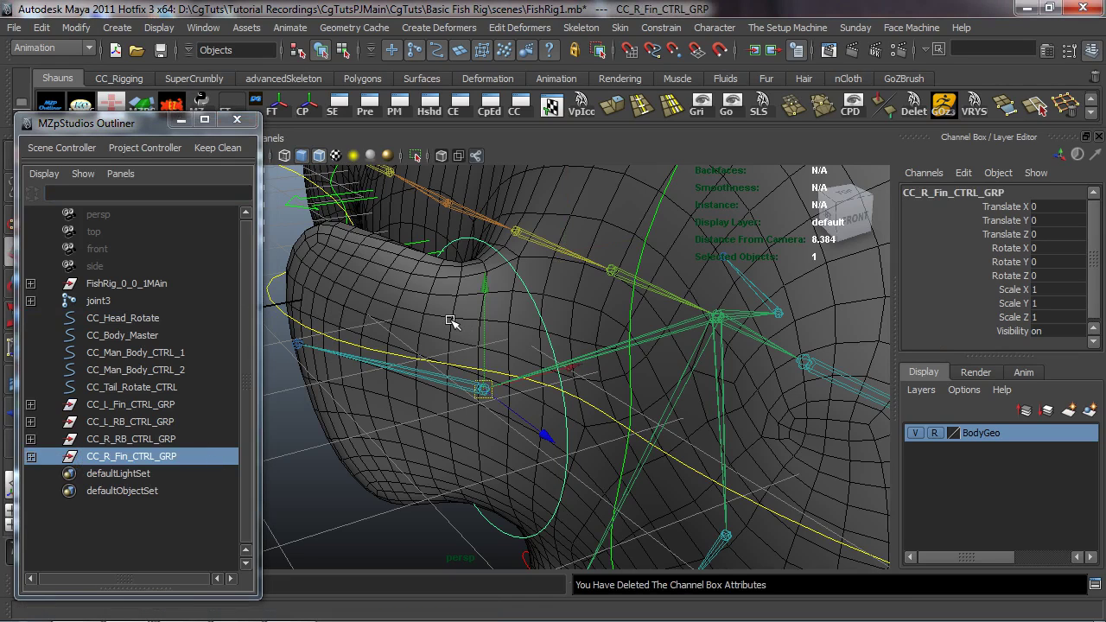
click(396, 542)
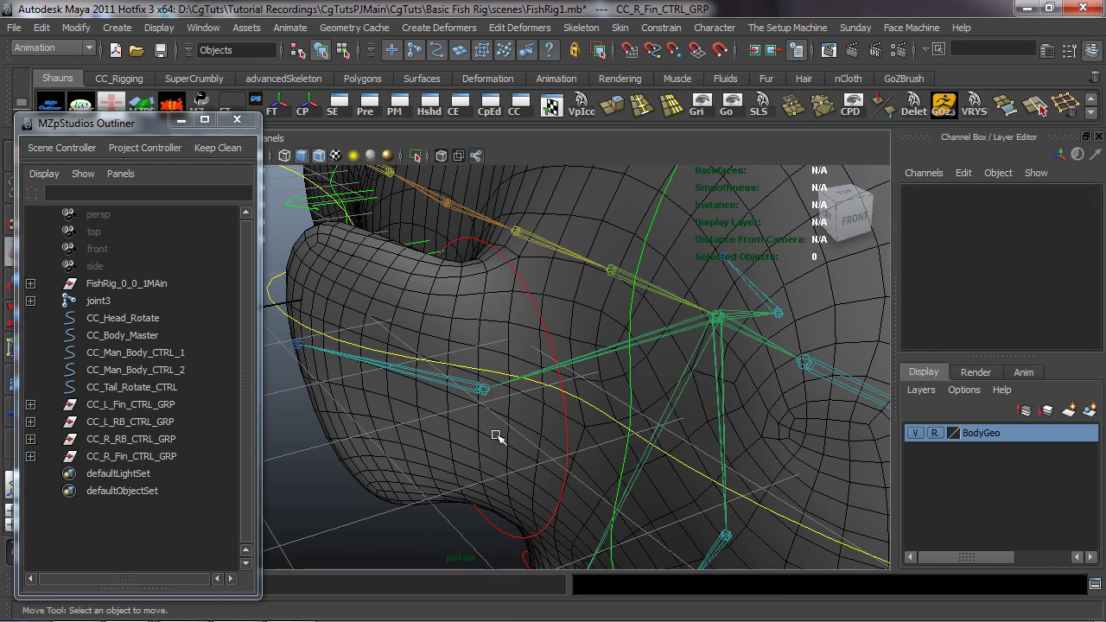
Step: Orient-constrain the right fin joint R_R_F_S_1 to the CC_R_Fin_CTRL curve, using the current constraint options
click(546, 321)
alt+right_drag(546, 321, 557, 434)
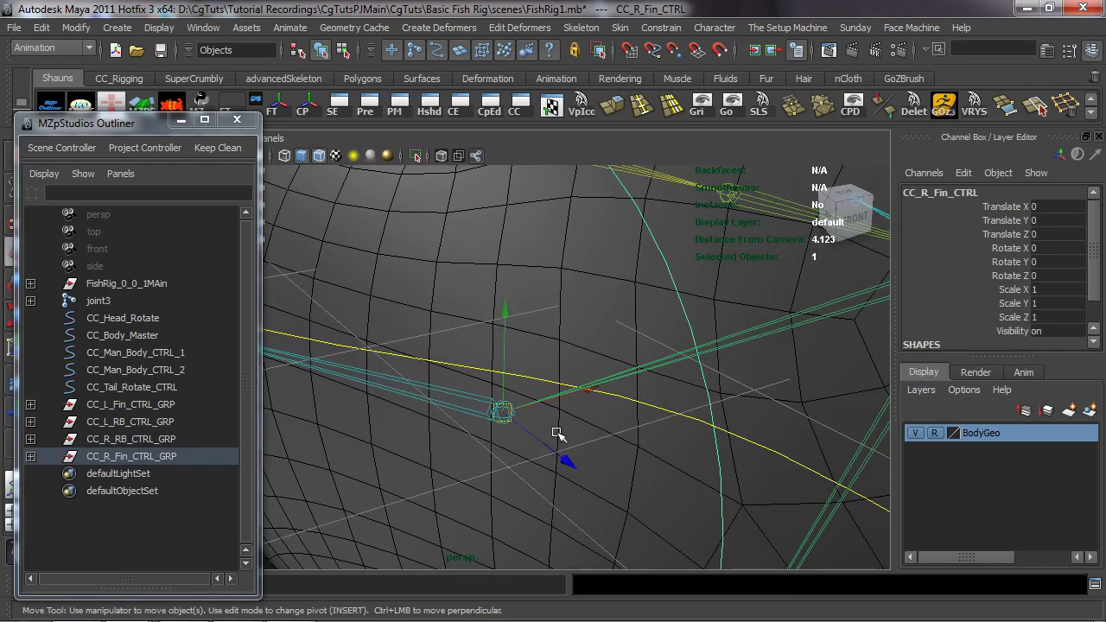
key(f)
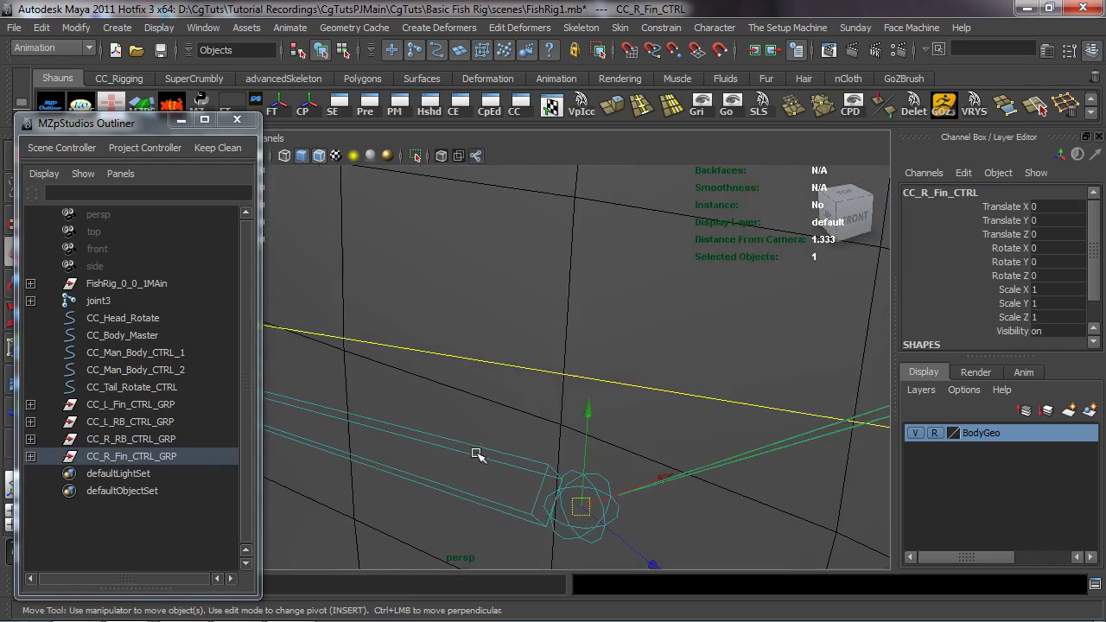
shift+click(602, 474)
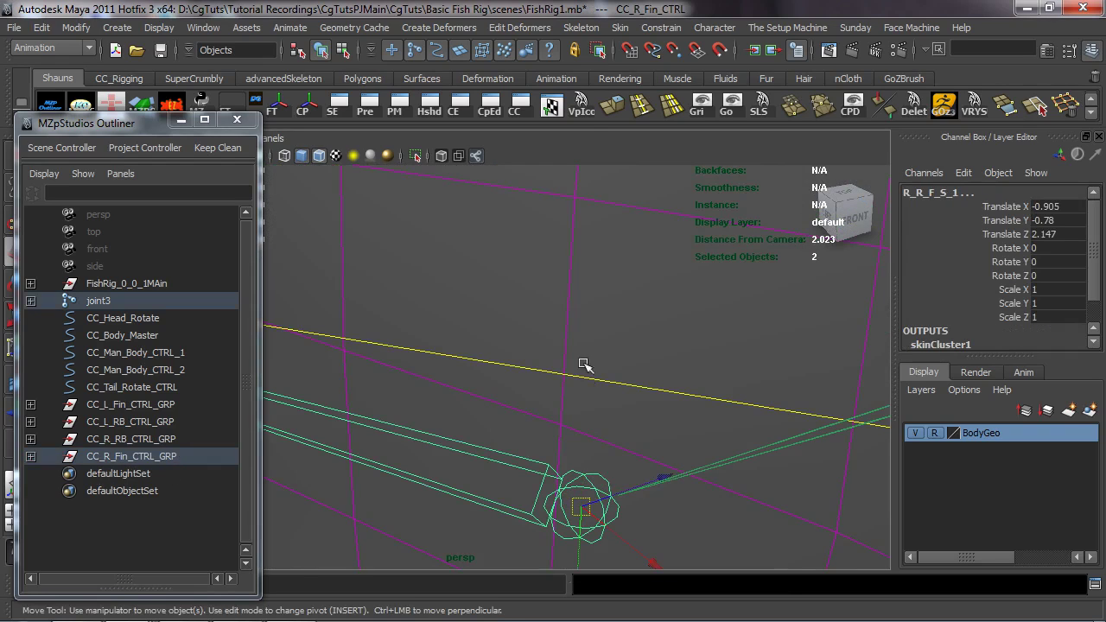
click(662, 31)
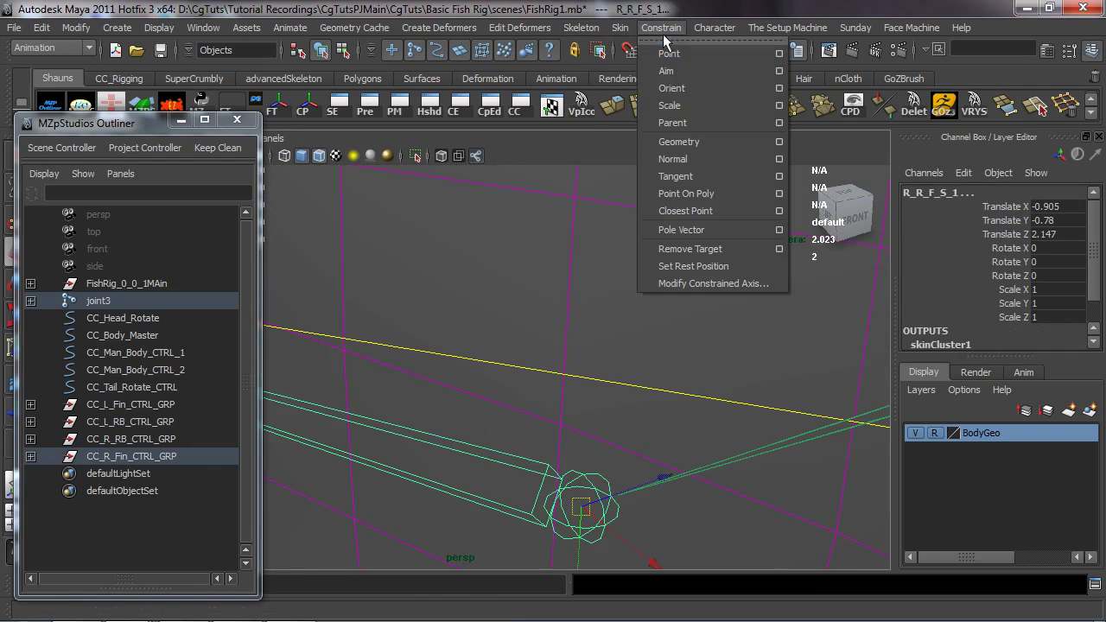
click(671, 88)
Step: Point-constrain CC_R_Fin_CTRL_GRP to the right fin joint R_R_F_S_1, using the current constraint options
click(489, 396)
ctrl+click(143, 462)
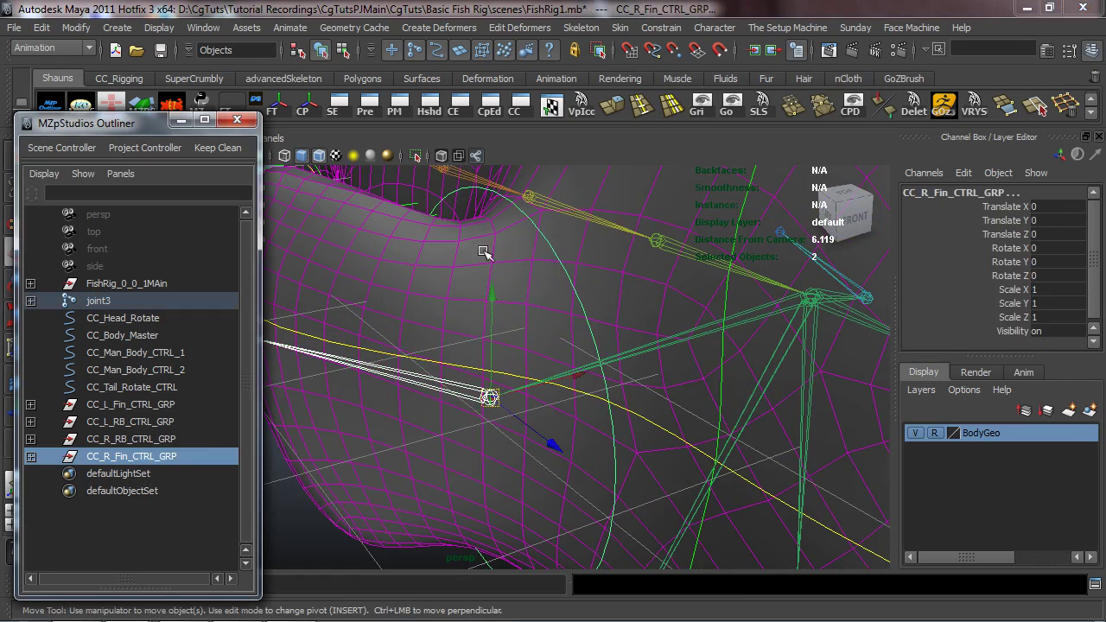
click(662, 28)
click(669, 53)
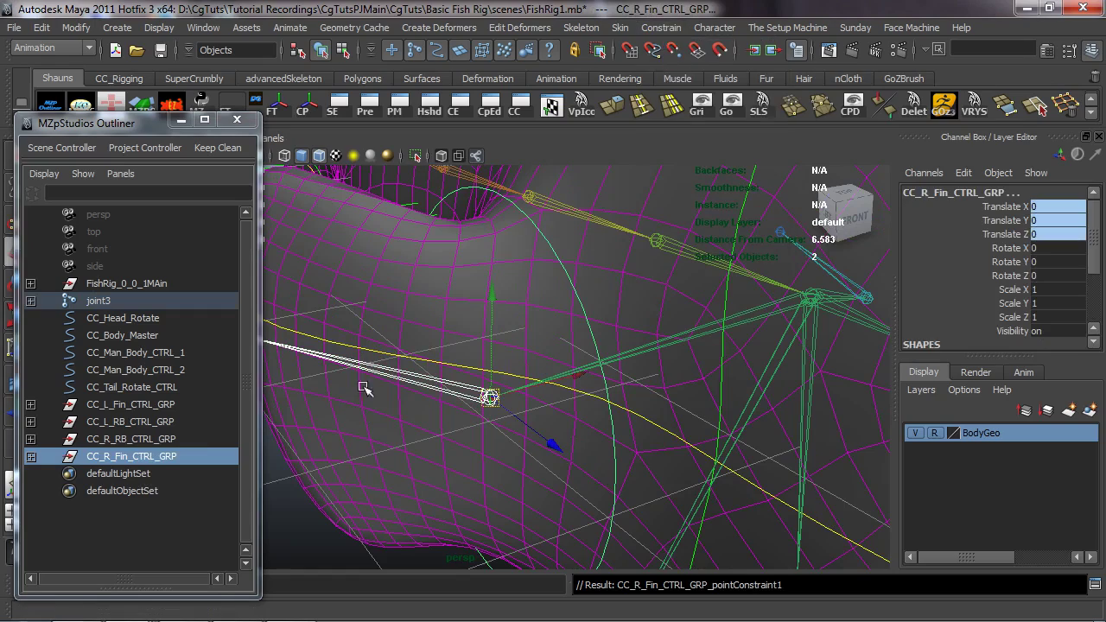
click(296, 513)
Step: Try moving the joint R_R_F_S_1 and rotating CC_R_Fin_CTRL to test the right fin's constraints, undoing both changes
click(495, 412)
drag(495, 411, 484, 391)
key(ctrl+z)
click(585, 313)
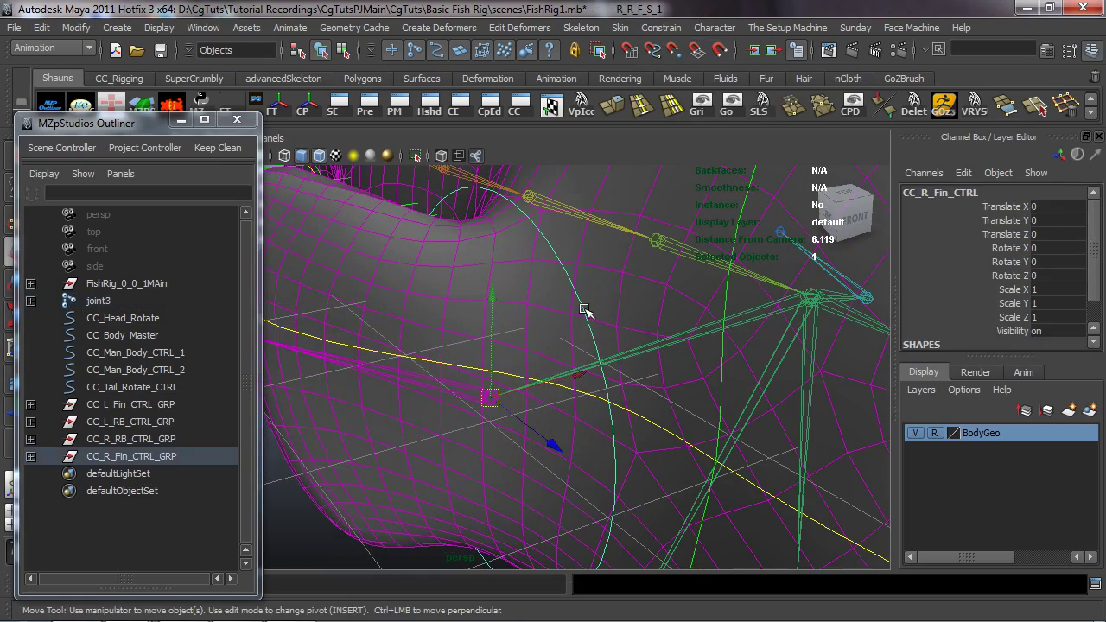
key(e)
drag(568, 361, 508, 341)
key(ctrl+z)
Step: Try rotating the left fin control CC_L_Fin_CTRL to test its joint, and undo the test rotations
scroll(621, 385, down, 5)
alt+drag(620, 385, 481, 400)
key(ctrl+z)
key(ctrl+z)
key(ctrl+z)
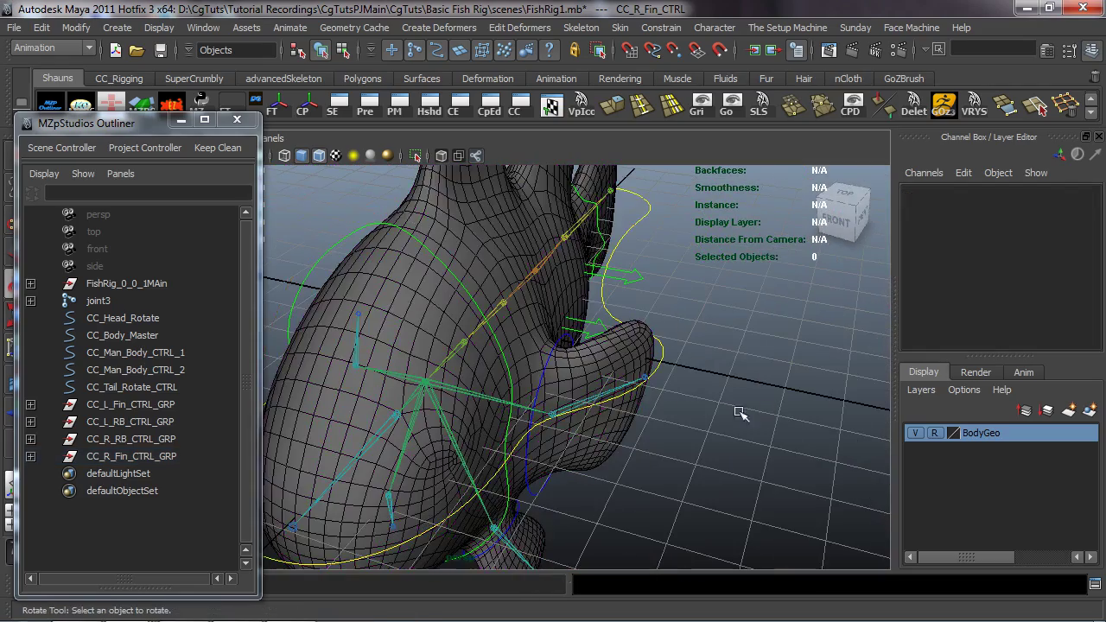
key(ctrl+z)
key(ctrl+z)
key(ctrl+z)
key(ctrl+z)
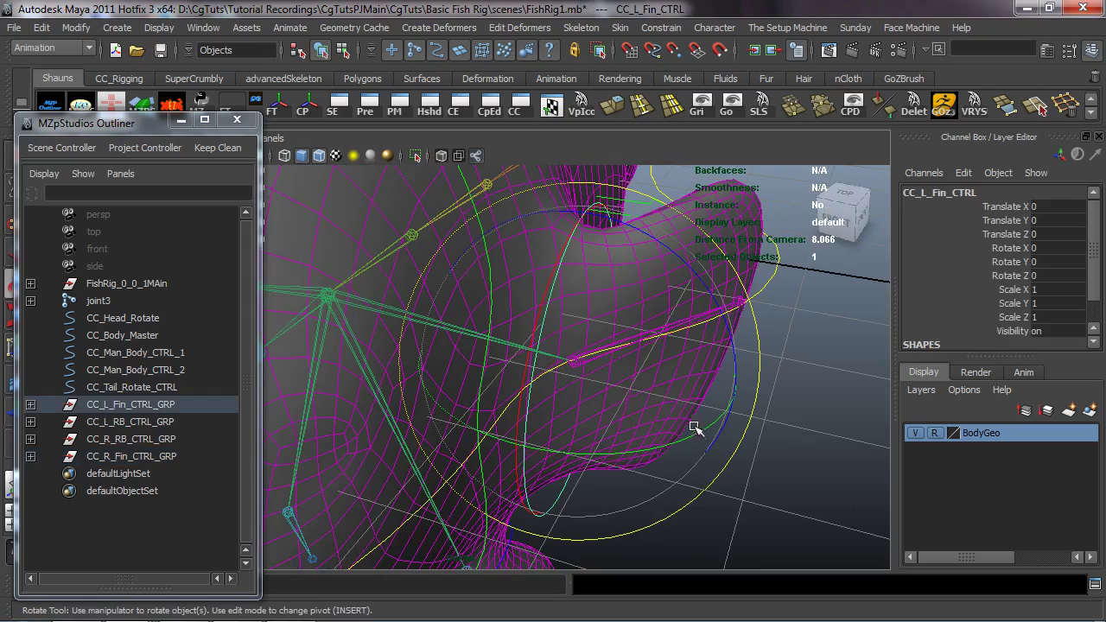
scroll(731, 434, down, 5)
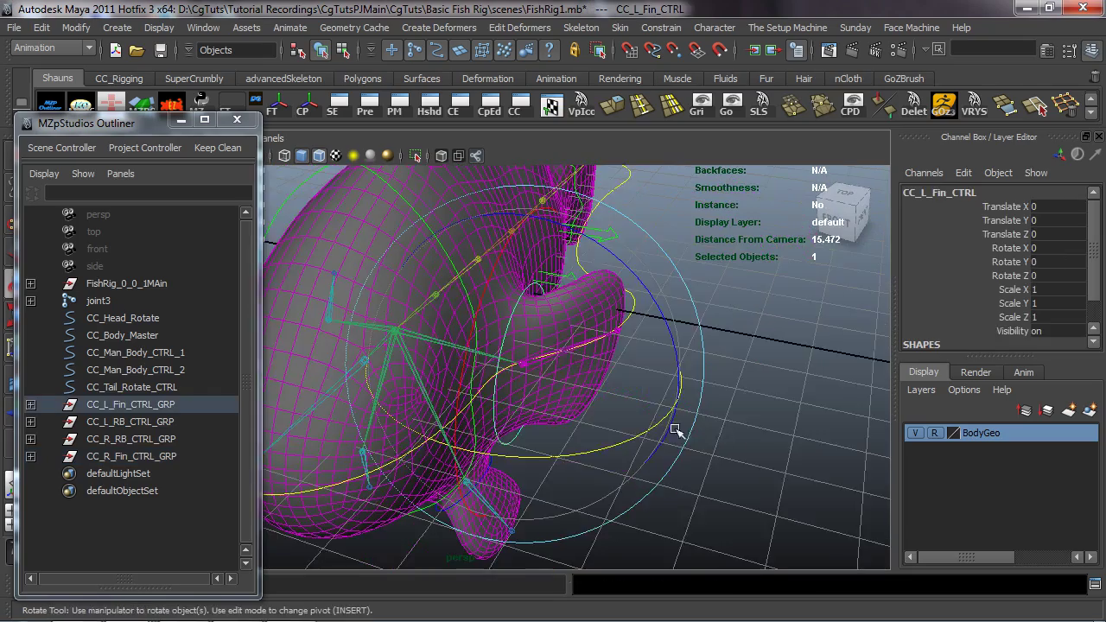
Step: Examine the fin and rear controls from several sides of the fish
click(750, 480)
alt+drag(633, 474, 497, 484)
alt+middle_drag(627, 439, 645, 471)
mouse_move(645, 469)
alt+mouse_down()
mouse_move(597, 487)
mouse_move(666, 458)
mouse_move(657, 465)
alt+mouse_up()
alt+drag(581, 449, 442, 455)
alt+drag(368, 493, 418, 454)
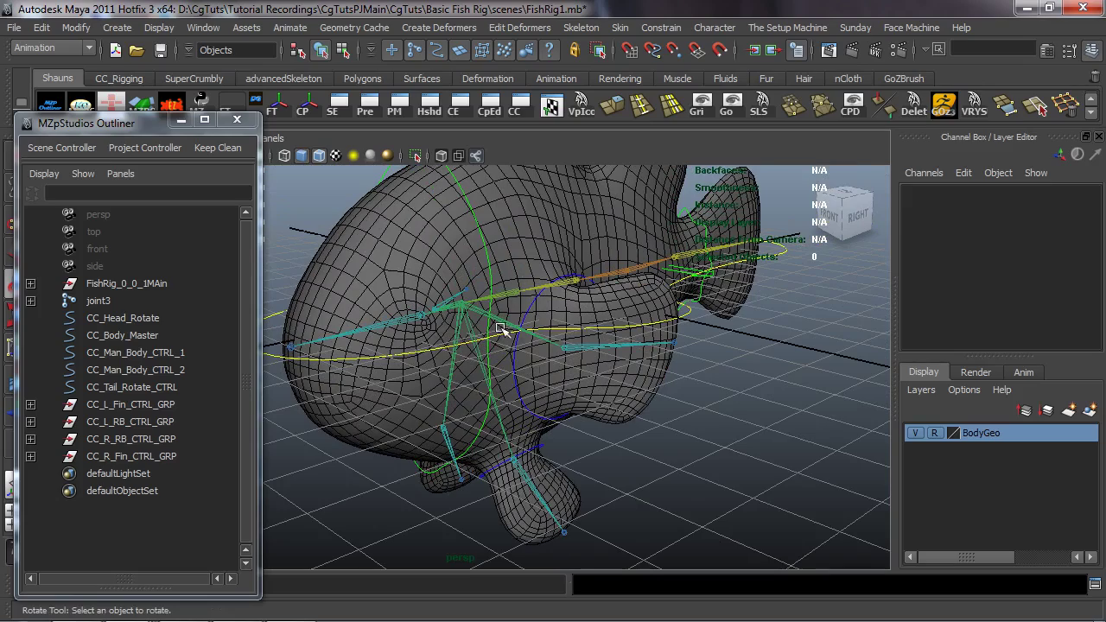
alt+drag(501, 329, 593, 451)
scroll(520, 353, down, 2)
alt+middle_drag(532, 344, 567, 416)
Step: Create an empty group and name it CC_Man_CTRLS_GRP_Main
key(ctrl+g)
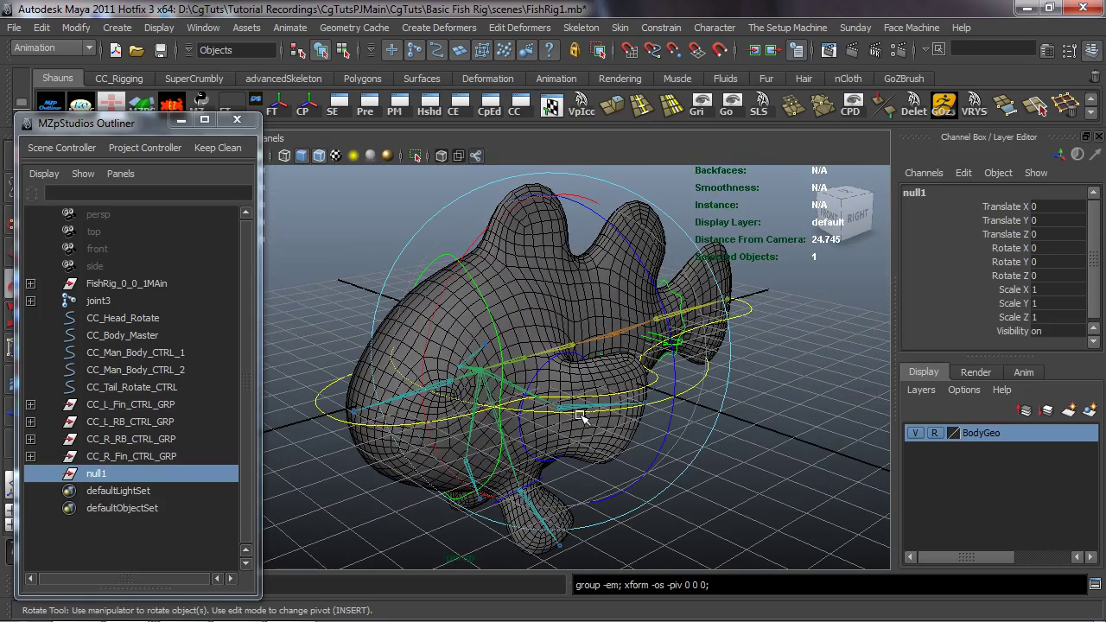
click(173, 107)
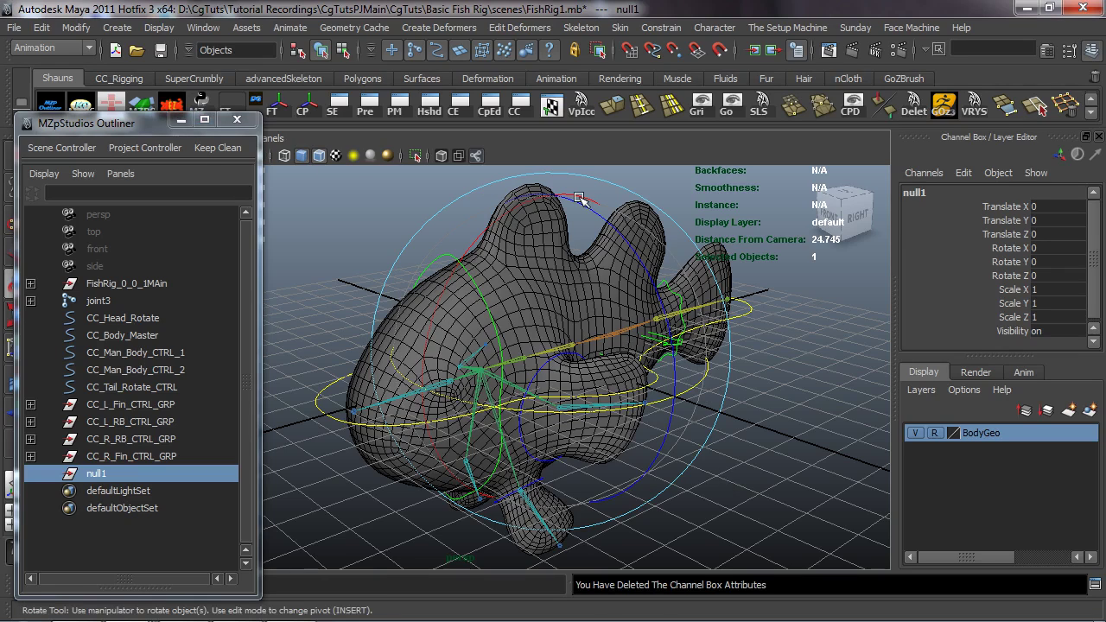
double_click(927, 194)
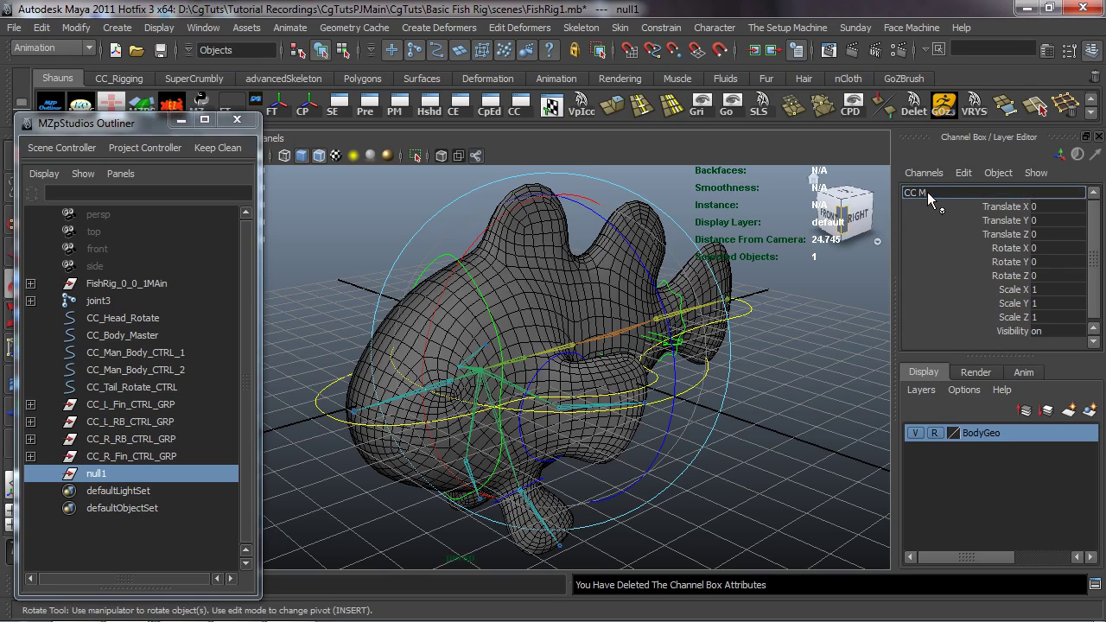
text(CC Man CTRLS GRP Main)
key(Return)
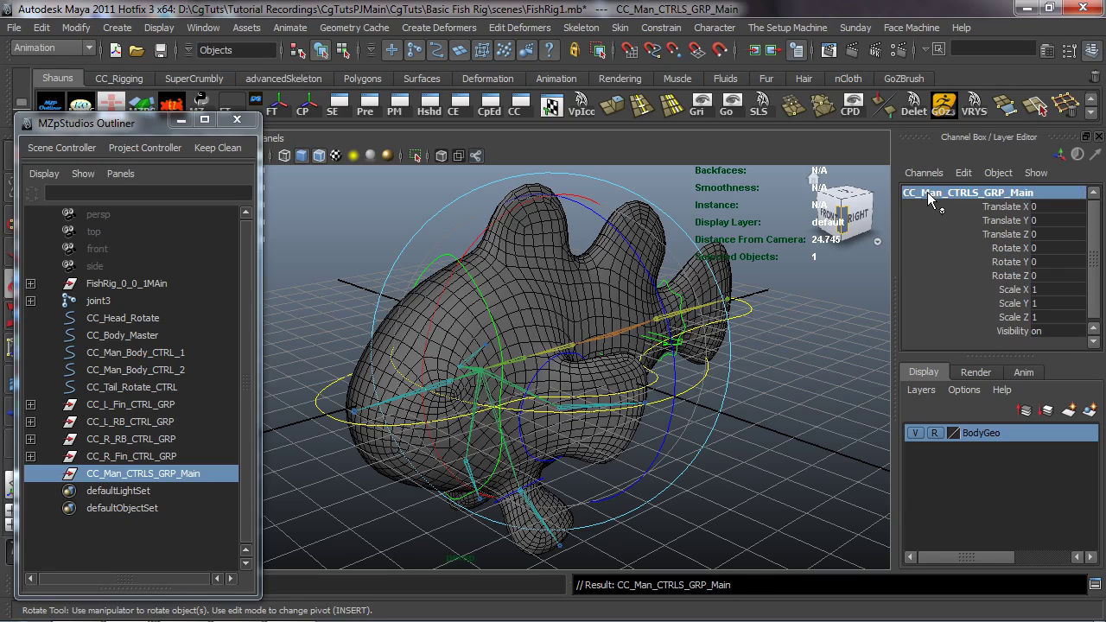
click(321, 235)
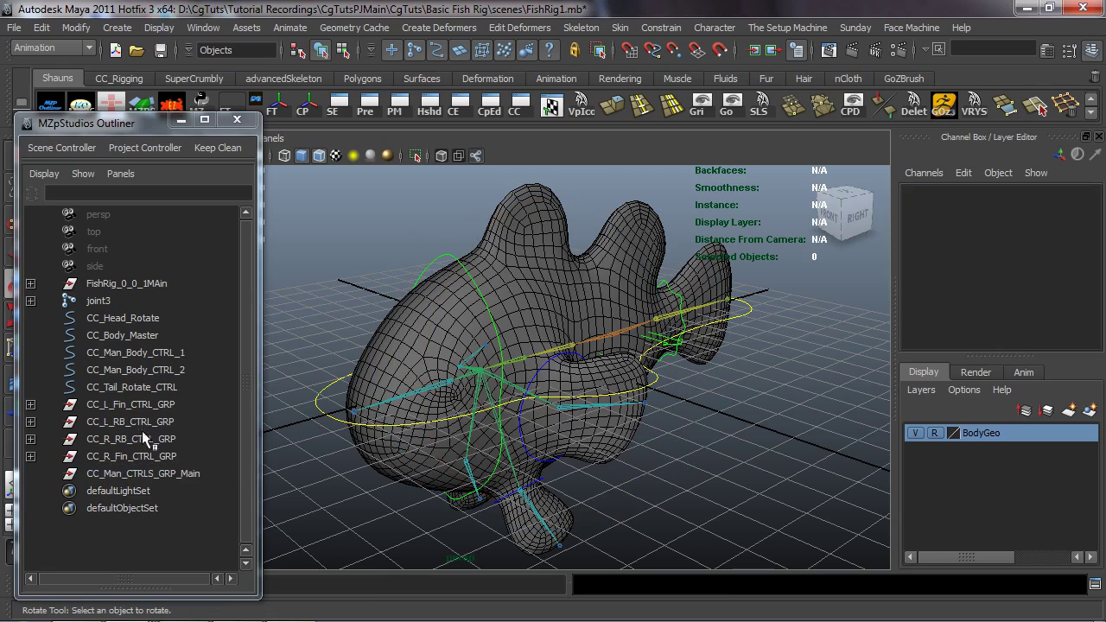
Step: Parent the four fin and rear control groups under CC_Man_CTRLS_GRP_Main
drag(141, 407, 141, 458)
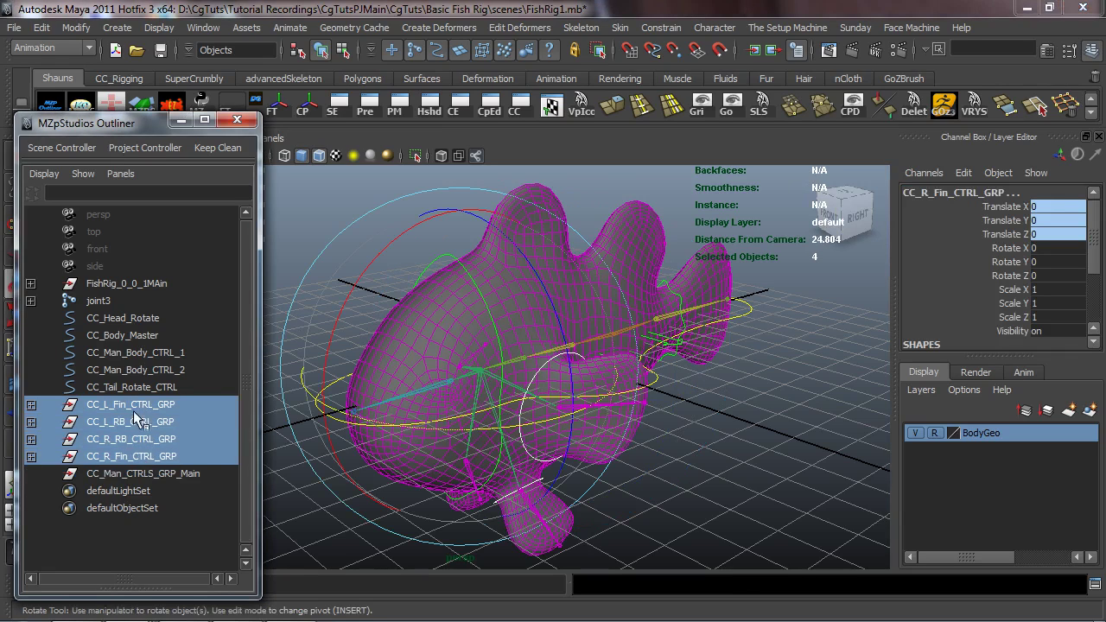
click(136, 406)
drag(136, 414, 136, 464)
middle_drag(137, 457, 145, 474)
click(742, 469)
Step: Examine the CC_Body_Master control and the spine joints running along the fish's body
alt+drag(527, 468, 693, 460)
scroll(484, 454, up, 3)
alt+drag(487, 452, 523, 449)
click(703, 416)
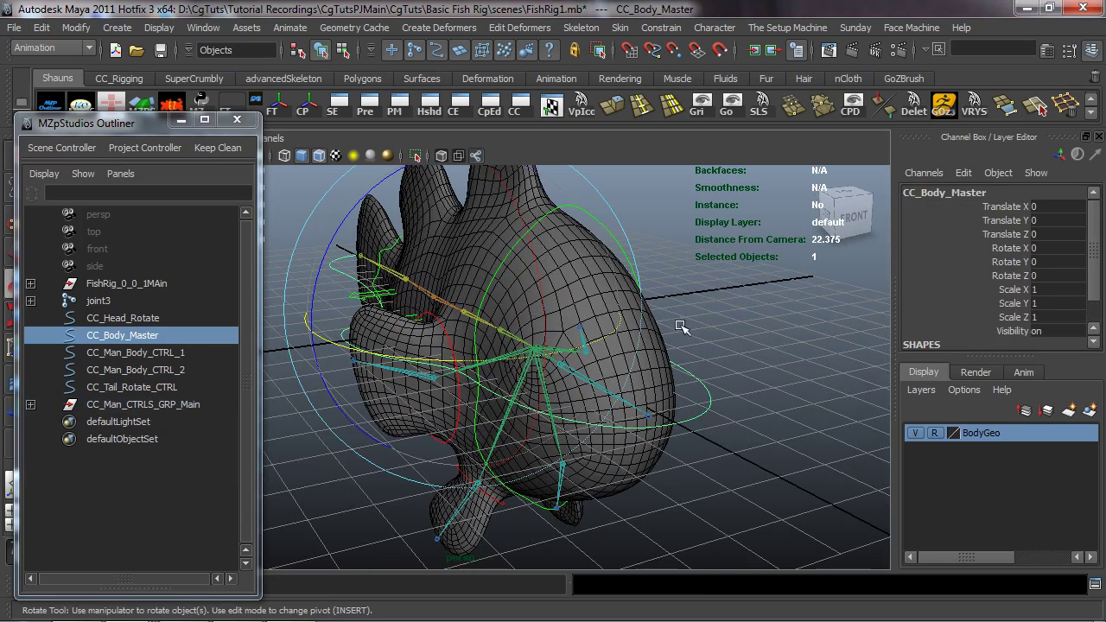
click(763, 349)
alt+drag(732, 379, 629, 447)
alt+right_drag(629, 446, 588, 430)
alt+drag(588, 429, 632, 441)
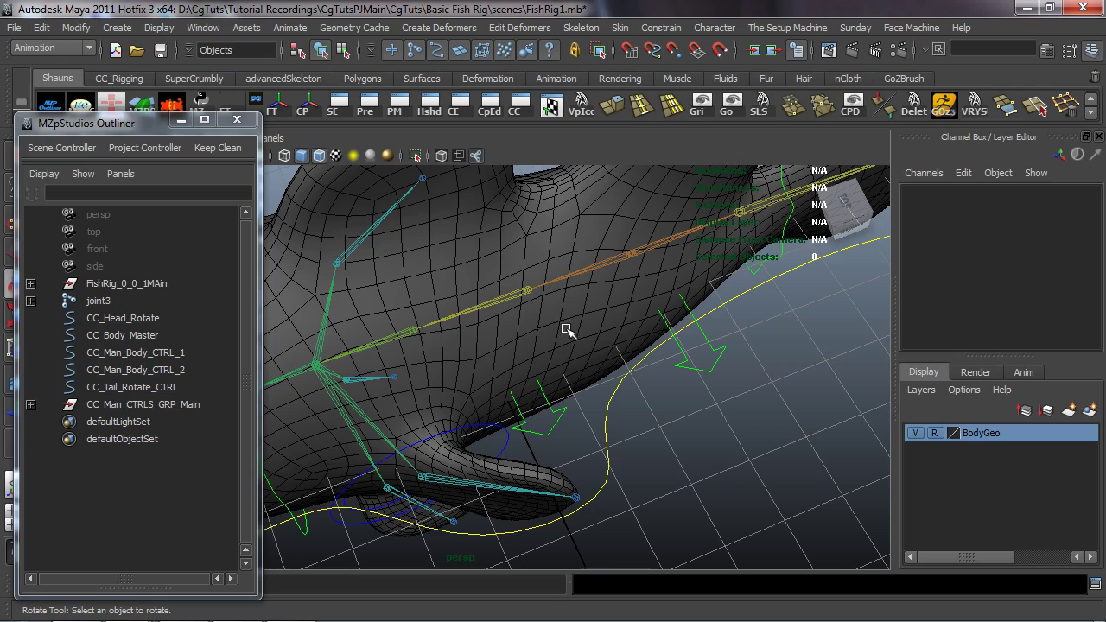
Step: Review the IK Spline Handle Tool settings, moving the outliner out of the way, and close the settings
click(550, 76)
double_click(473, 105)
drag(156, 127, 1105, 218)
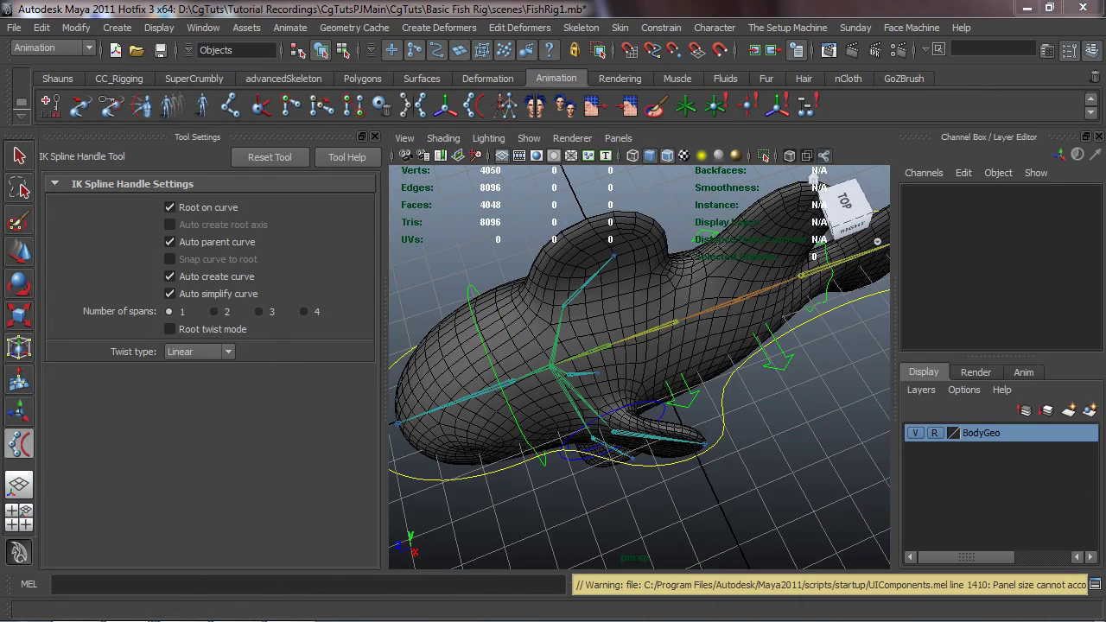
click(169, 242)
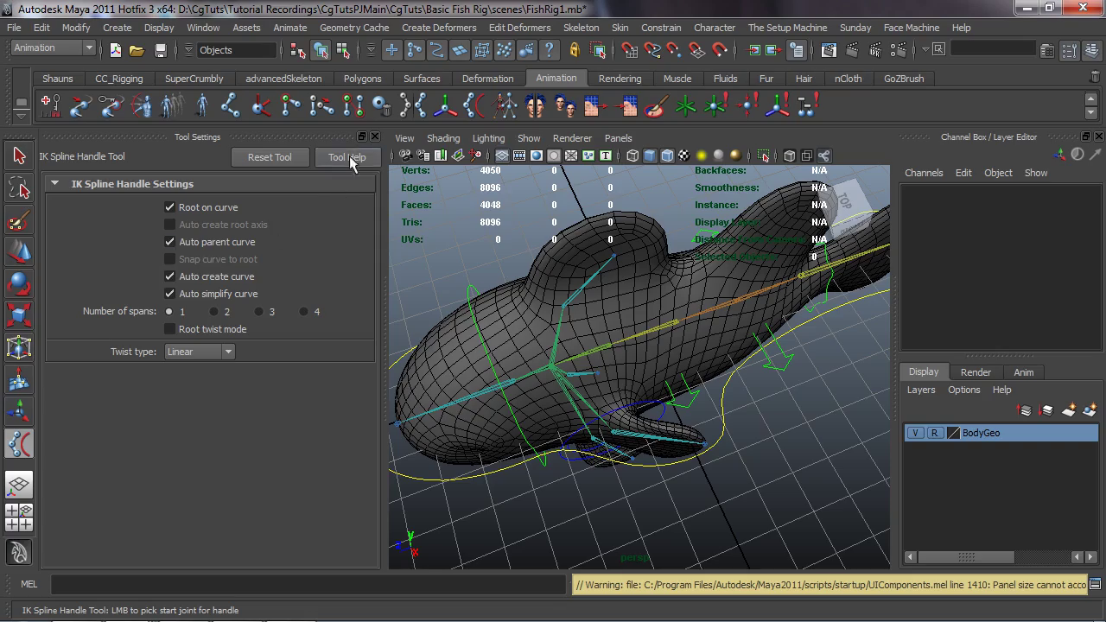
click(374, 137)
alt+drag(497, 328, 434, 328)
alt+middle_drag(435, 328, 318, 325)
click(253, 304)
alt+drag(612, 320, 554, 316)
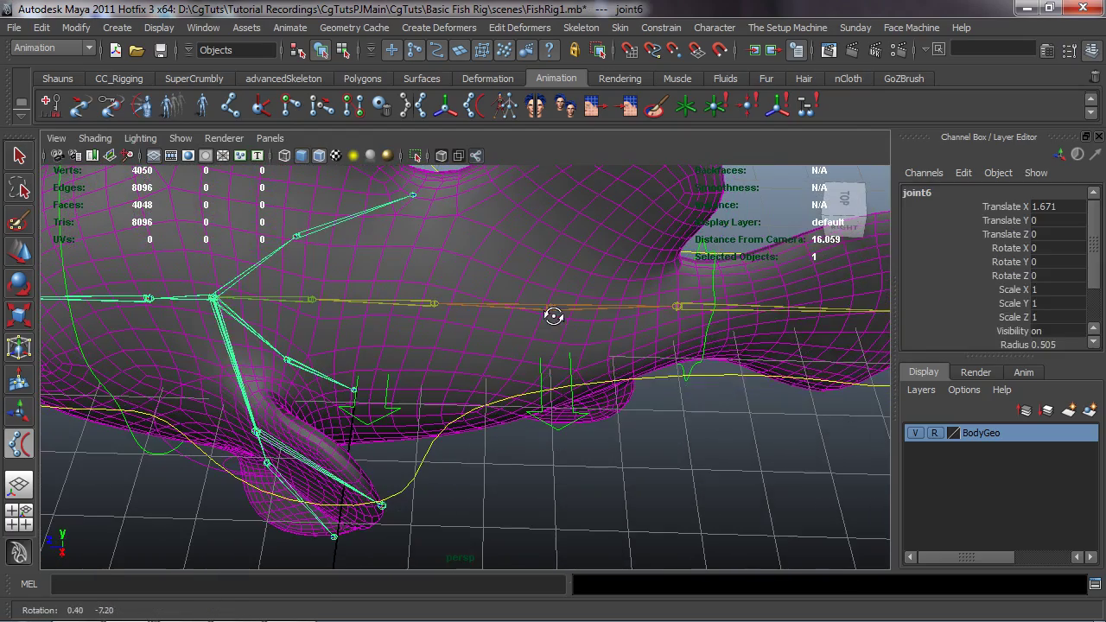
click(679, 305)
key(e)
alt+drag(617, 390, 667, 391)
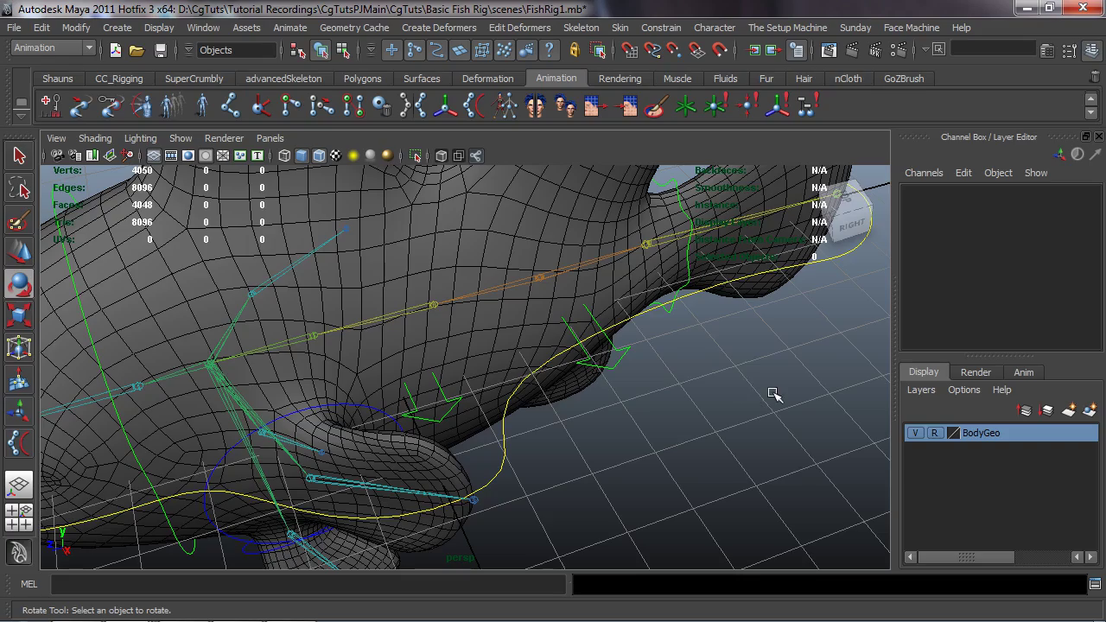
alt+drag(758, 405, 665, 410)
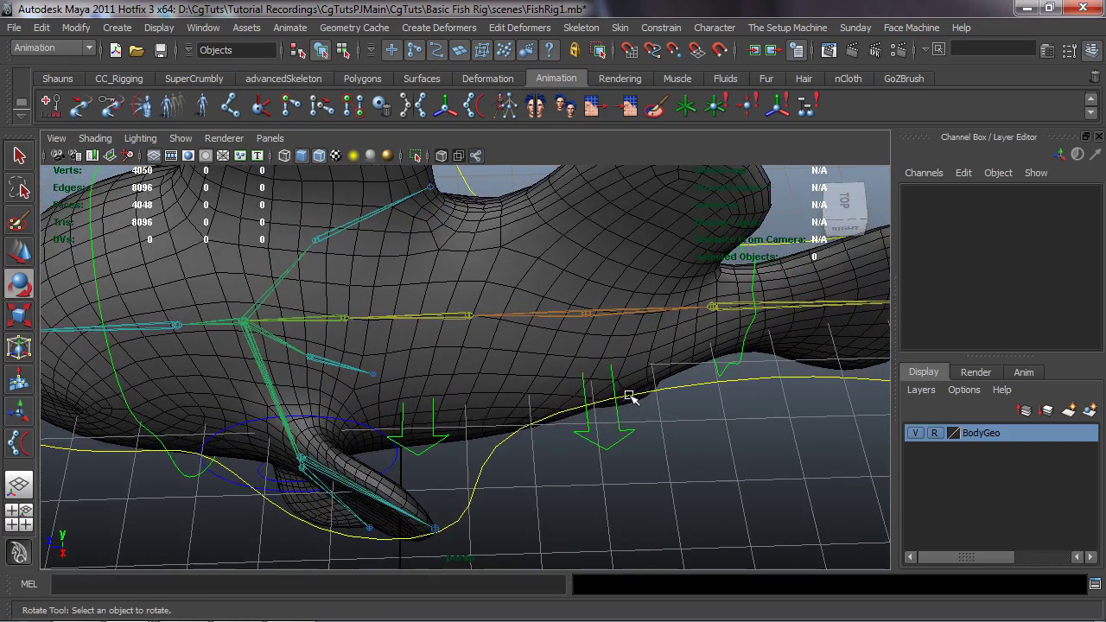
Step: Create an IK spline handle from the central body joint to the third spine joint behind it toward the tail
click(471, 107)
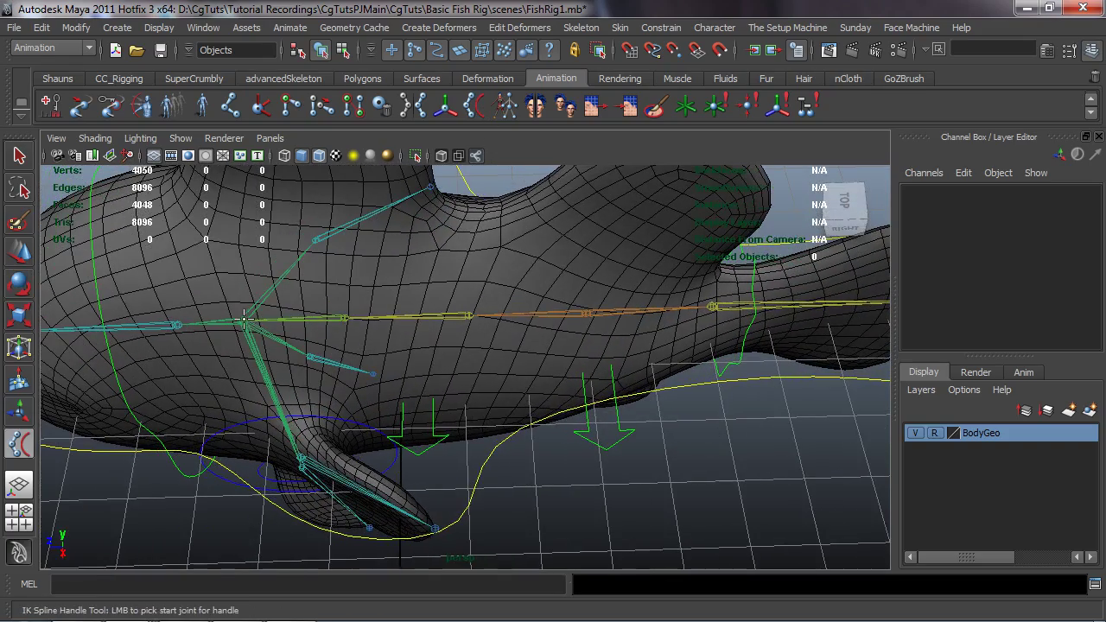
click(245, 320)
click(586, 313)
alt+drag(648, 416, 693, 365)
click(707, 453)
Step: Hide the BodyGeo layer, the joints and the IK handles so only the curves show in the perspective view
click(915, 433)
alt+drag(780, 437, 710, 395)
click(182, 140)
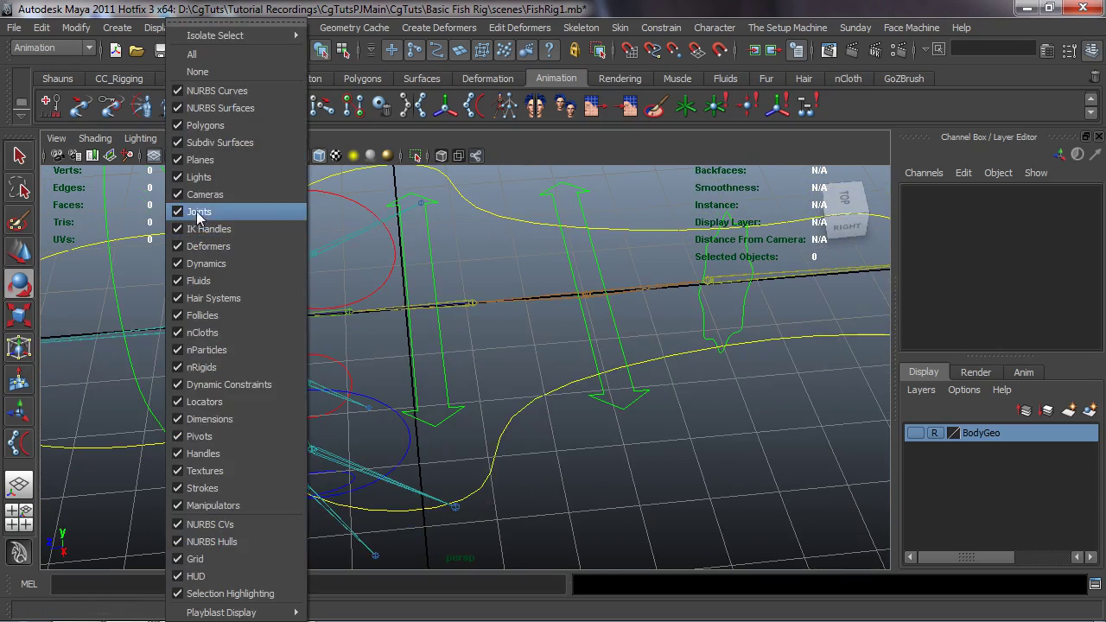
click(196, 211)
click(187, 139)
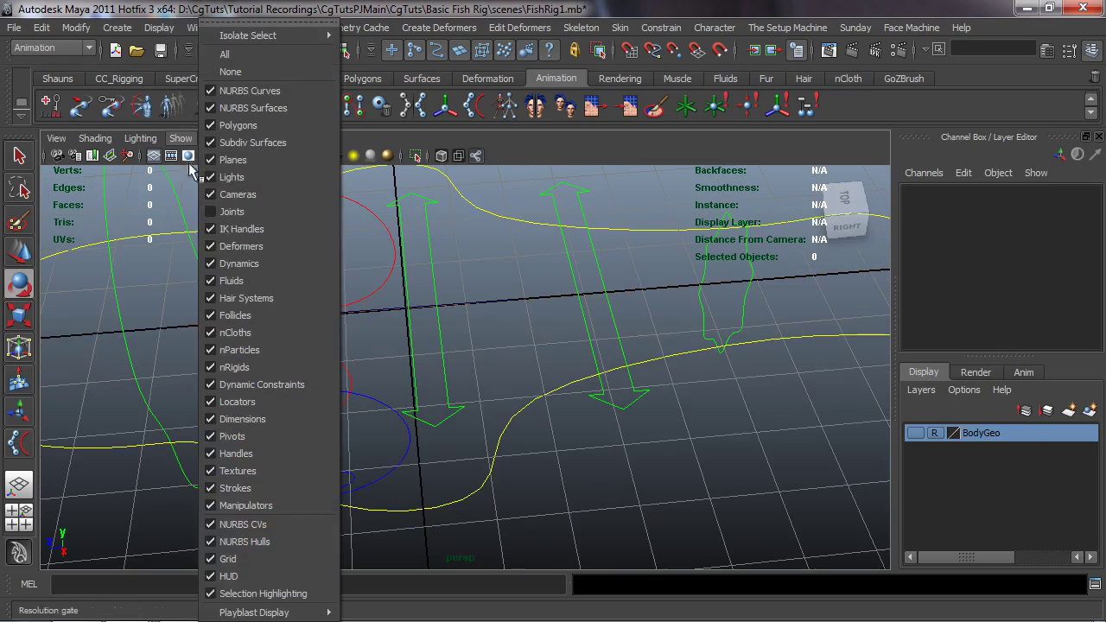
click(231, 229)
Step: Select the spline IK curve along the fish's spine and create clusters on its points with Cluster Curve
alt+drag(530, 321, 526, 361)
drag(491, 316, 509, 363)
alt+drag(502, 408, 429, 311)
key(F4)
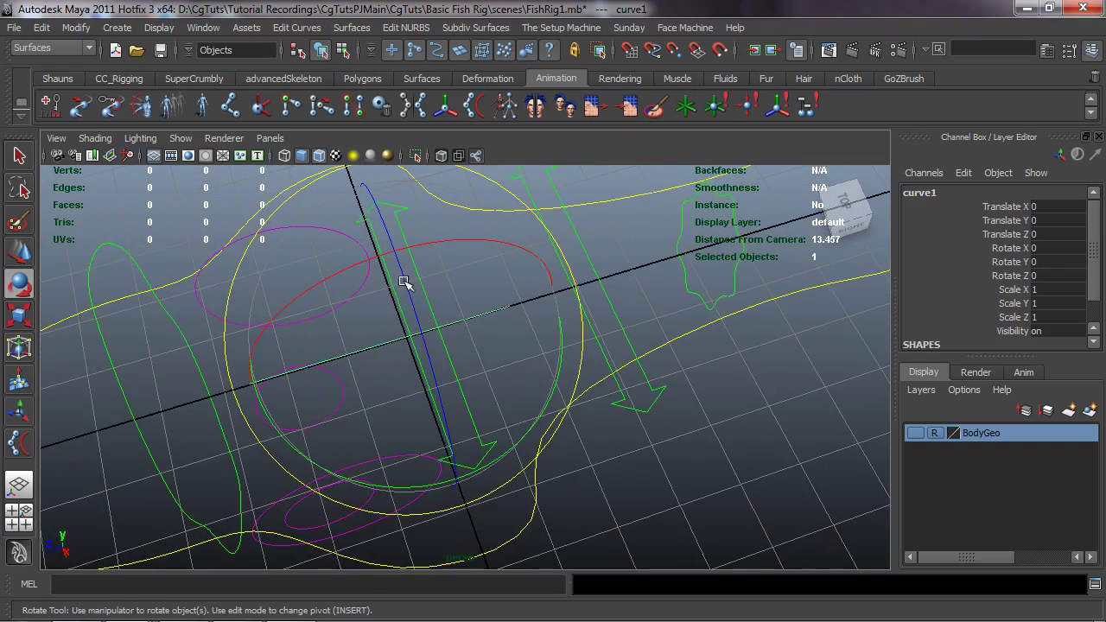
click(299, 27)
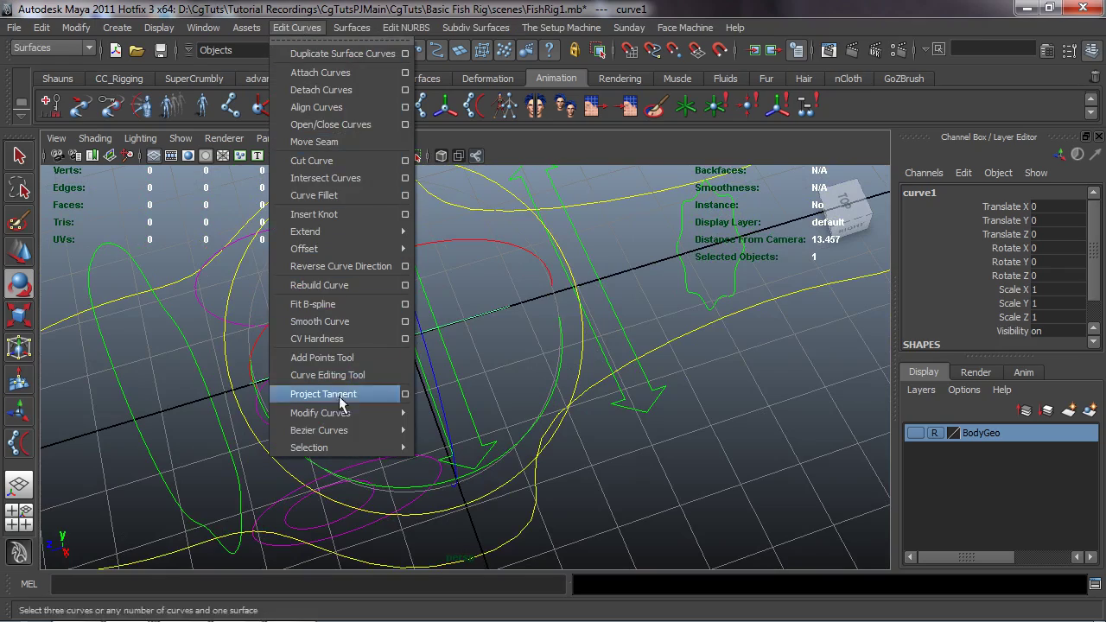
mouse_move(340, 447)
click(478, 505)
alt+drag(477, 501, 539, 349)
alt+drag(479, 268, 491, 323)
alt+drag(361, 333, 525, 287)
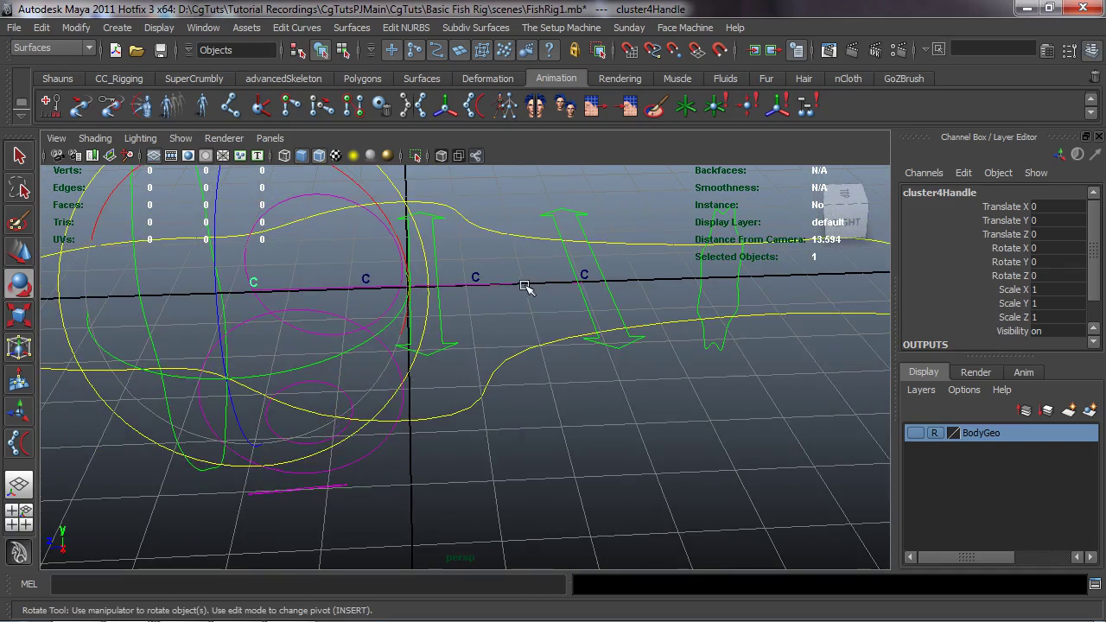
alt+drag(370, 287, 480, 333)
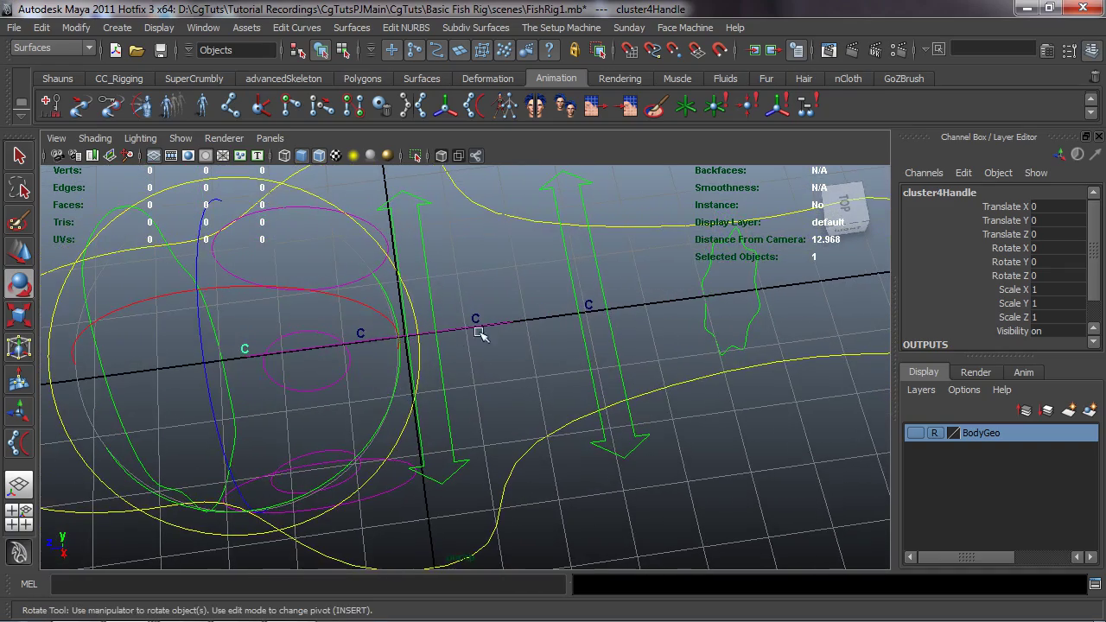
Step: Examine the clusters placed along the spline IK curve
right_drag(508, 320, 460, 317)
click(540, 347)
scroll(516, 373, up, 4)
alt+drag(516, 371, 605, 304)
alt+middle_drag(636, 226, 569, 257)
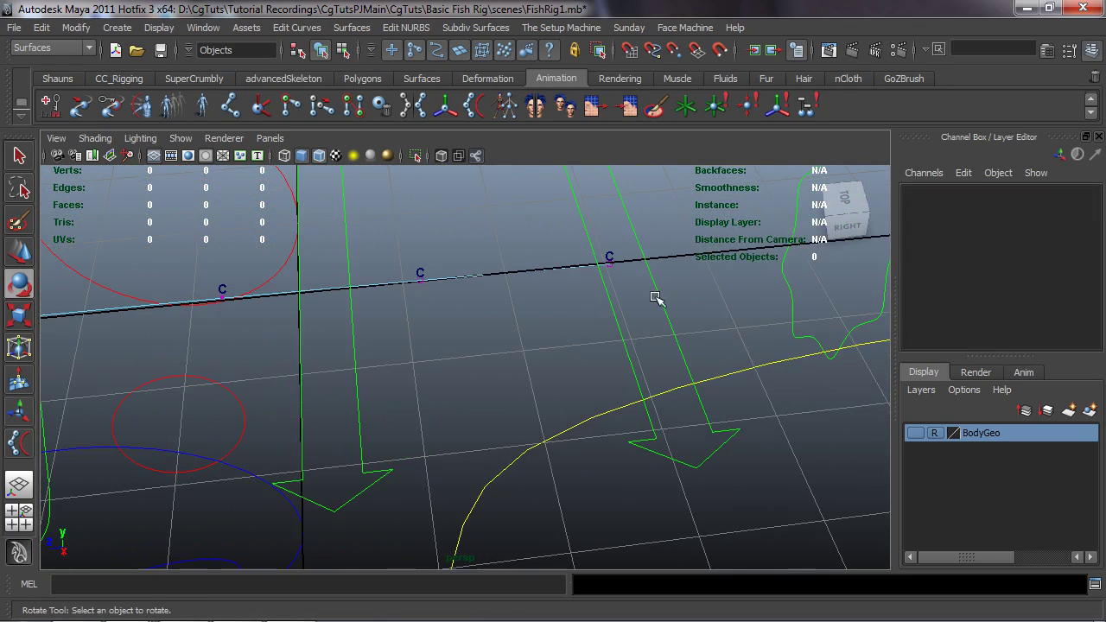
alt+middle_drag(505, 300, 458, 227)
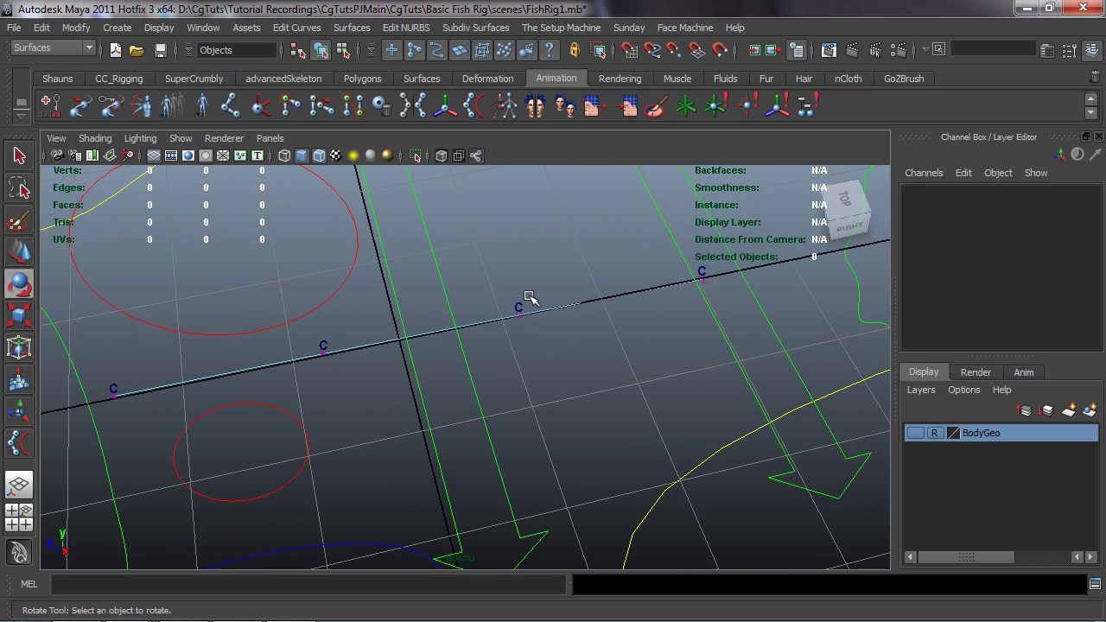
alt+drag(529, 297, 519, 334)
right_drag(503, 325, 543, 311)
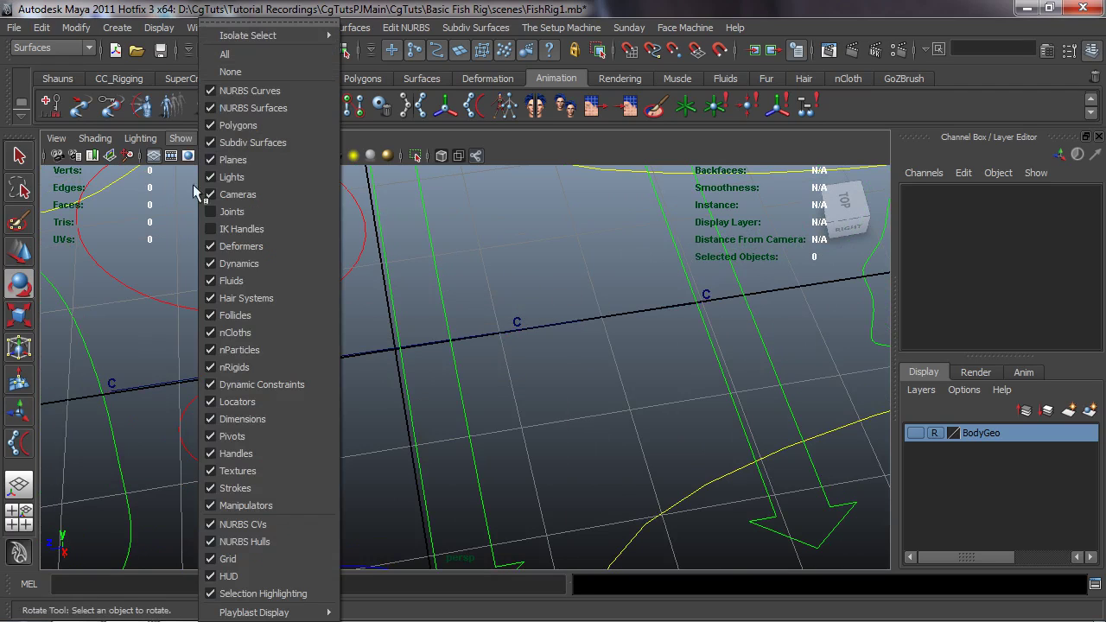
Step: Show the IK handles and joints again in the perspective view
click(220, 230)
click(177, 140)
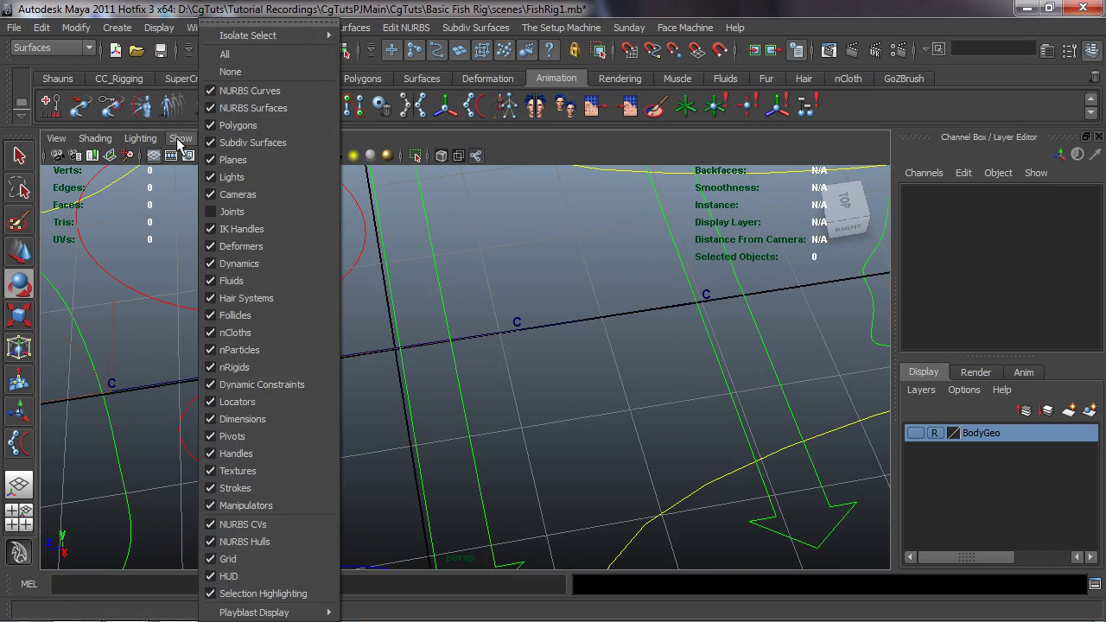
click(207, 212)
alt+drag(443, 339, 554, 324)
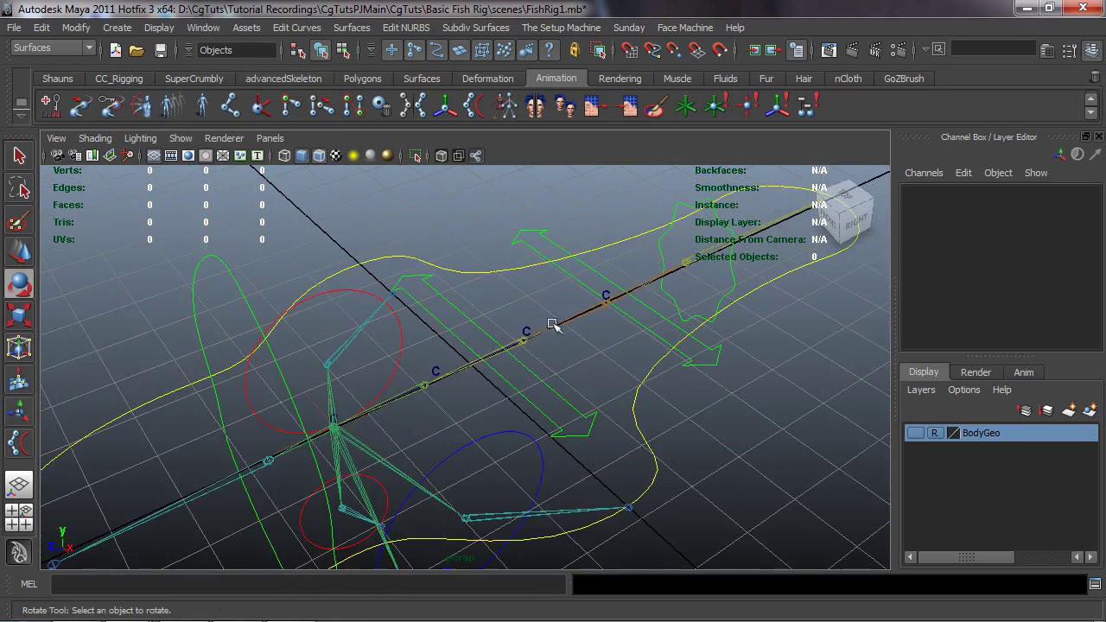
alt+drag(519, 358, 328, 366)
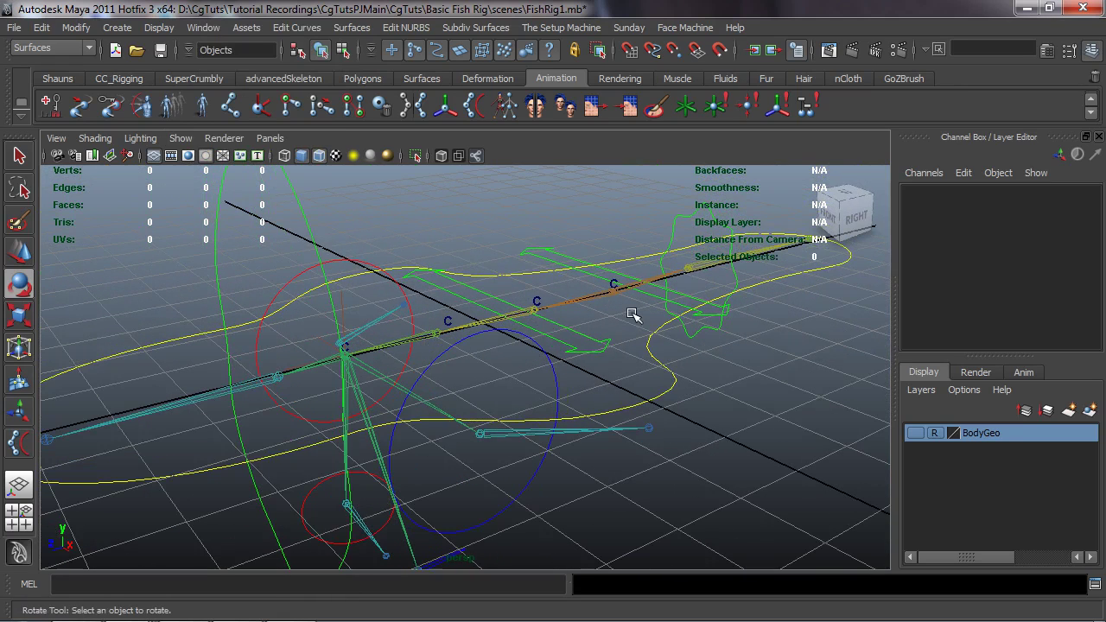
alt+drag(506, 320, 505, 334)
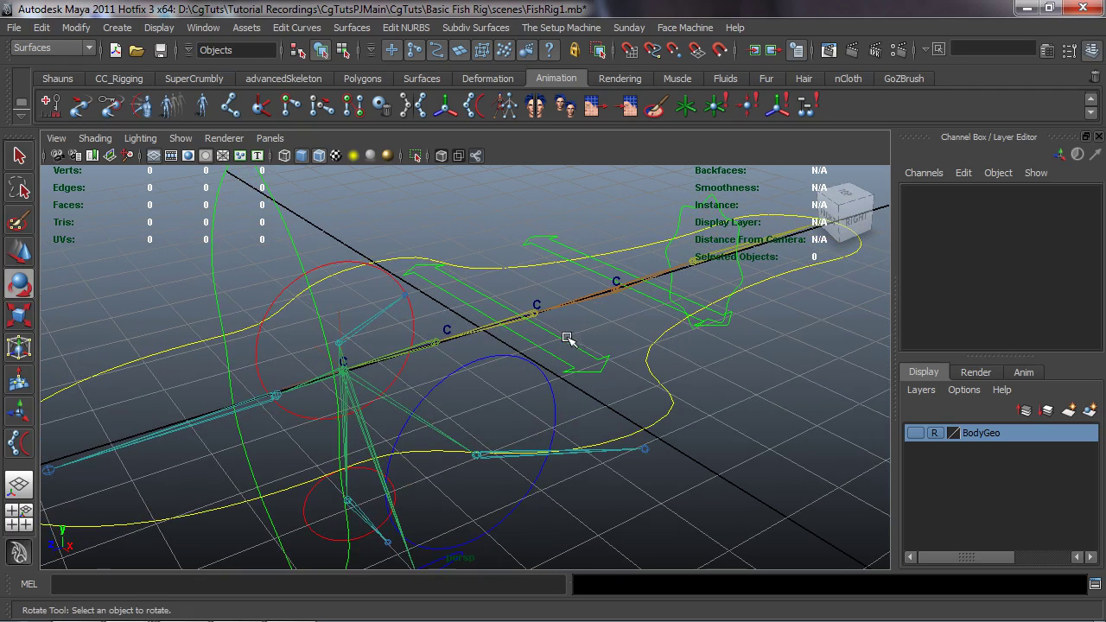
Step: Create an empty group and name it Clusters_Spline
key(ctrl+g)
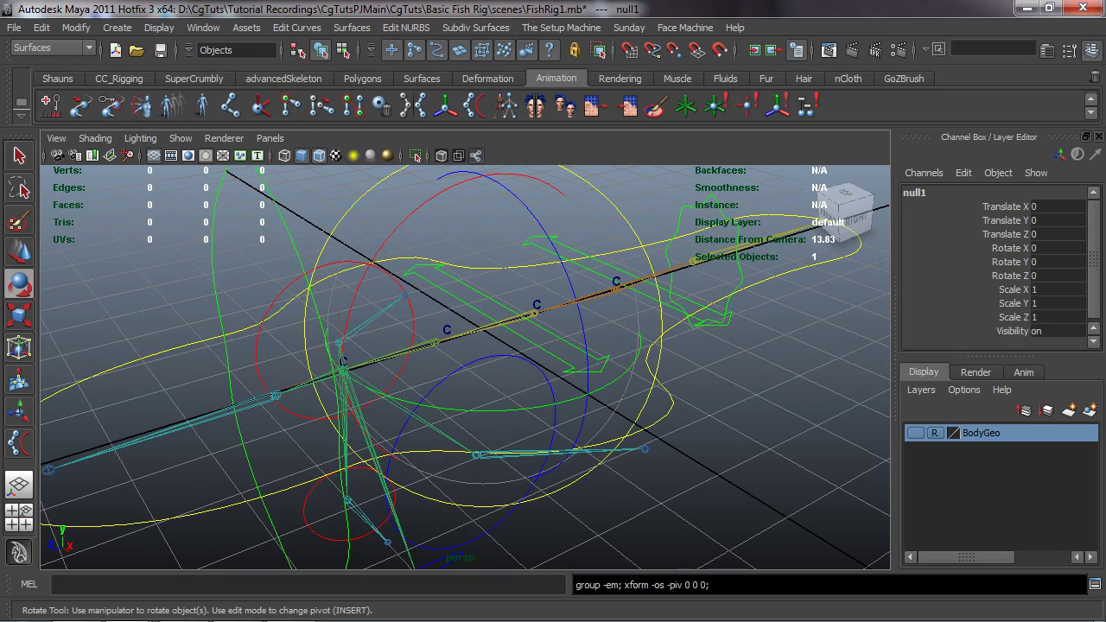
key(shift+o)
drag(572, 145, 154, 74)
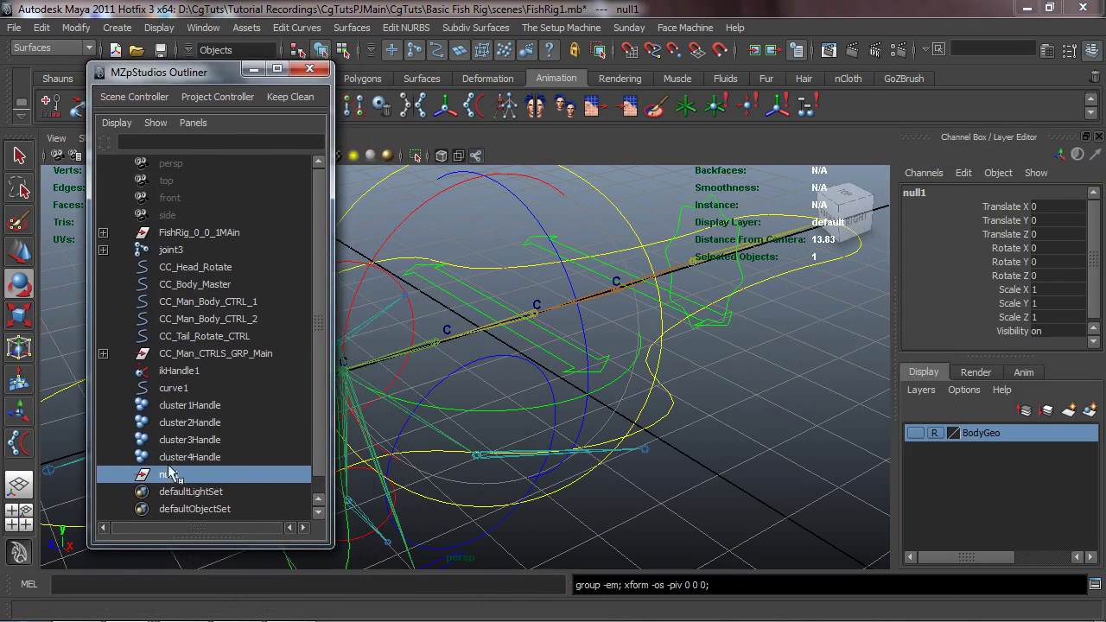
double_click(167, 477)
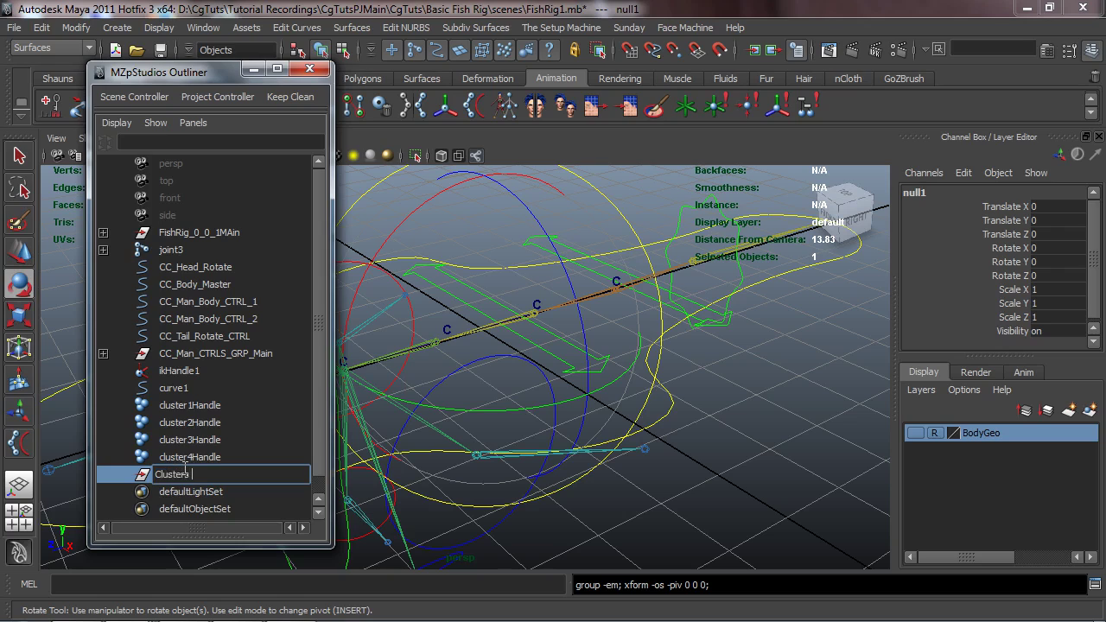
text(Clusters_Spline)
key(Return)
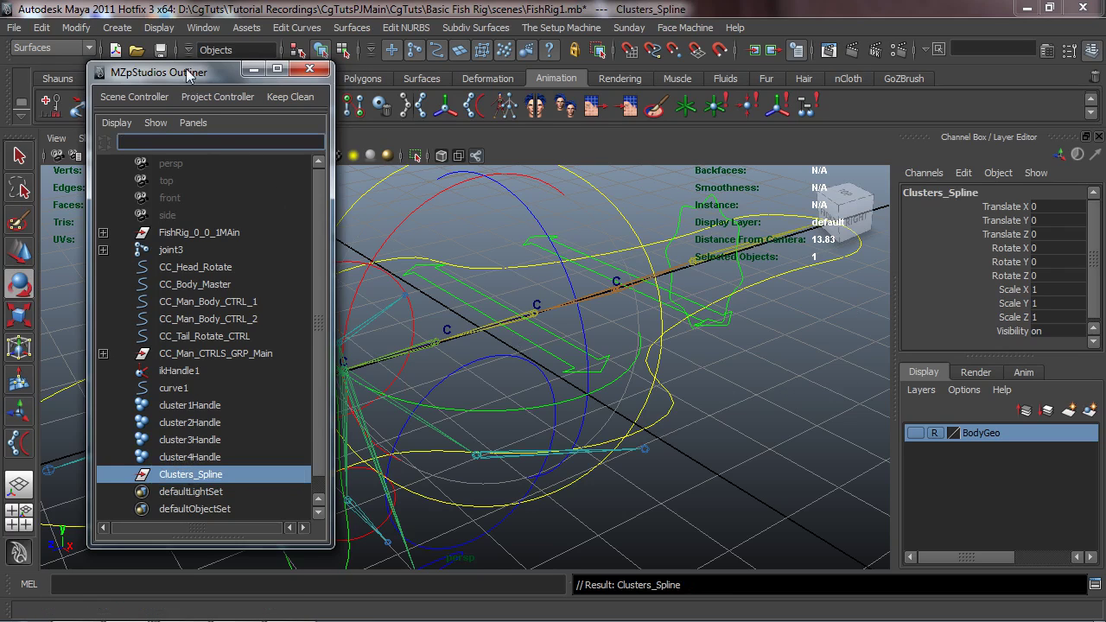
Step: Parent ikHandle1, curve1 and the four cluster handles under the Clusters_Spline group
drag(173, 71, 144, 129)
click(54, 78)
alt+drag(494, 348, 775, 343)
click(775, 343)
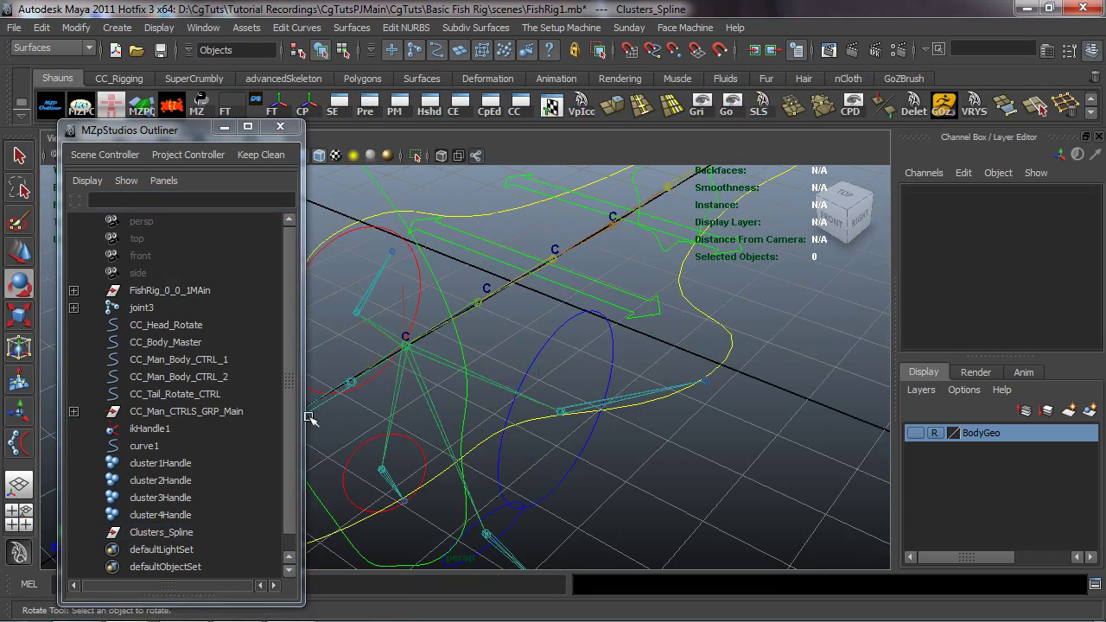
click(149, 446)
ctrl+click(154, 459)
ctrl+click(154, 466)
ctrl+click(157, 467)
ctrl+click(158, 476)
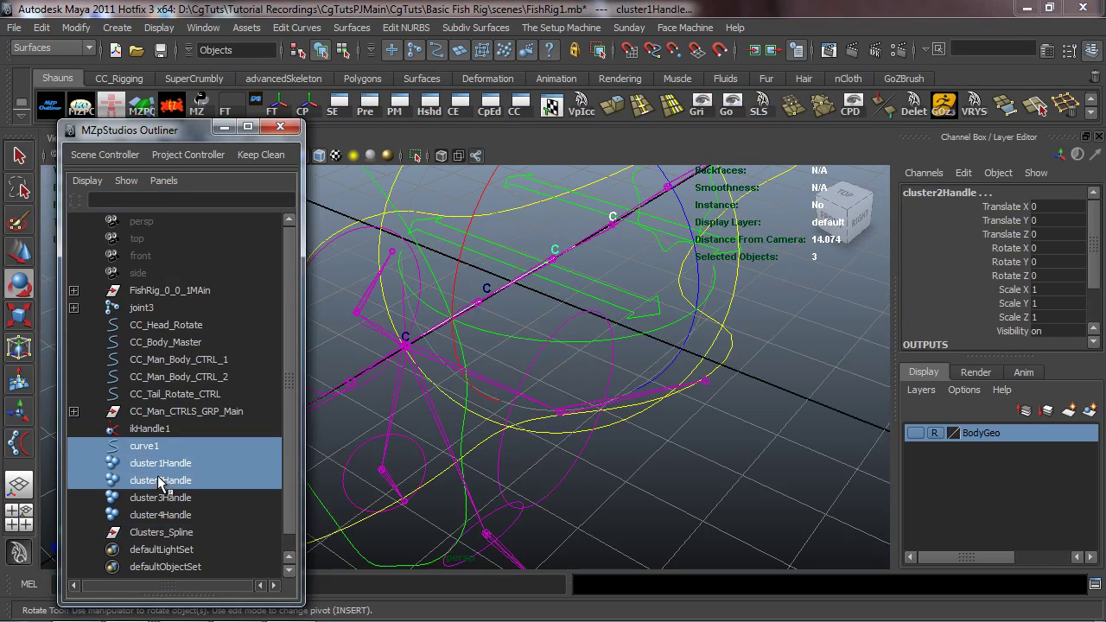
ctrl+click(157, 498)
ctrl+click(152, 515)
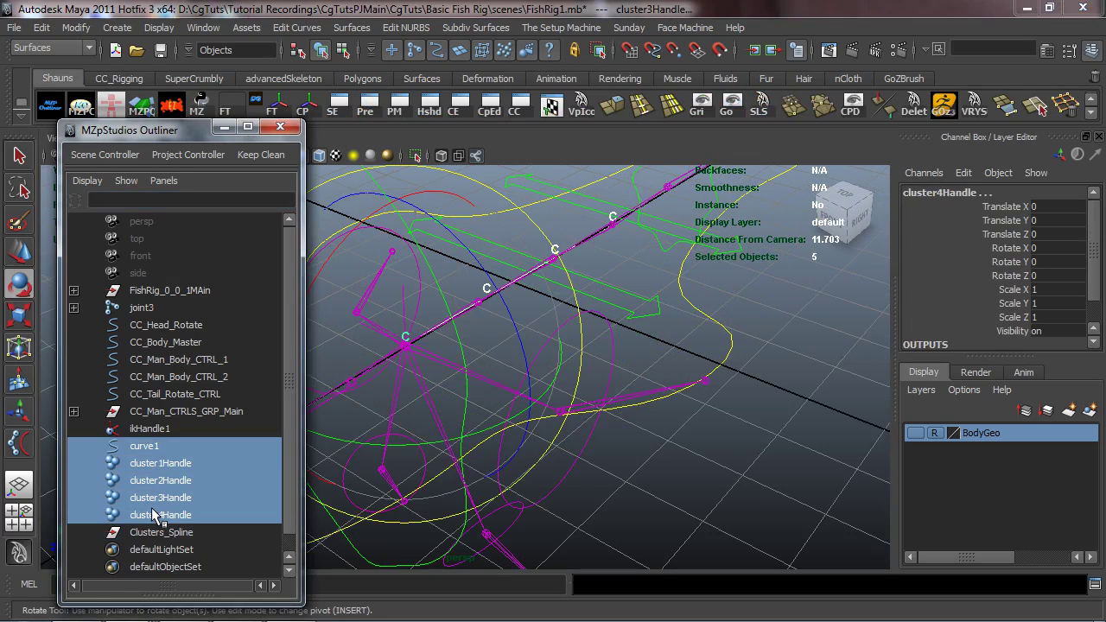
ctrl+click(149, 430)
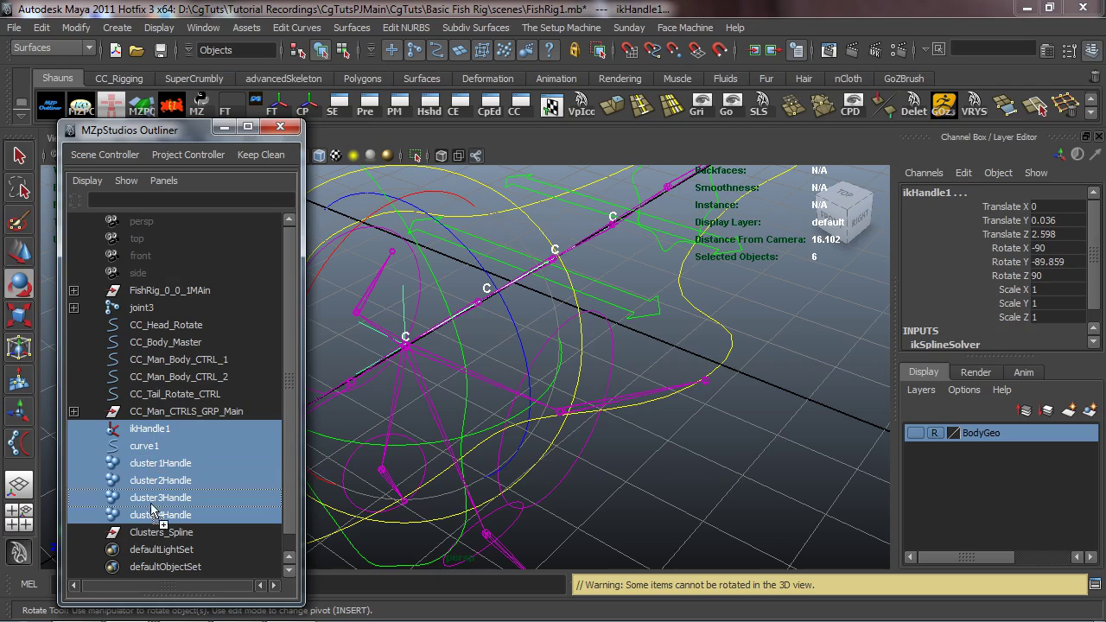
middle_drag(154, 536, 155, 538)
click(172, 431)
Step: Examine the CC_Man_Body_CTRL_1 control against the nearby spine clusters, and dismiss the antivirus notification
alt+drag(523, 458, 469, 392)
alt+drag(533, 267, 509, 309)
alt+drag(432, 382, 398, 393)
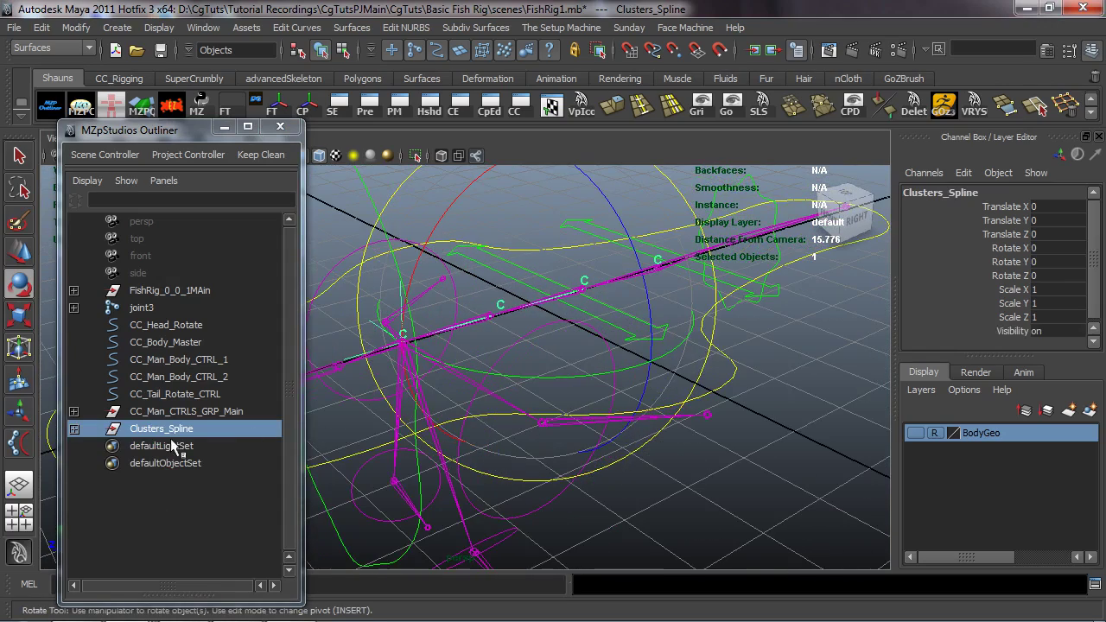
click(763, 470)
alt+drag(716, 424, 522, 403)
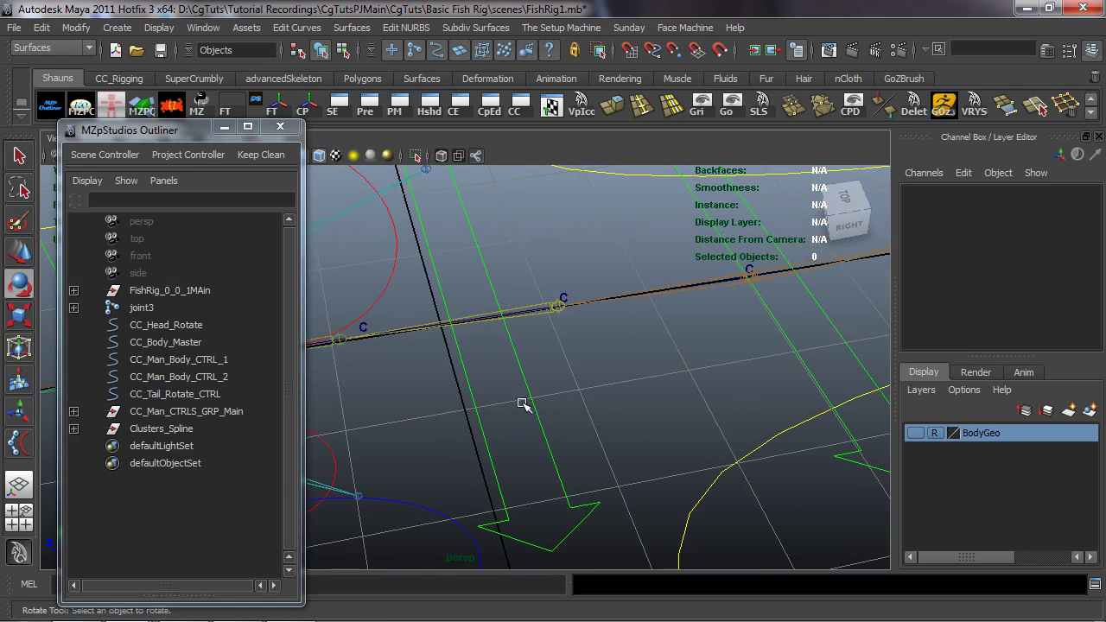
click(594, 393)
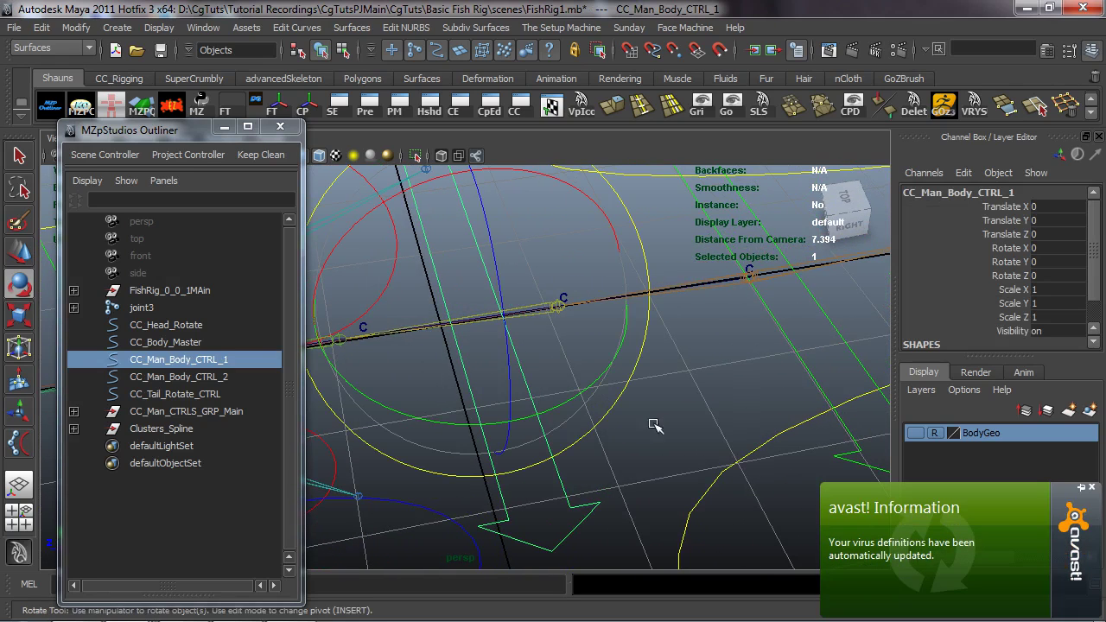
click(1093, 490)
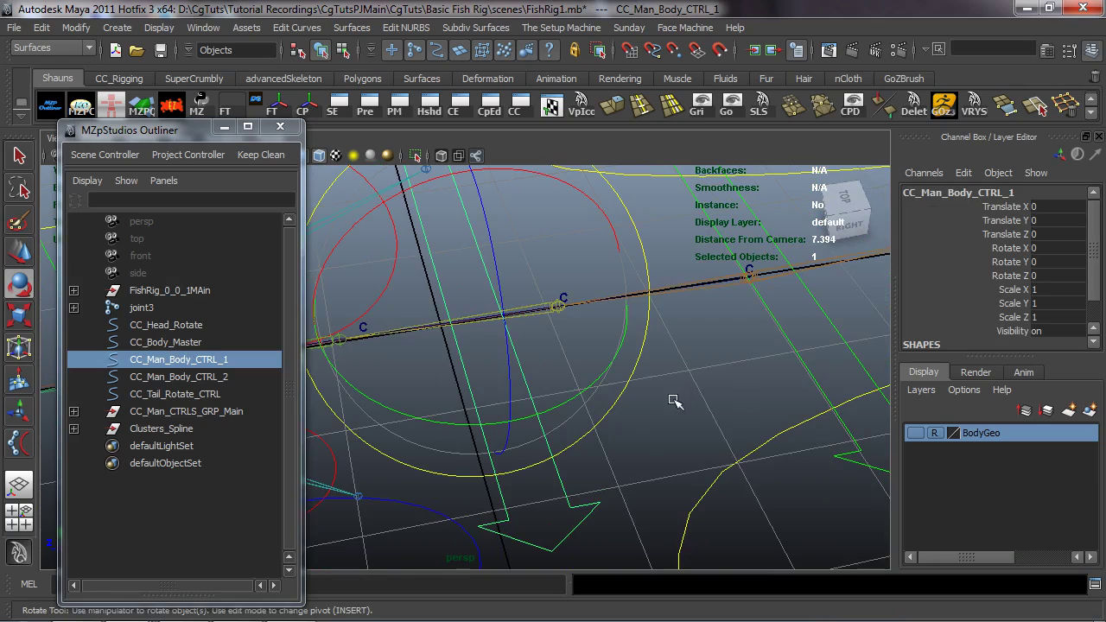
alt+drag(670, 397, 698, 397)
alt+middle_drag(699, 397, 698, 413)
click(698, 413)
alt+drag(697, 410, 676, 387)
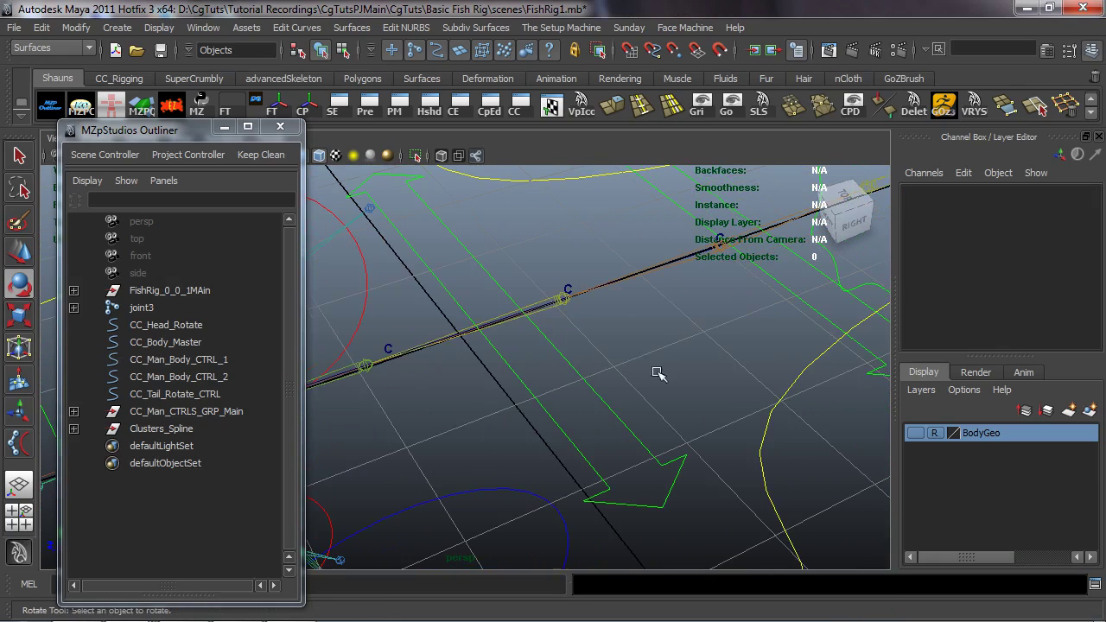
Step: Try moving cluster2Handle sideways along X to test the spine joints, and undo the move
click(575, 296)
key(w)
drag(627, 359, 494, 333)
key(ctrl+z)
key(ctrl+z)
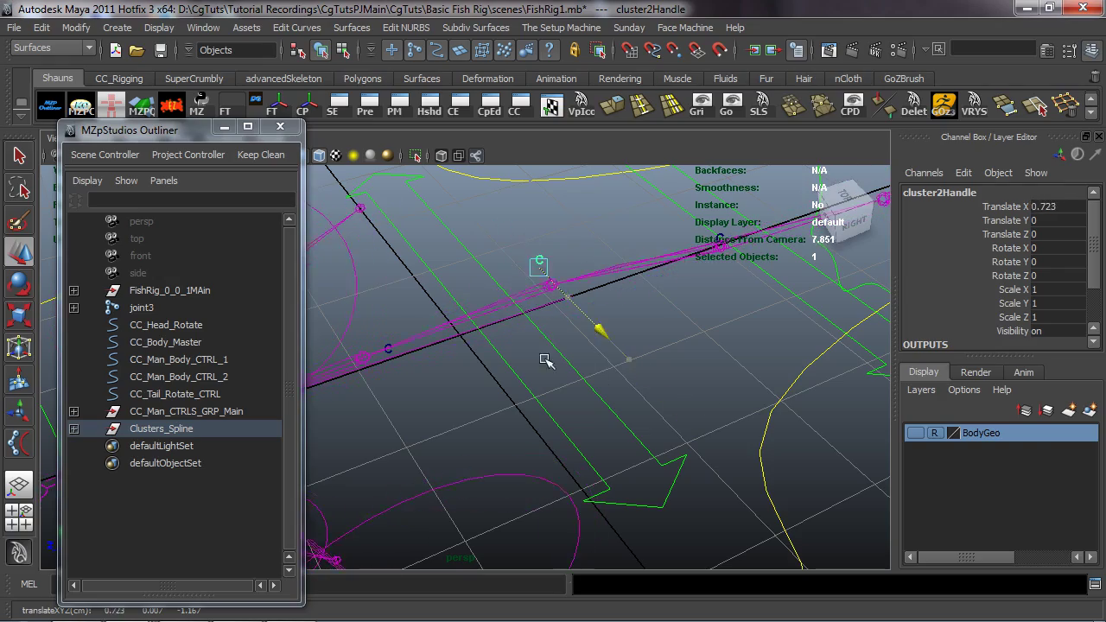
Step: Show the BodyGeo layer again and clear the selection
click(915, 433)
scroll(621, 325, down, 4)
alt+drag(660, 375, 595, 406)
scroll(562, 394, down, 4)
key(ctrl+z)
click(611, 373)
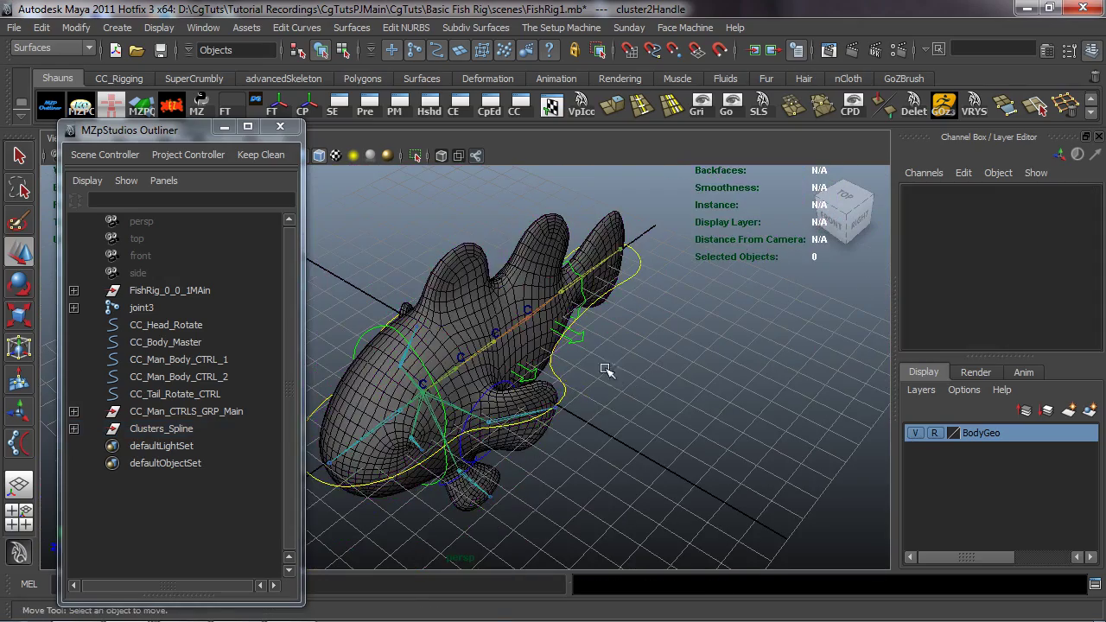
Step: Try moving cluster1Handle, the cluster nearest the tail, to test the body's bend, and undo the move
scroll(556, 361, up, 4)
alt+drag(556, 361, 530, 348)
click(520, 316)
drag(601, 373, 588, 398)
key(ctrl+z)
click(611, 440)
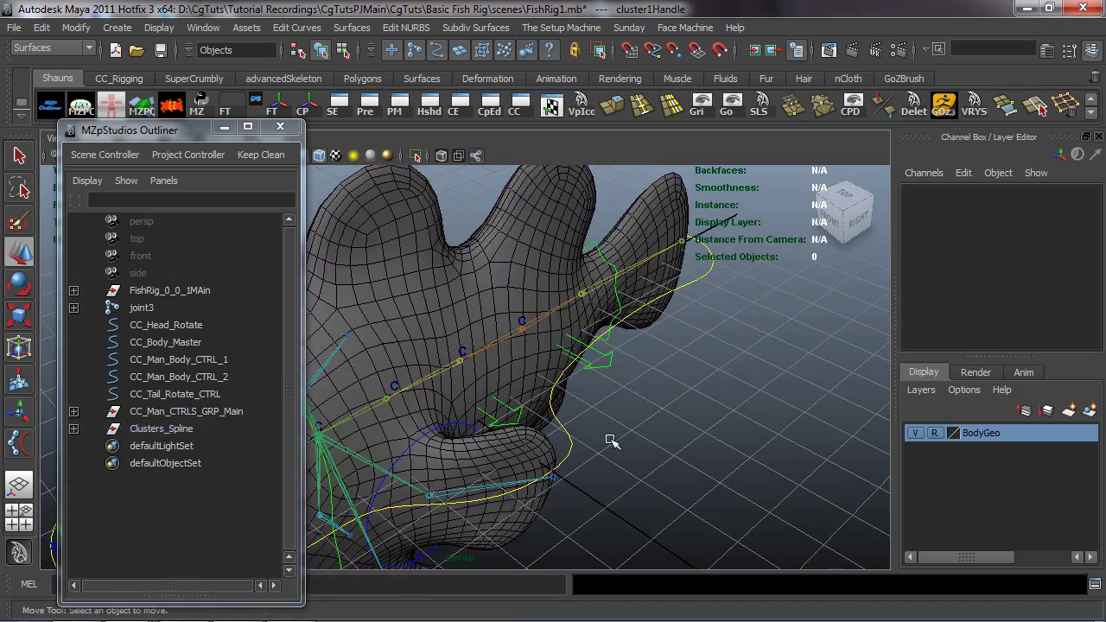
Step: Try moving cluster3Handle sideways along X to test the body's bend, and undo the move
alt+drag(611, 440, 576, 441)
alt+middle_drag(442, 401, 544, 378)
click(501, 359)
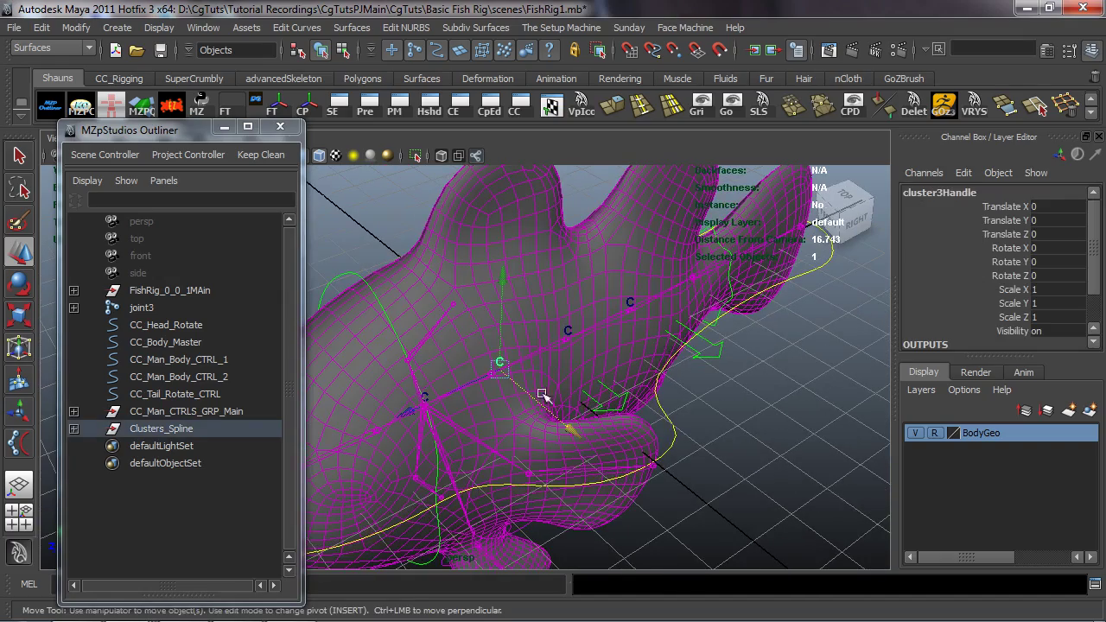
drag(493, 363, 584, 435)
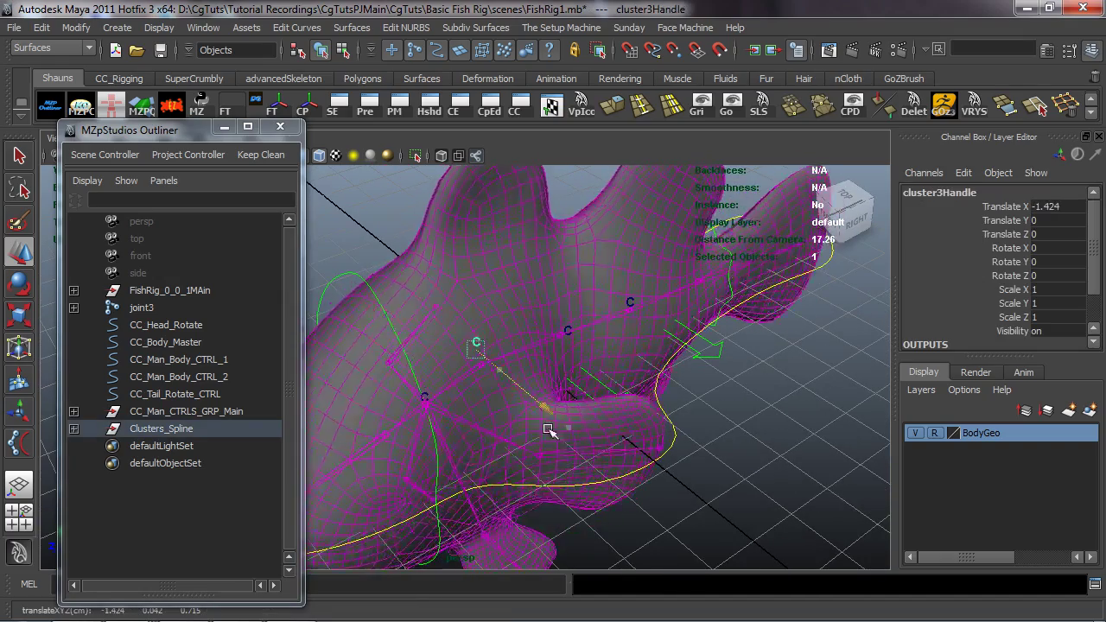
key(ctrl+z)
alt+drag(723, 423, 726, 433)
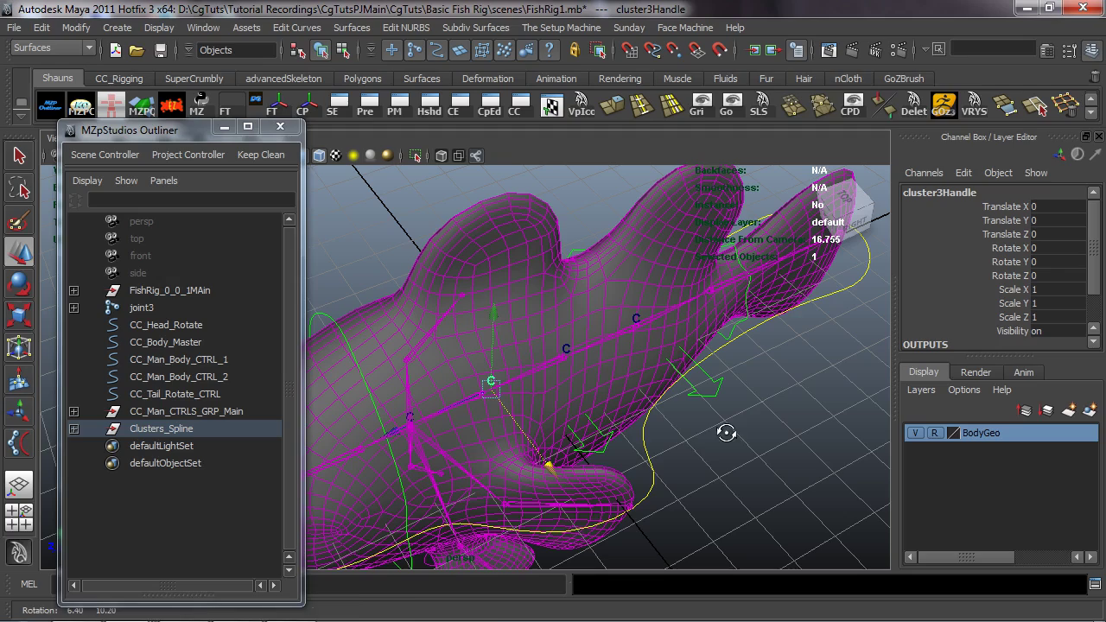
Step: Try moving cluster2Handle along X together with the CC_Man_Body_CTRL_1 control, and undo the move
click(603, 449)
alt+drag(604, 439, 537, 404)
shift+click(564, 338)
key(ctrl+z)
key(ctrl+z)
key(ctrl+z)
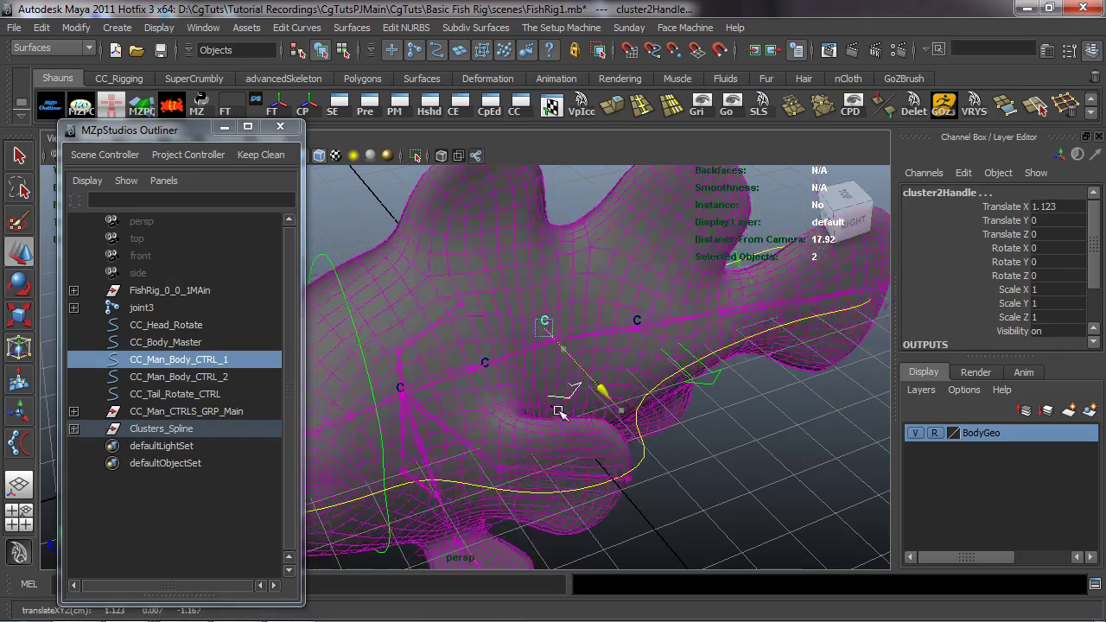
click(482, 357)
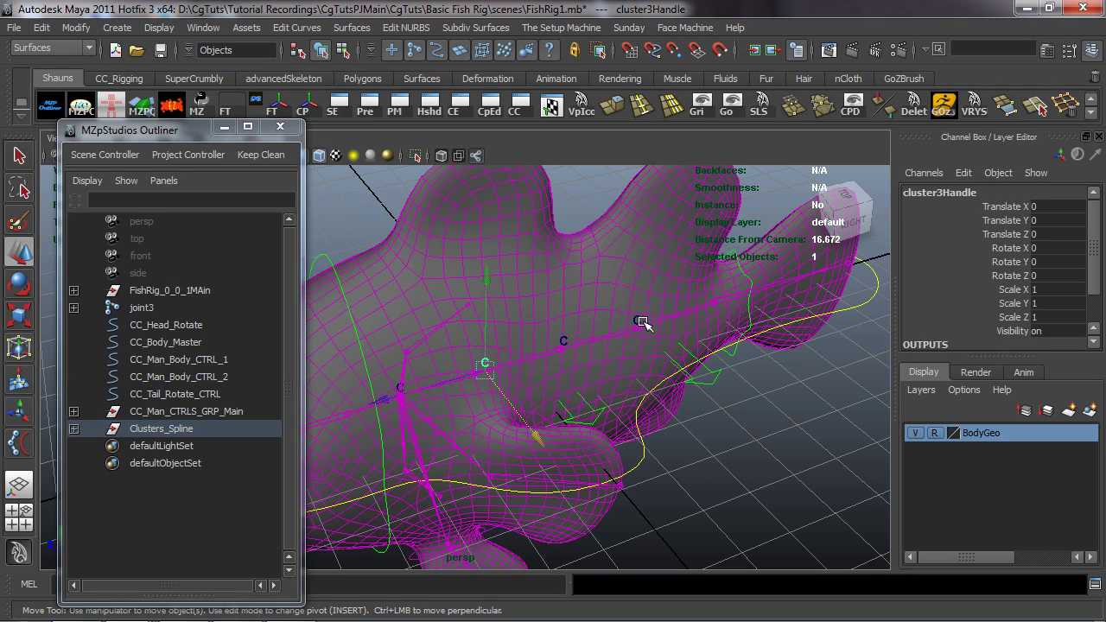
alt+drag(593, 325, 741, 407)
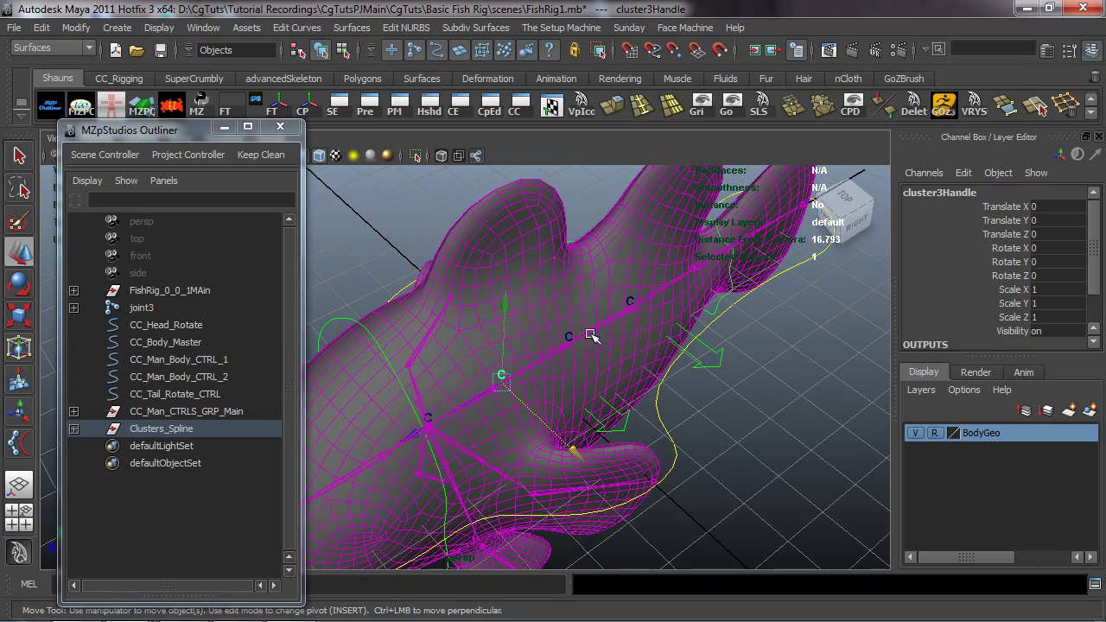
click(497, 409)
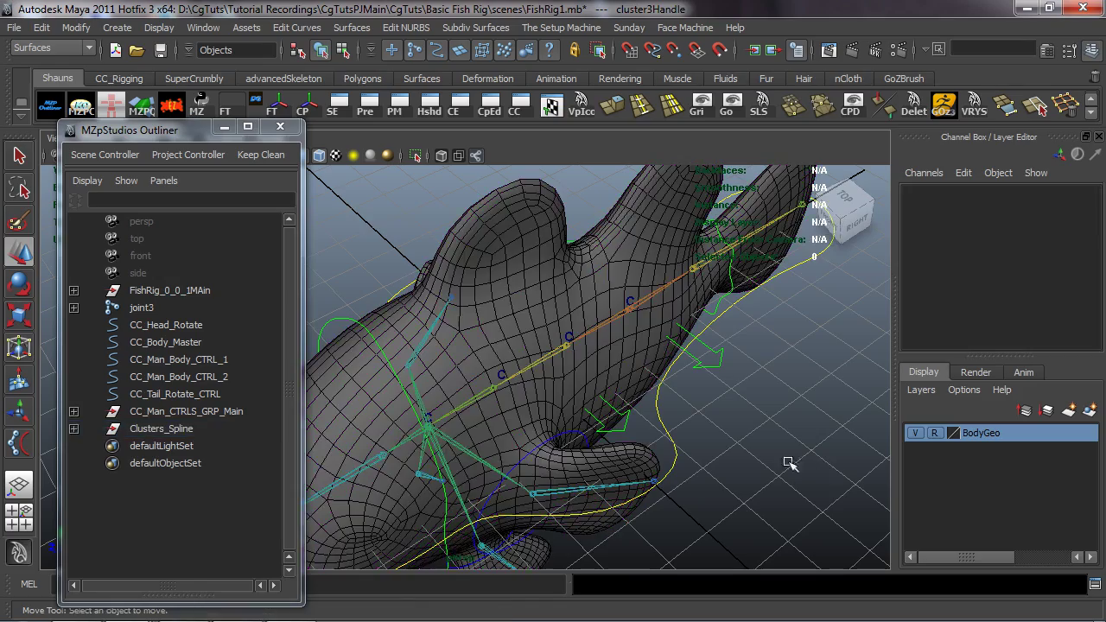
Step: Try moving cluster4Handle, the cluster nearest the head, along X to test the body's bend, and undo the move
alt+drag(498, 410, 475, 367)
scroll(534, 397, up, 4)
click(501, 326)
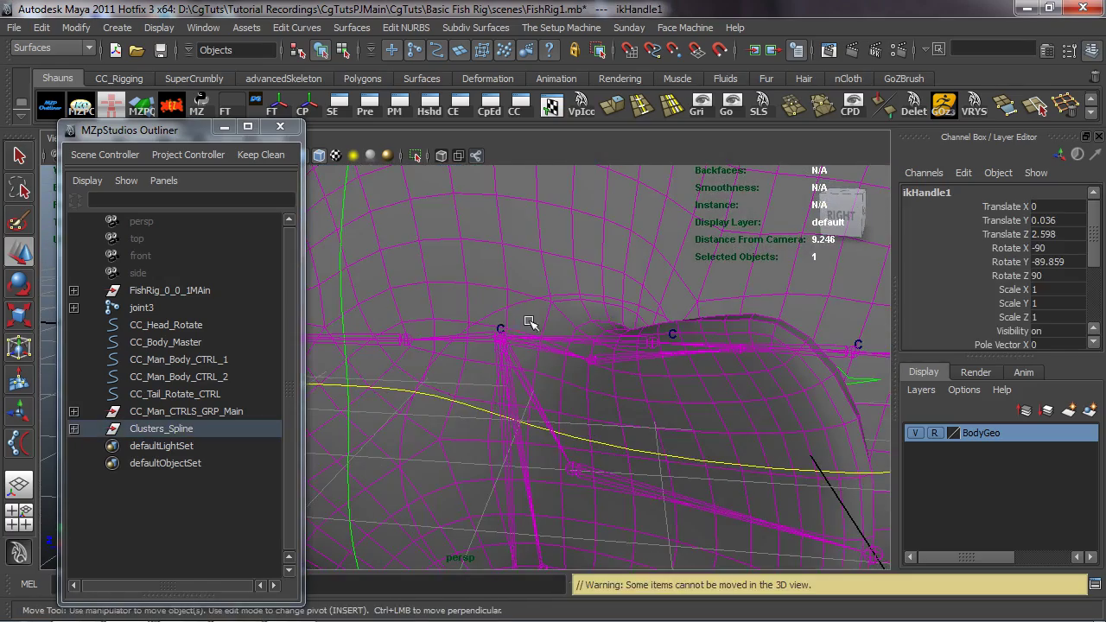
drag(507, 320, 514, 320)
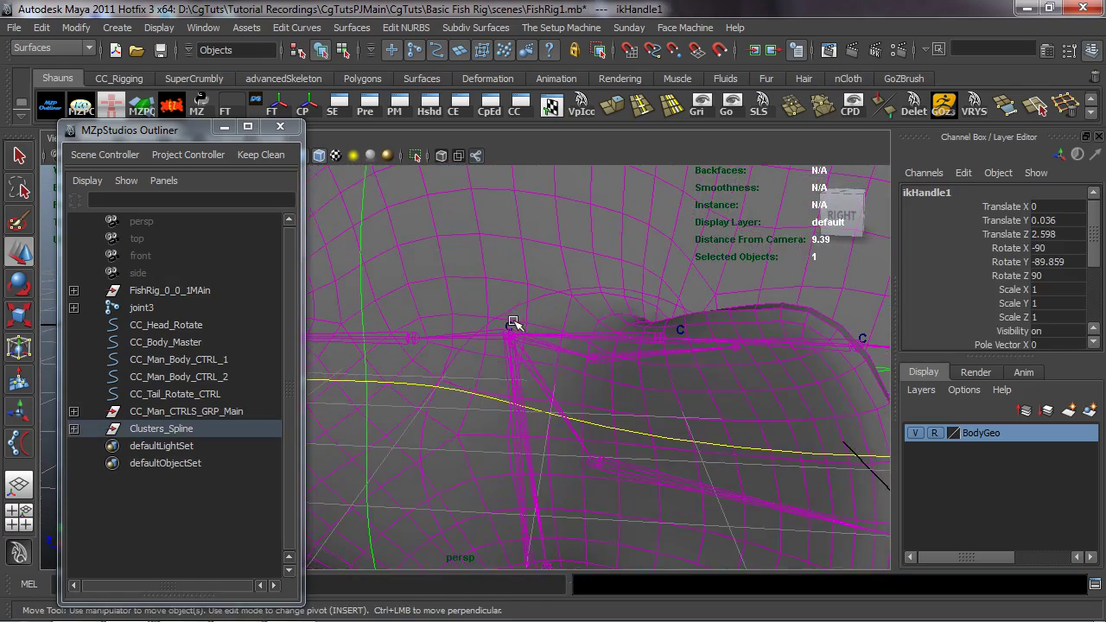
click(73, 428)
click(150, 481)
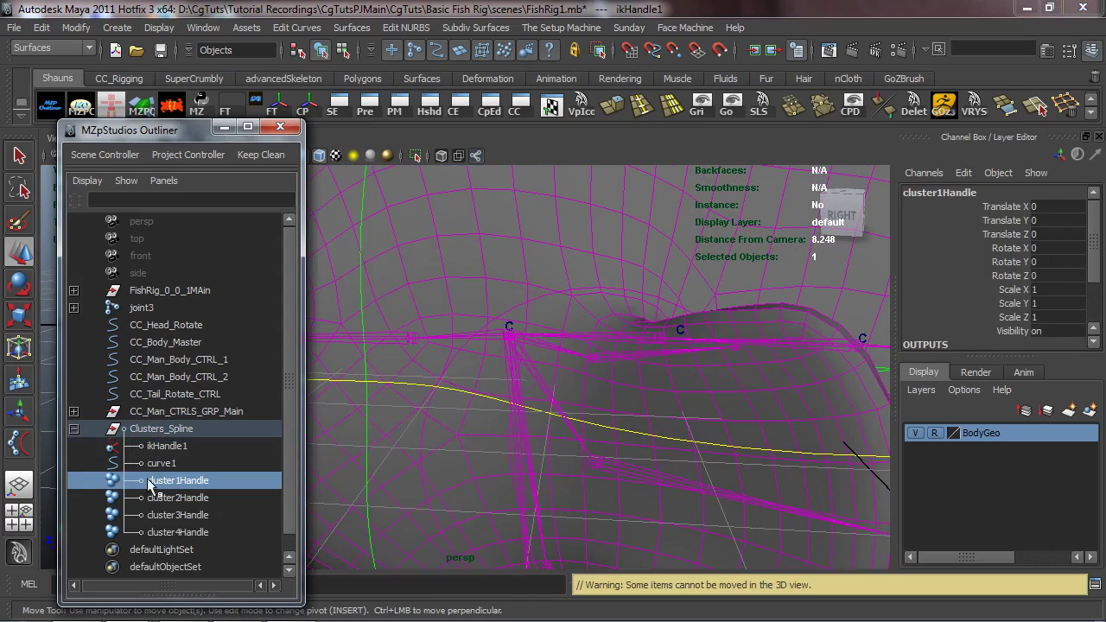
click(170, 532)
alt+drag(395, 459, 620, 463)
key(ctrl+z)
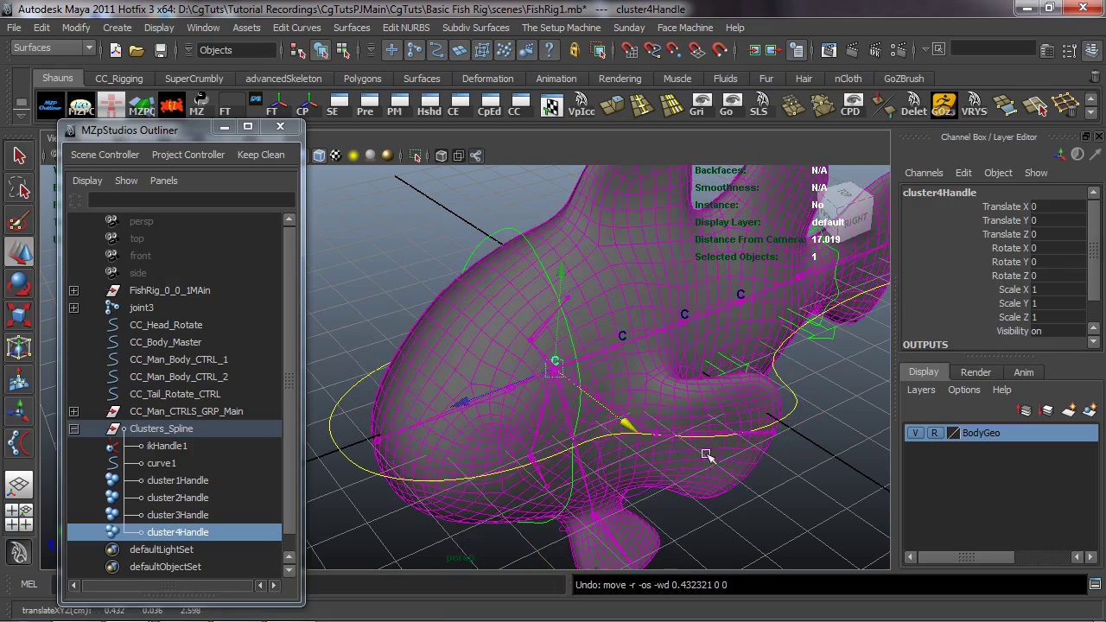
Step: Try moving cluster1Handle from the Clusters_Spline group, undo the move, and clear the selection
click(213, 481)
mouse_move(832, 350)
mouse_down()
mouse_move(802, 346)
mouse_move(843, 380)
mouse_move(812, 358)
mouse_up()
key(ctrl+z)
alt+drag(816, 446, 618, 398)
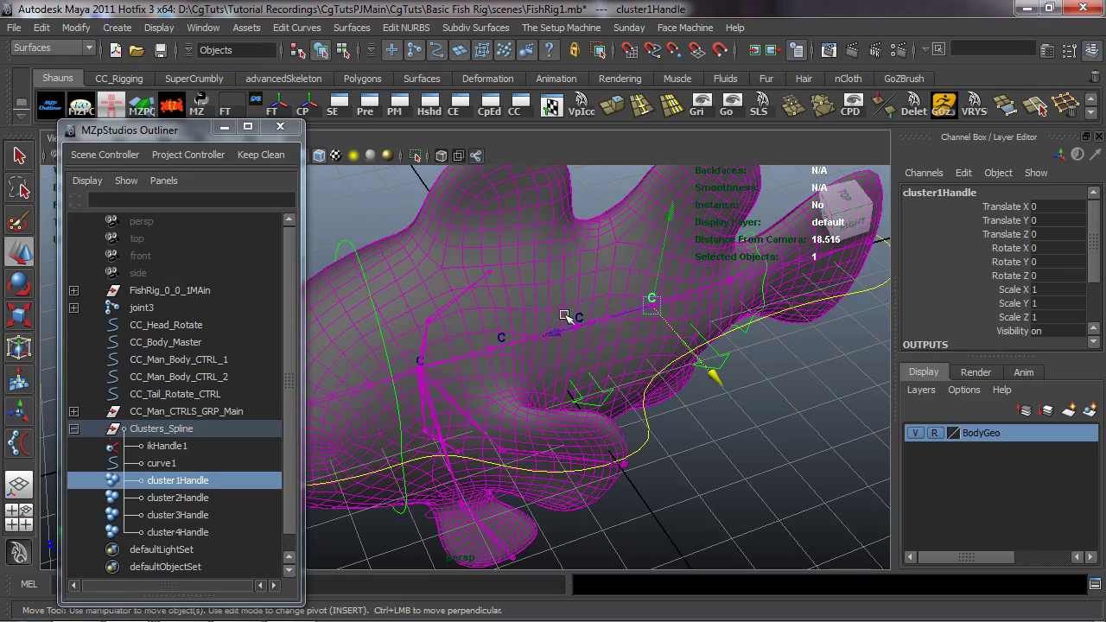
alt+drag(551, 351, 642, 433)
click(721, 410)
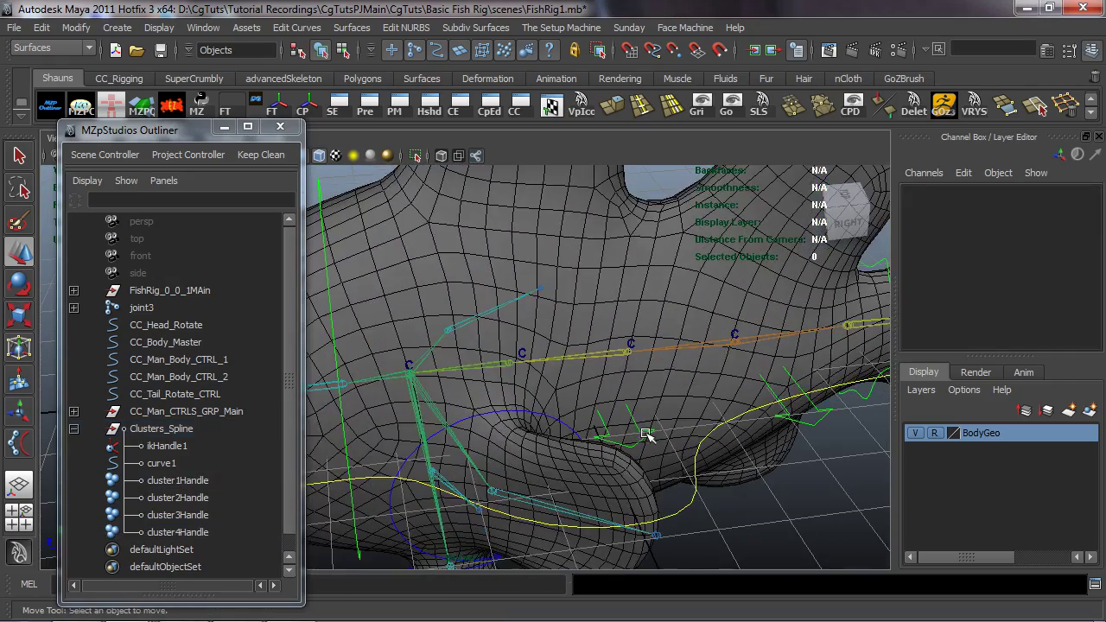
Step: Parent-constrain cluster3Handle to the CC_Man_Body_CTRL_1 control
click(646, 435)
key(f)
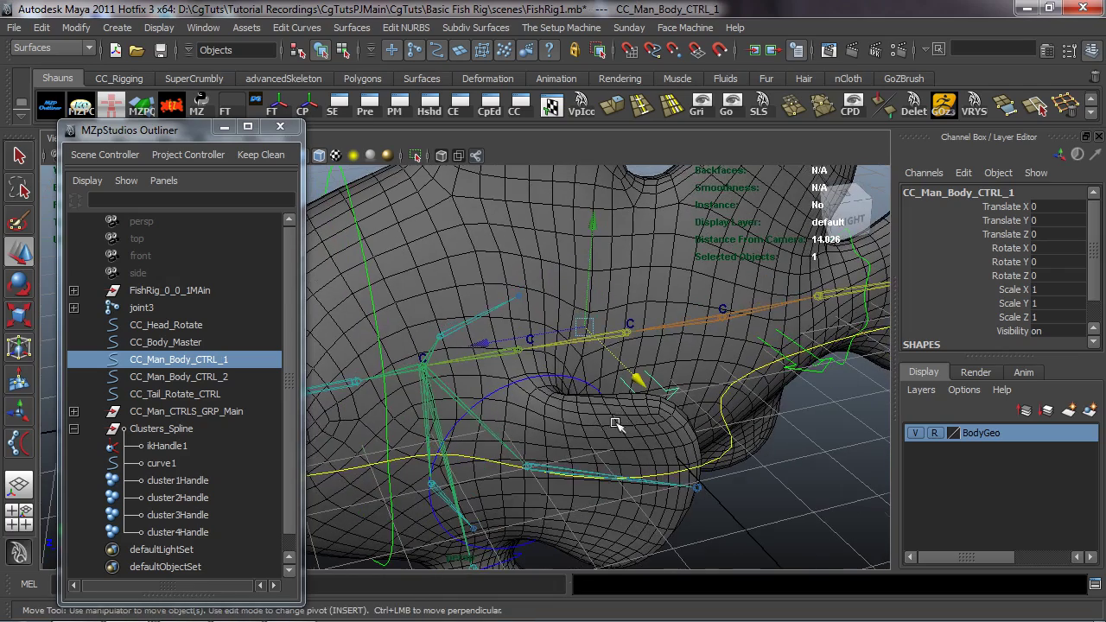
ctrl+click(189, 495)
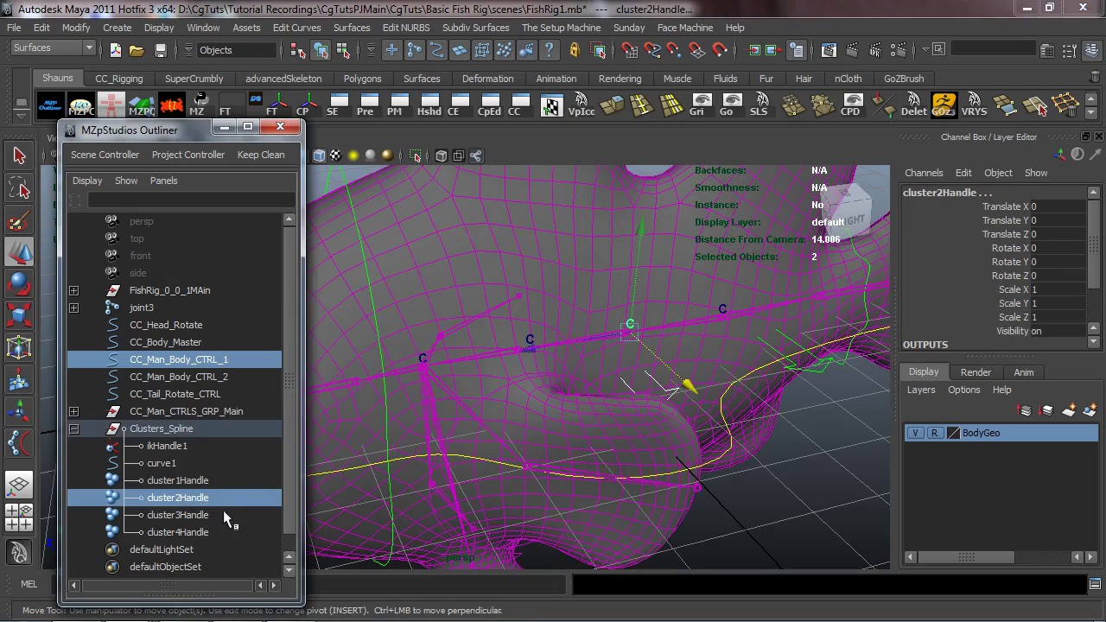
key(ctrl+z)
ctrl+click(184, 509)
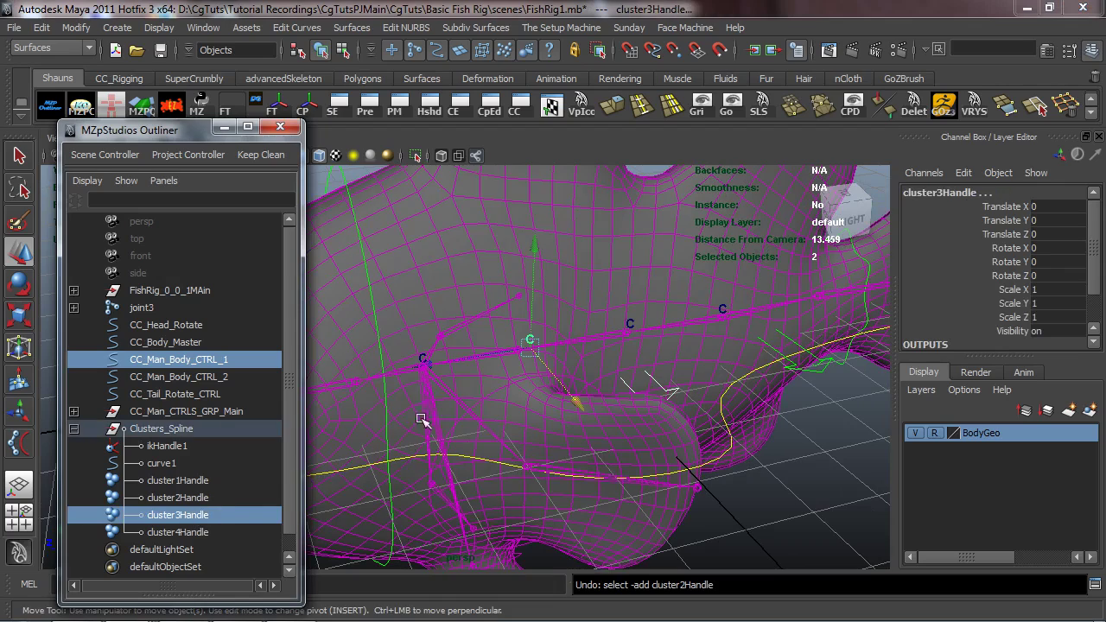
key(f)
key(F2)
click(661, 30)
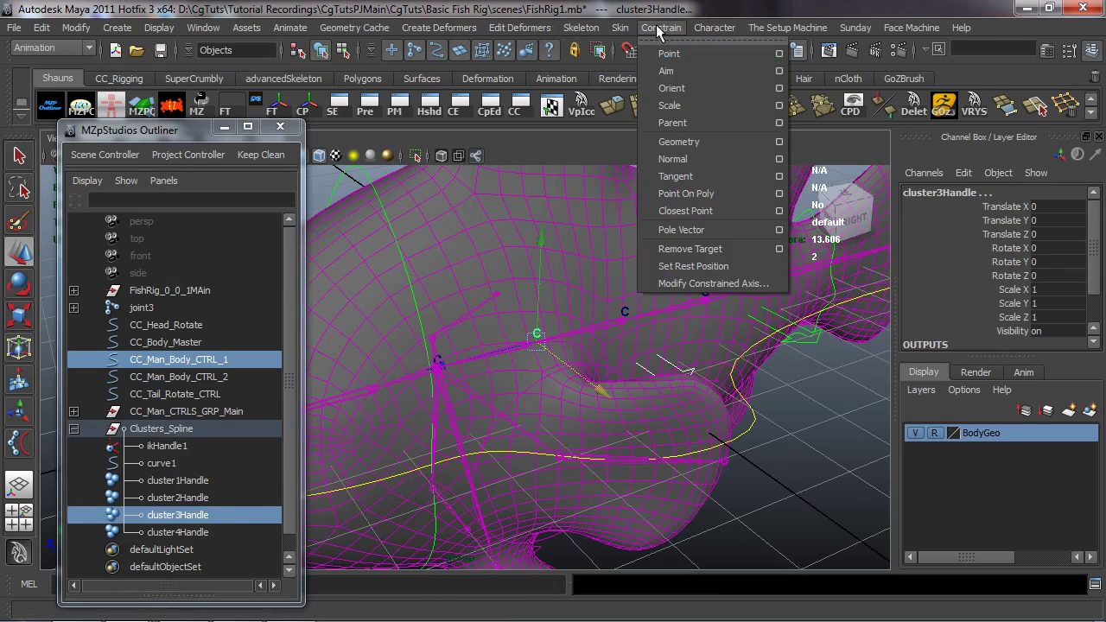
click(674, 122)
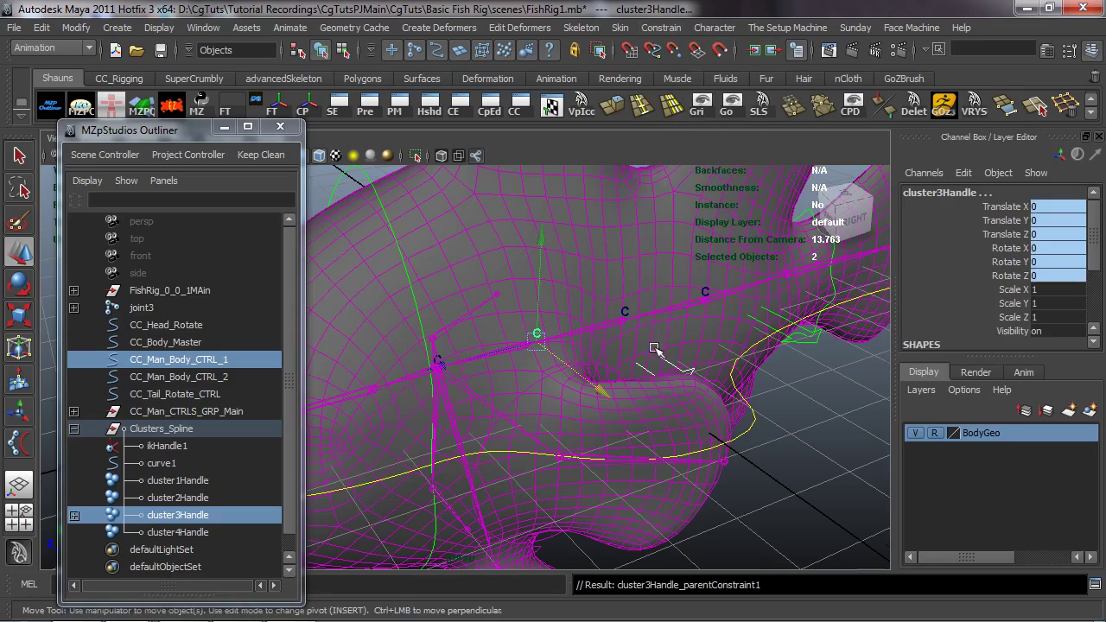
Step: Try moving CC_Man_Body_CTRL_1 along X to test its constraint on the cluster, and undo the move
alt+drag(743, 406, 822, 432)
click(821, 432)
click(706, 369)
alt+drag(711, 379, 709, 353)
key(ctrl+z)
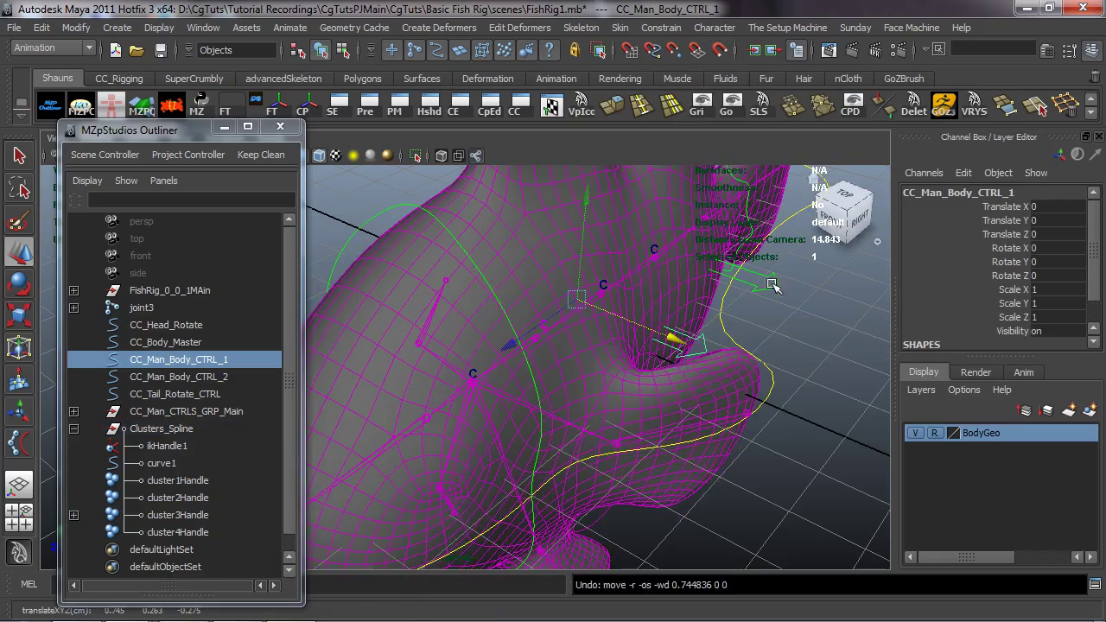
Step: Parent-constrain cluster2Handle to the CC_Man_Body_CTRL_2 control and clear the selection
click(774, 288)
alt+drag(809, 309, 718, 319)
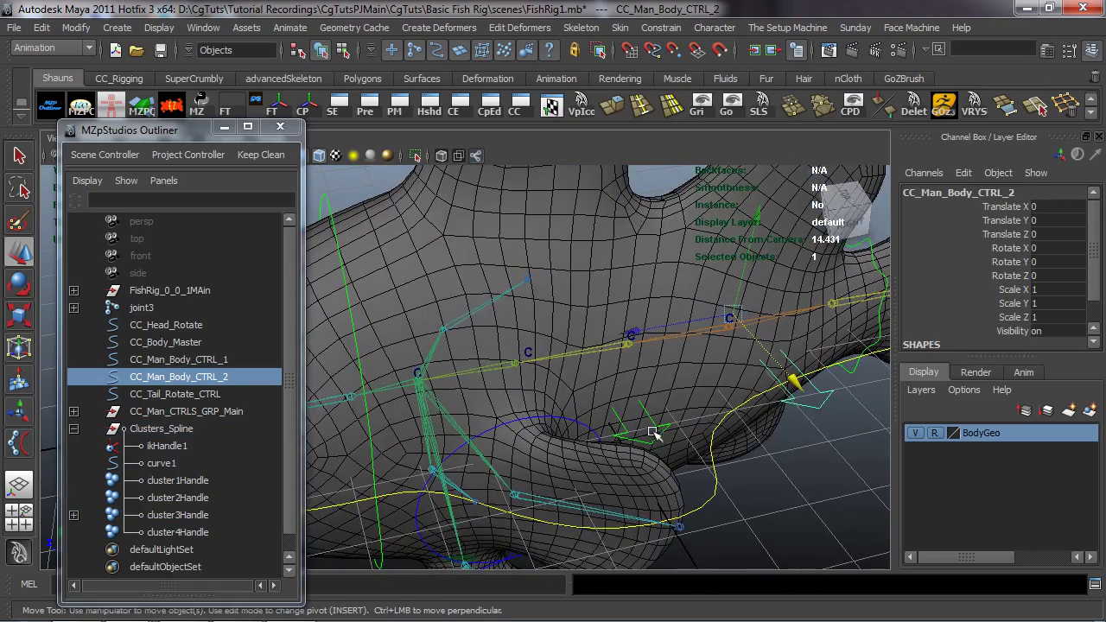
click(659, 435)
alt+drag(661, 435, 687, 432)
click(815, 397)
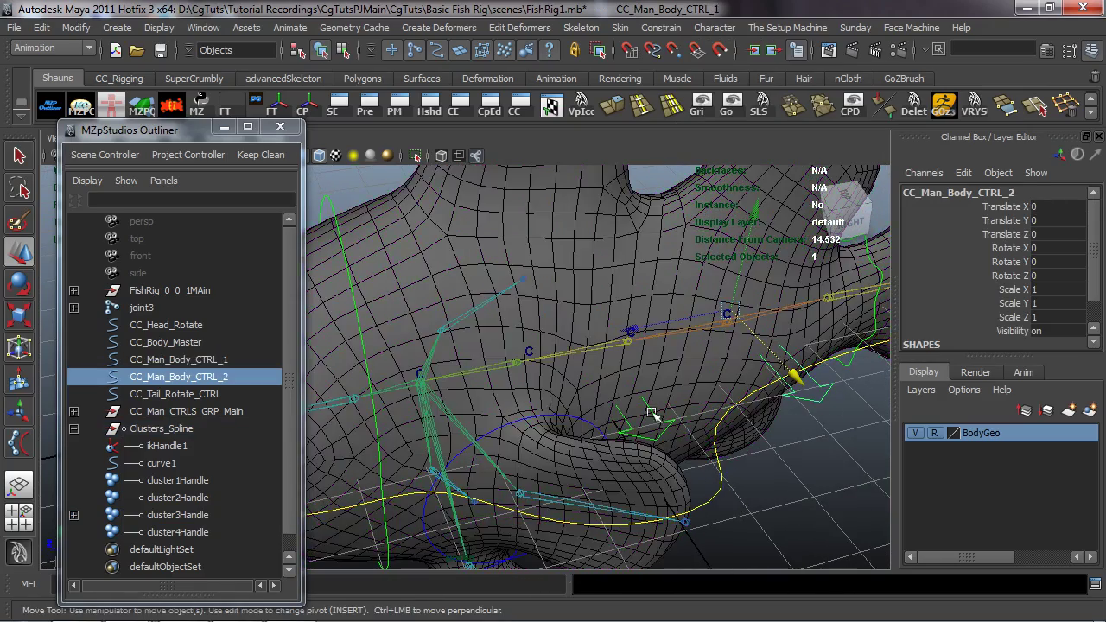
alt+right_drag(662, 415, 851, 373)
alt+middle_drag(852, 373, 596, 389)
alt+drag(596, 389, 548, 316)
alt+middle_drag(548, 316, 550, 372)
scroll(549, 371, up, 4)
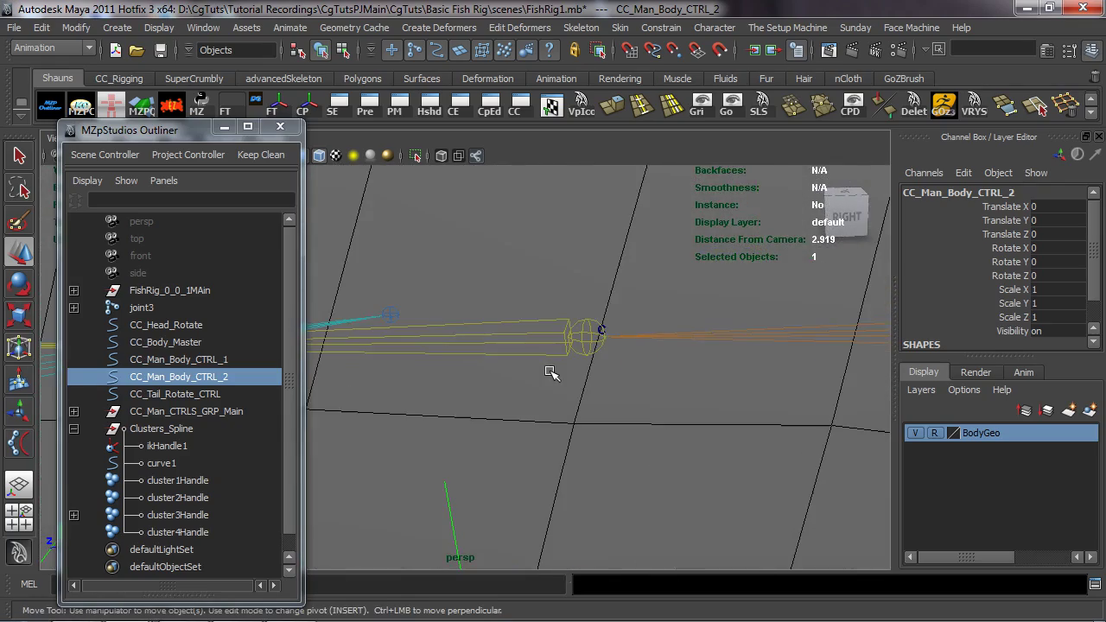
alt+drag(583, 360, 570, 370)
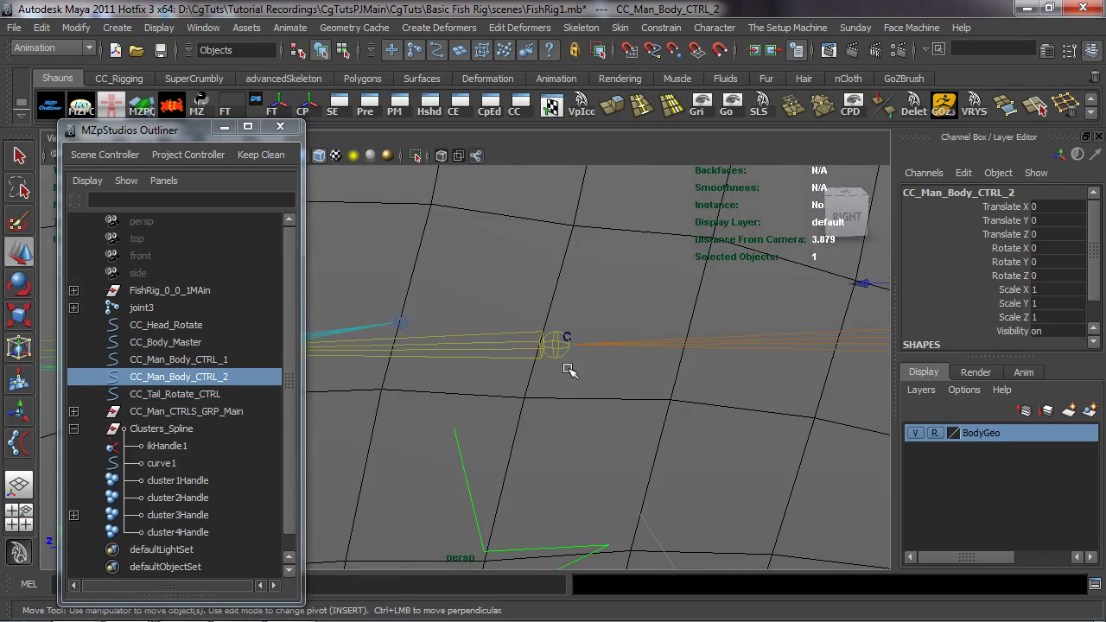
ctrl+click(177, 498)
alt+drag(507, 395, 593, 432)
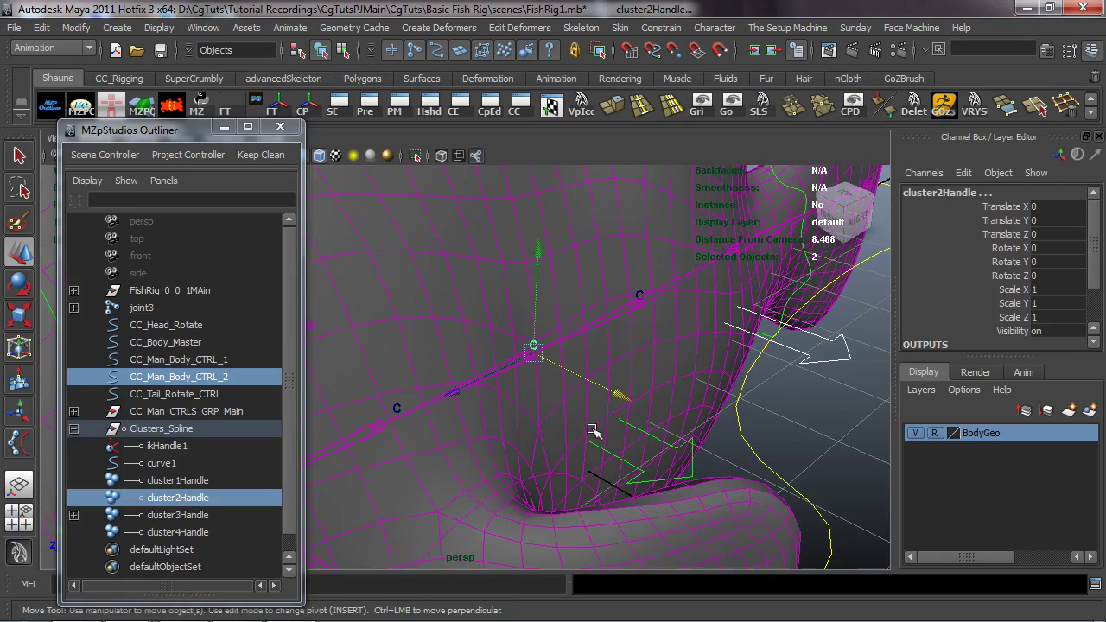
key(g)
click(834, 423)
Step: Try moving CC_Man_Body_CTRL_2 and CC_Man_Body_CTRL_1 in turn to test the body's bend, undoing each move
scroll(694, 396, down, 4)
alt+drag(694, 396, 696, 409)
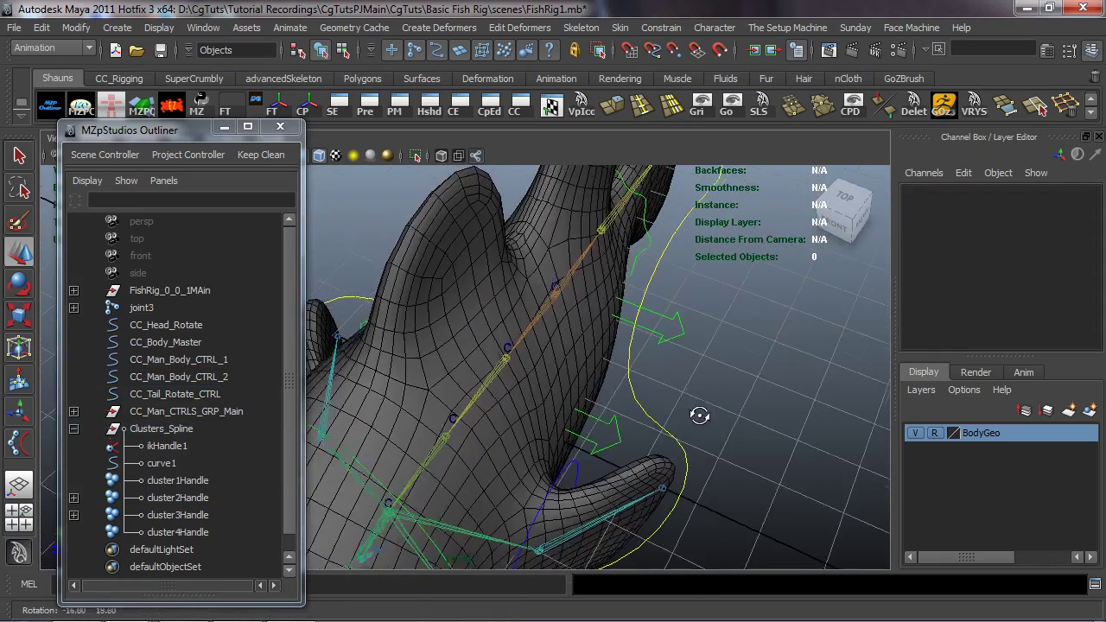
click(681, 331)
alt+drag(683, 369, 611, 361)
key(ctrl+z)
click(604, 416)
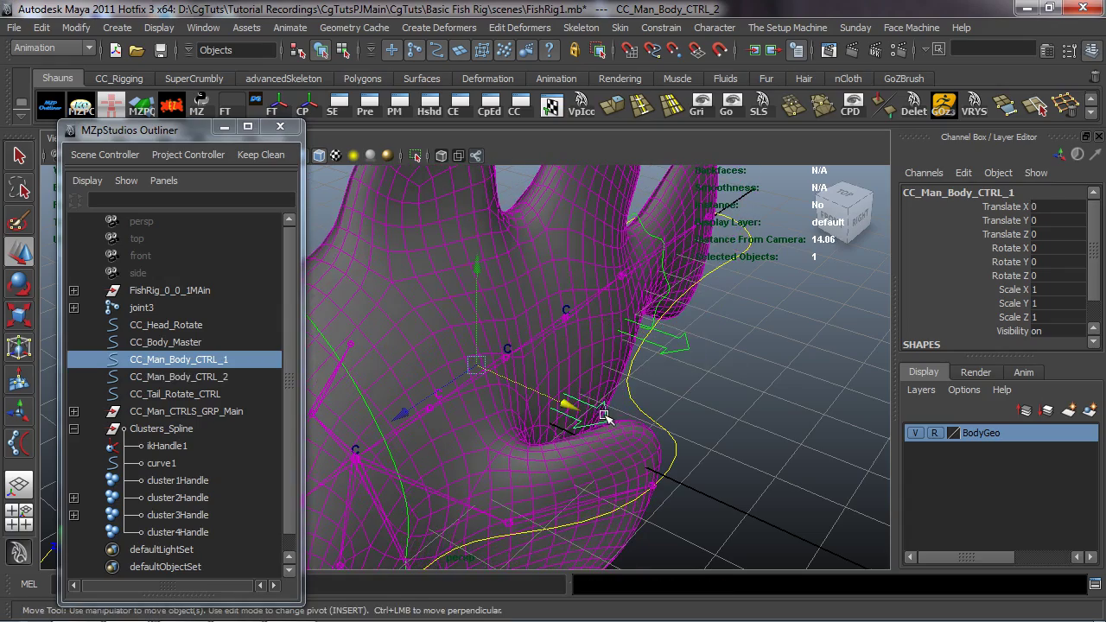
drag(576, 413, 540, 406)
key(ctrl+z)
alt+right_drag(635, 424, 557, 400)
alt+drag(616, 371, 553, 375)
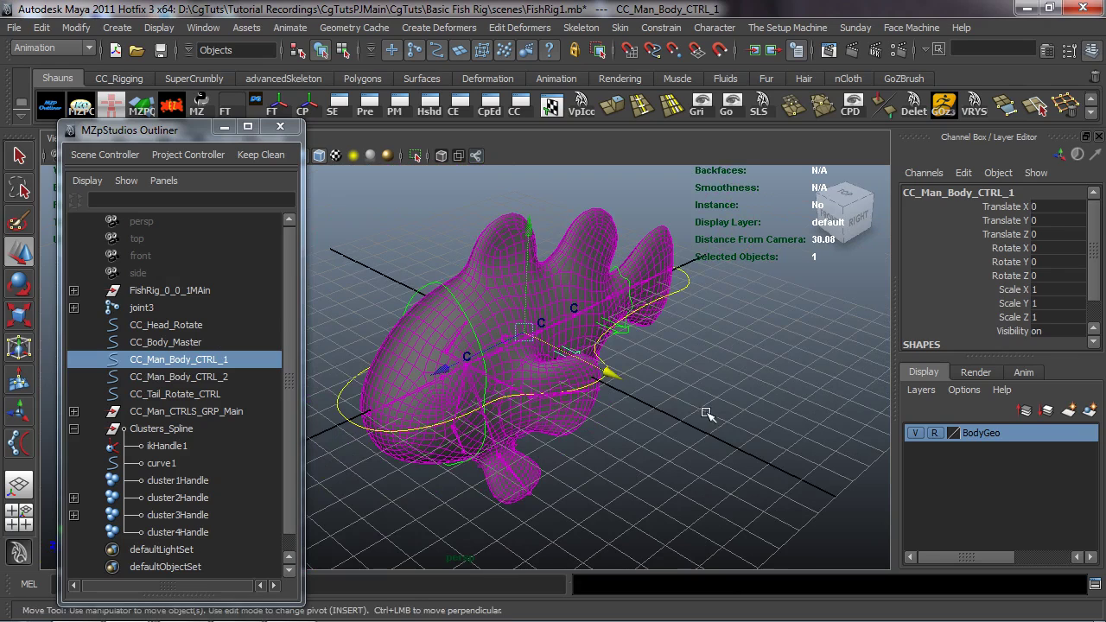
click(697, 415)
Step: Hide the Clusters_Spline group by setting its visibility to 0, and lock its translate, rotate and scale channels
click(74, 428)
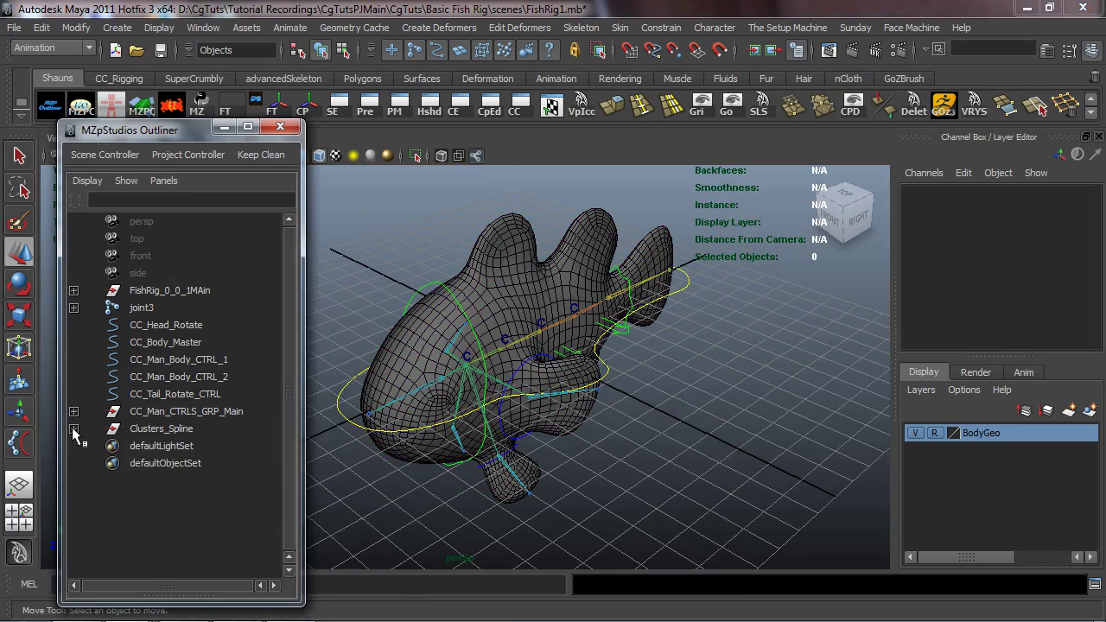
click(150, 427)
alt+drag(647, 375, 789, 389)
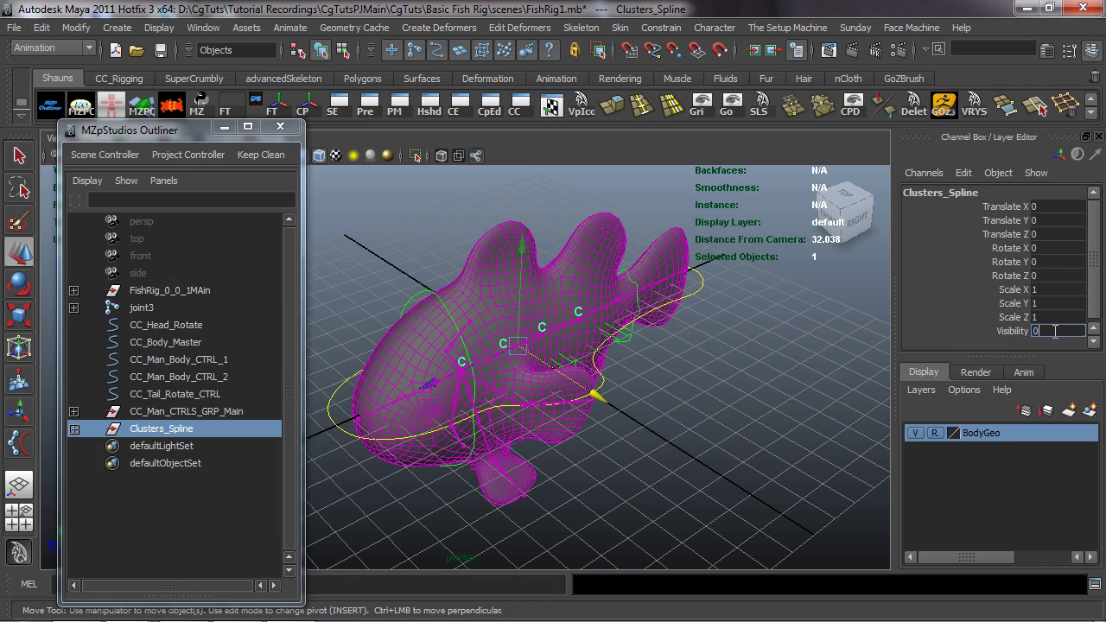
drag(1003, 207, 1006, 315)
right_click(1006, 315)
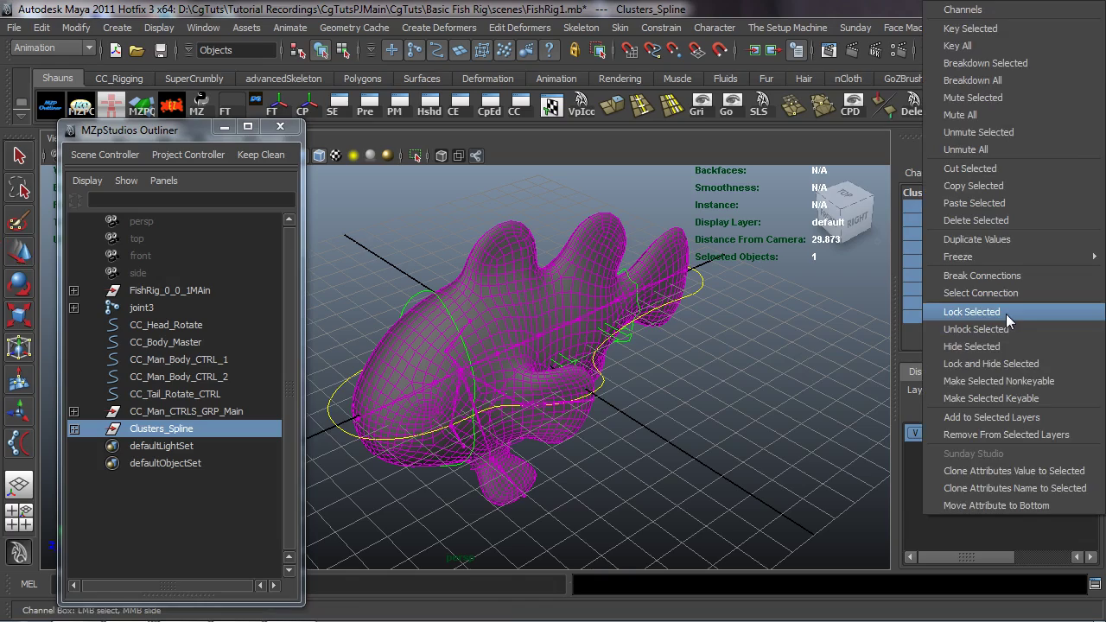
click(1006, 314)
alt+drag(701, 386, 743, 378)
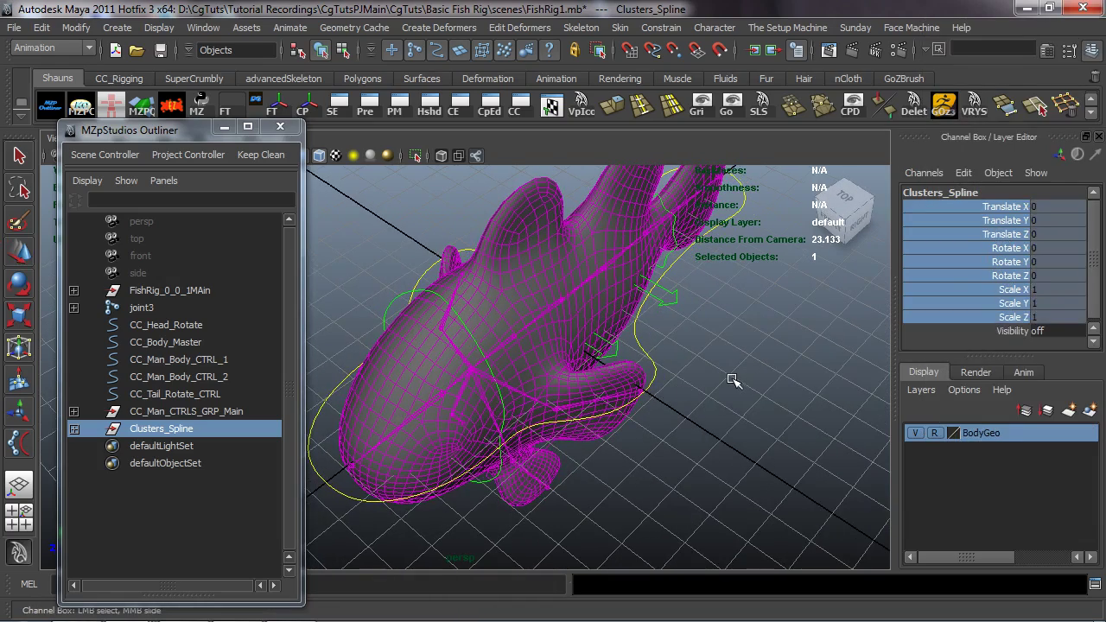
click(724, 380)
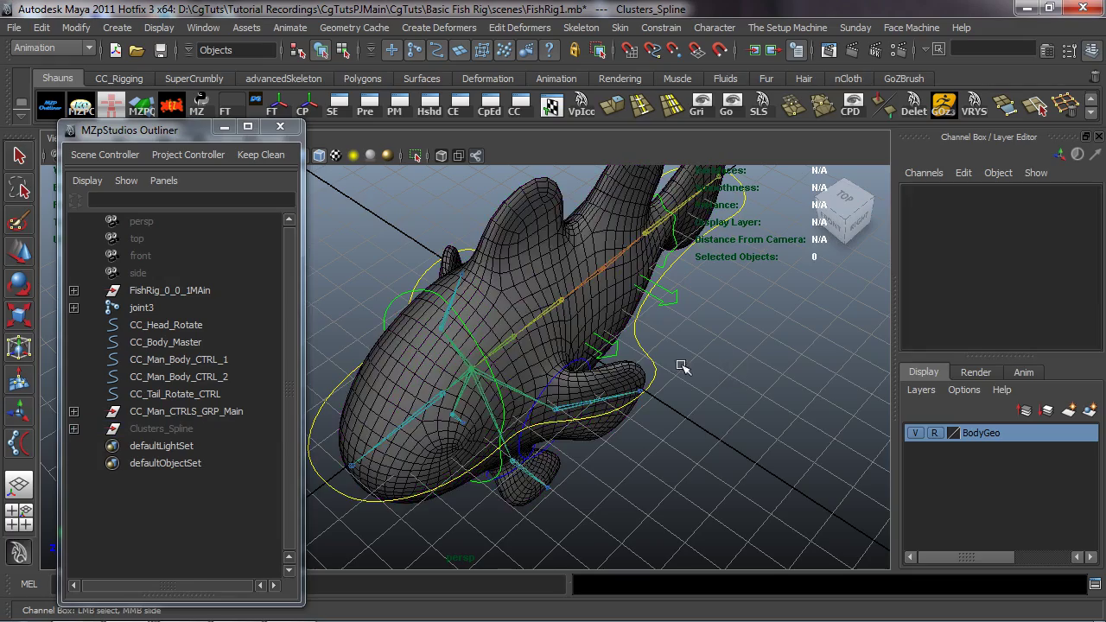
Step: Try moving a rig control with the clusters hidden, undo the move, and clear the selection
alt+right_drag(683, 367, 704, 365)
click(730, 306)
alt+drag(684, 338, 627, 304)
key(w)
drag(600, 266, 683, 336)
key(ctrl+z)
click(838, 352)
Step: Select the tail's control curve, CC_Tail_Rotate_CTRL, and copy its name
alt+drag(787, 382, 635, 372)
alt+middle_drag(635, 372, 517, 379)
scroll(516, 378, up, 4)
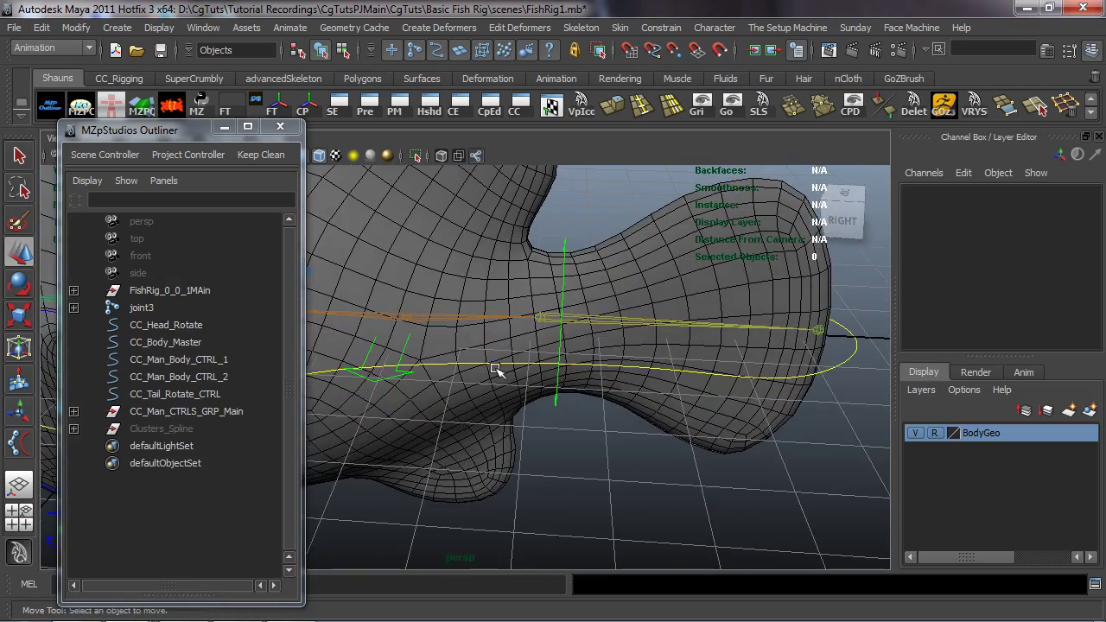
alt+drag(511, 393, 580, 344)
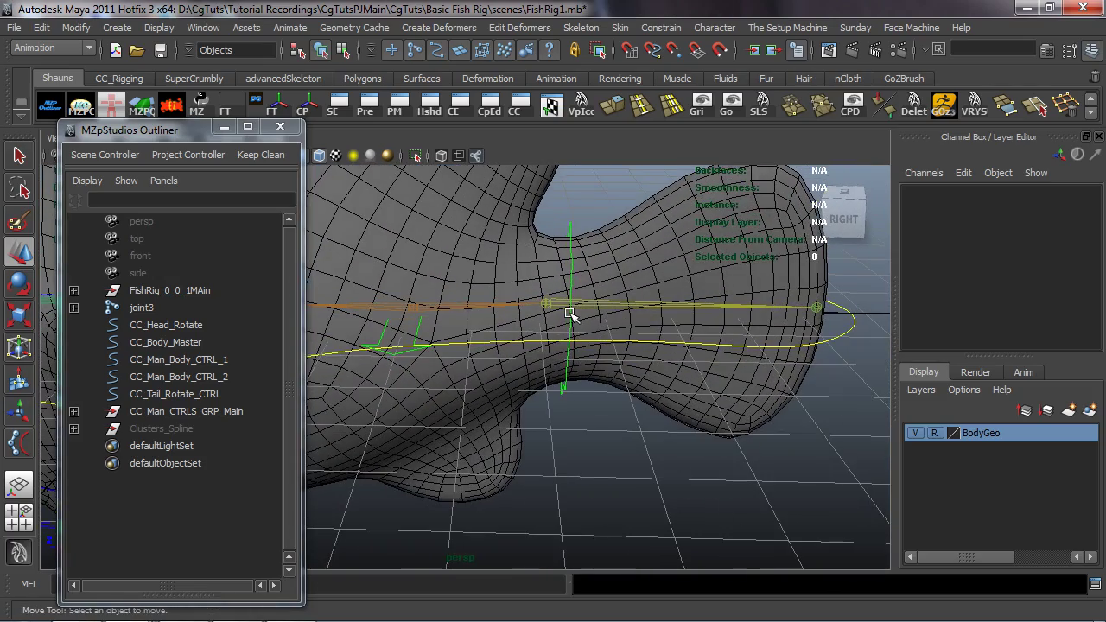
alt+drag(487, 370, 519, 322)
click(581, 232)
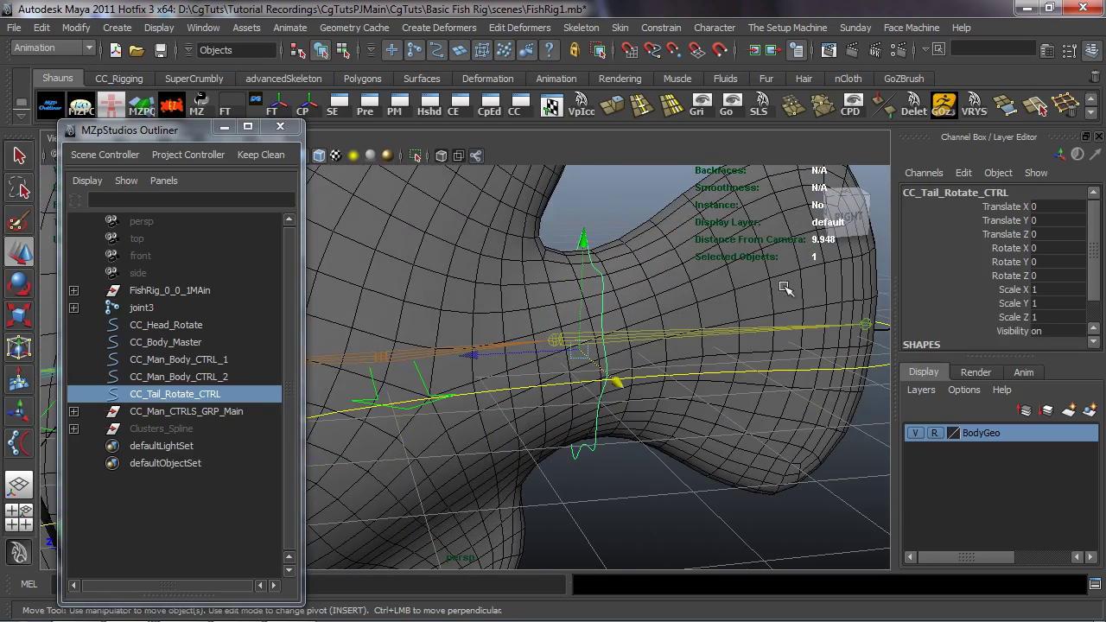
click(959, 192)
key(ctrl+c)
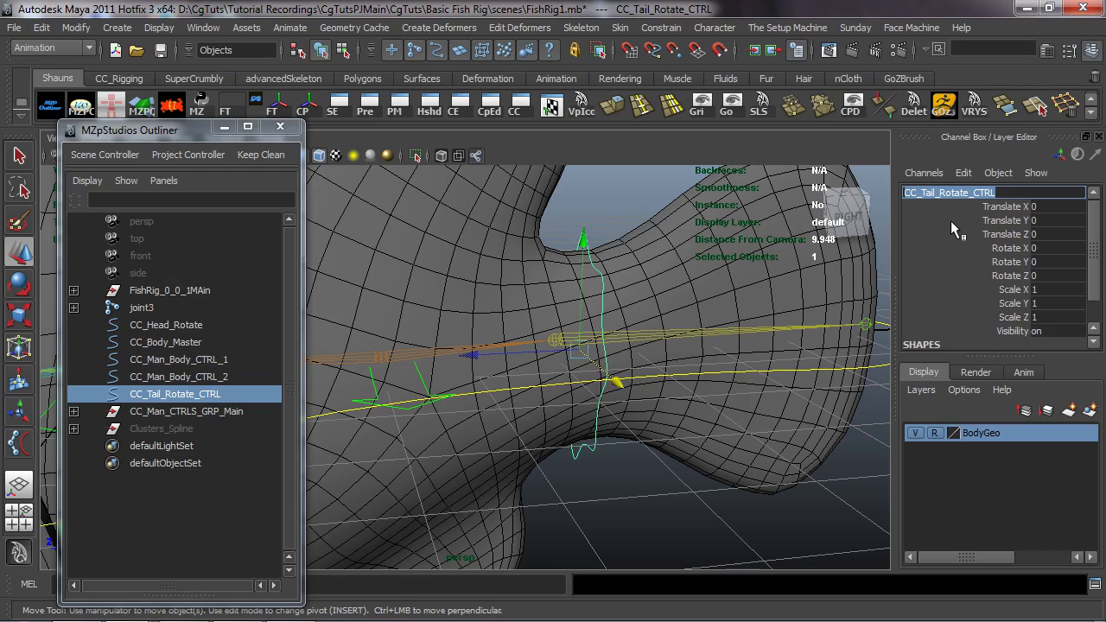
Step: Group the CC_Tail_Rotate_CTRL curve on its own
click(680, 513)
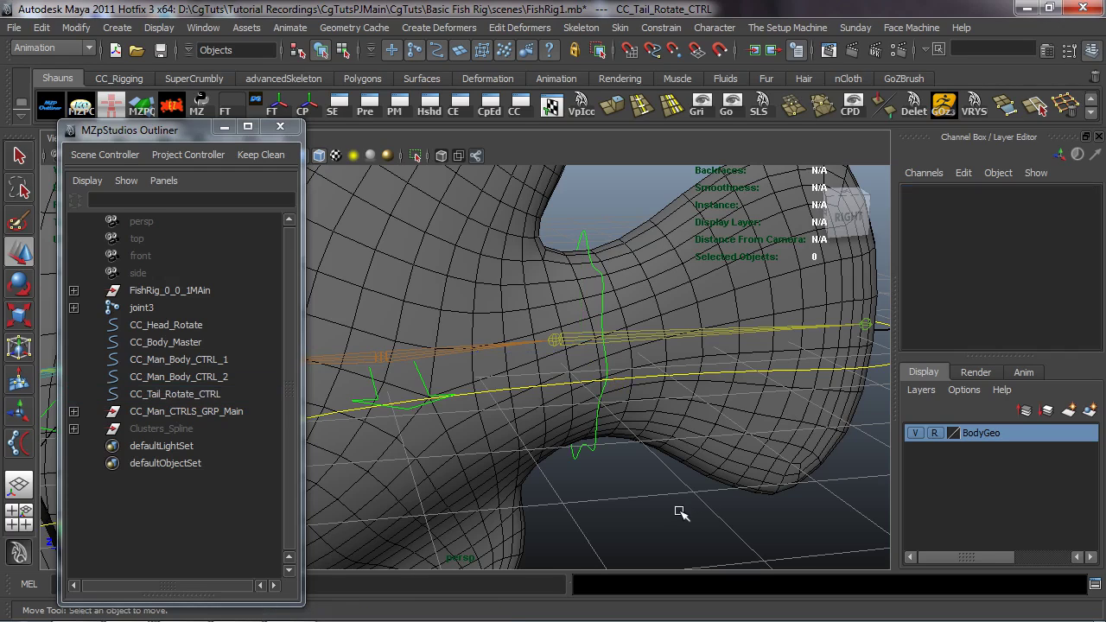
click(597, 450)
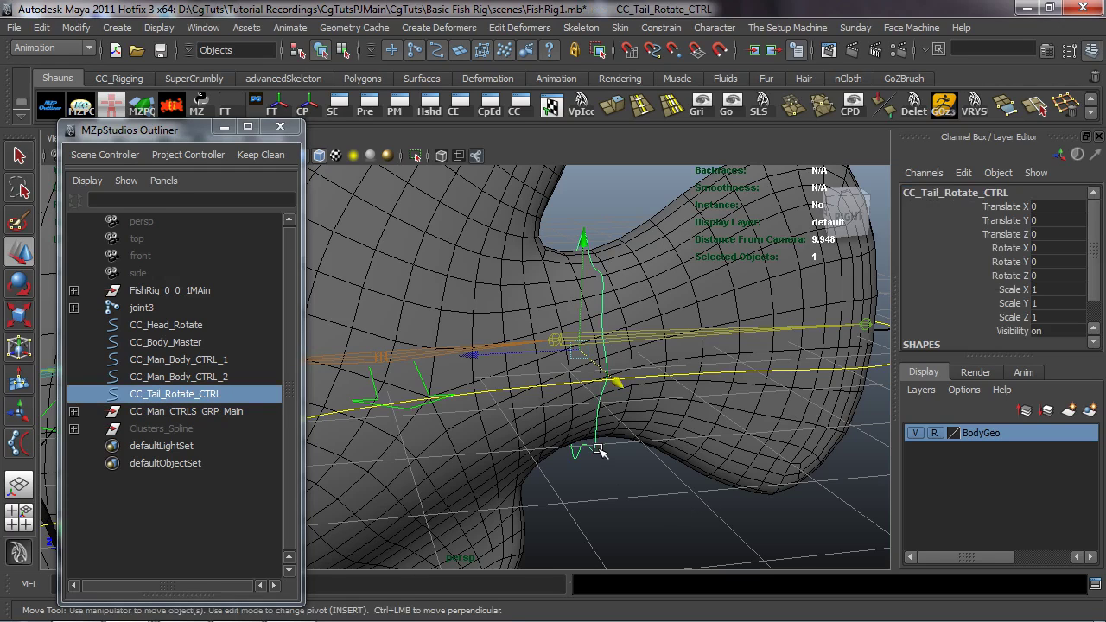
key(ctrl+g)
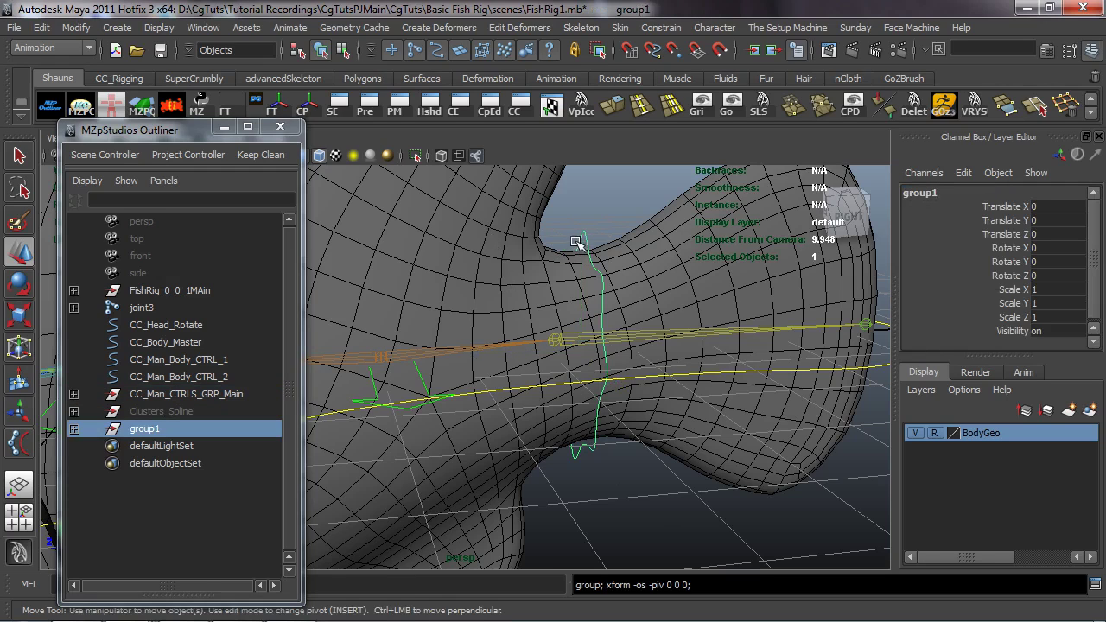
Step: Centre the new group's pivot on the tail control, rename it CC_Tail_Rotate_CTRL_GRP, and reapply the pivot cleanup
click(171, 108)
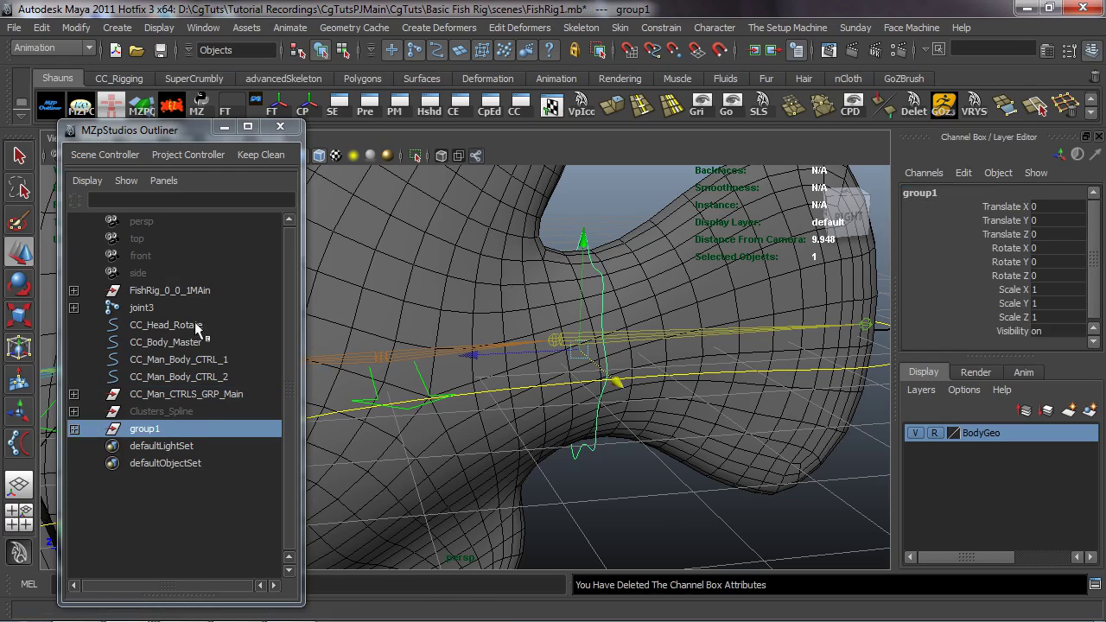
double_click(152, 432)
key(ctrl+v)
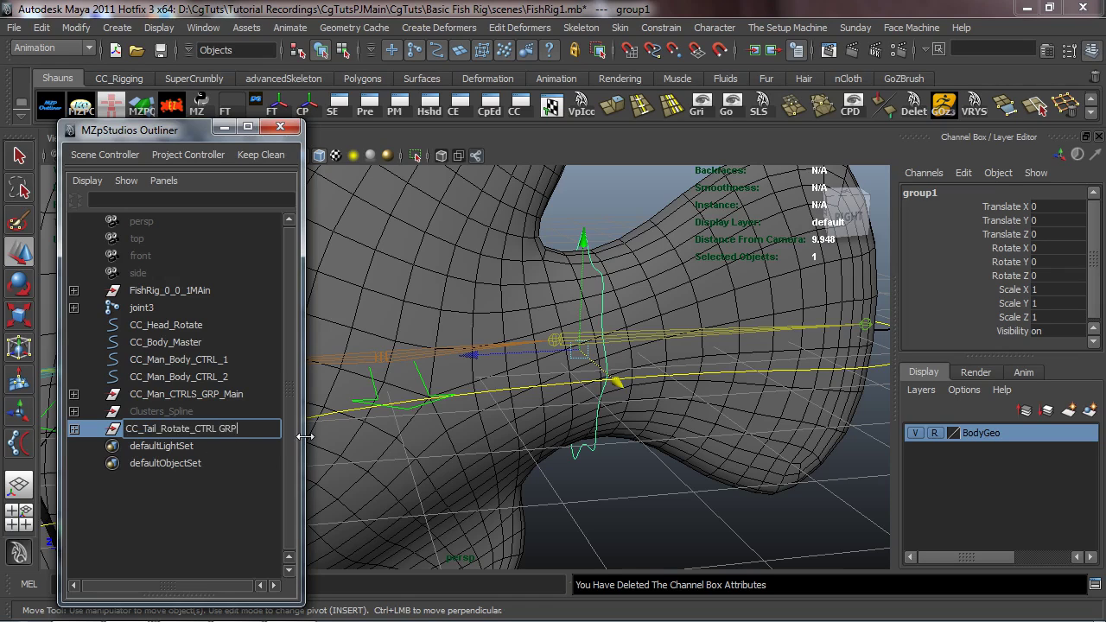
key(Return)
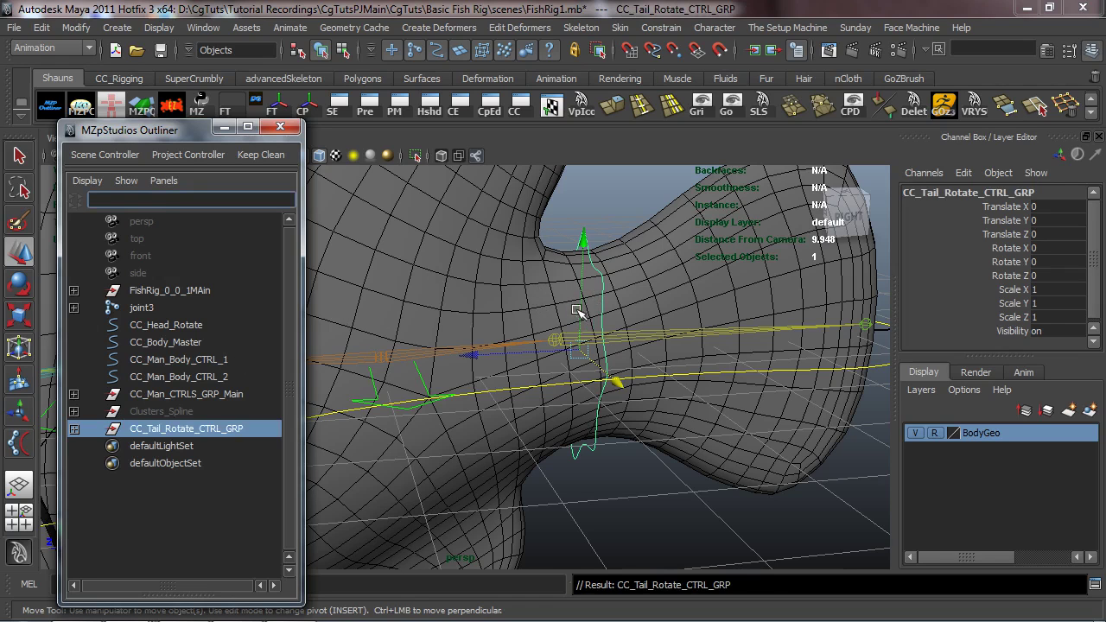
alt+drag(557, 319, 584, 331)
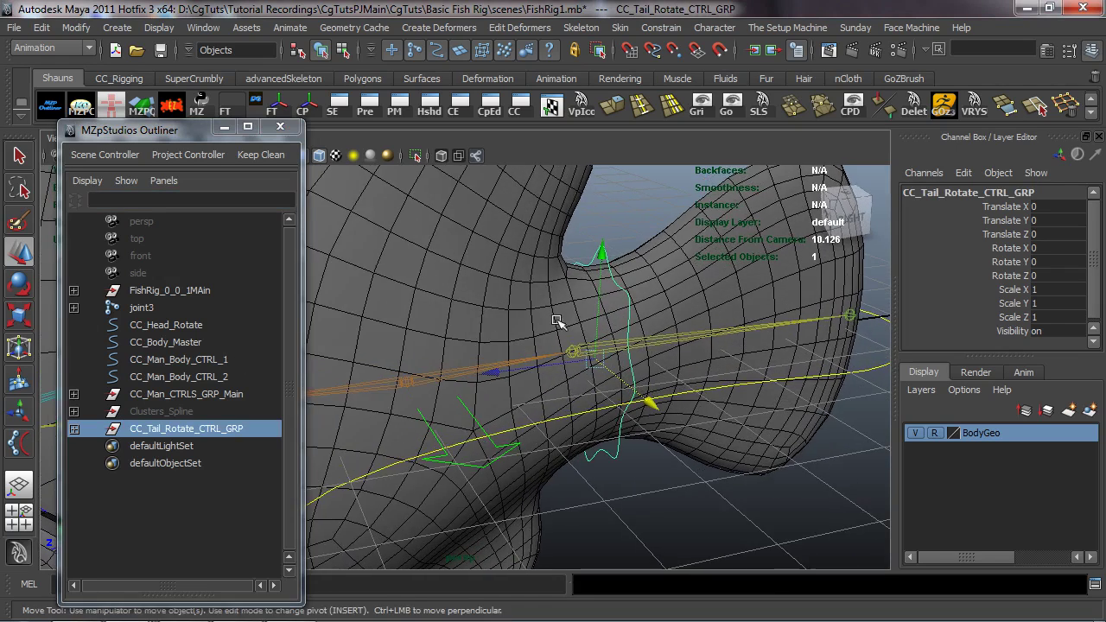
click(171, 109)
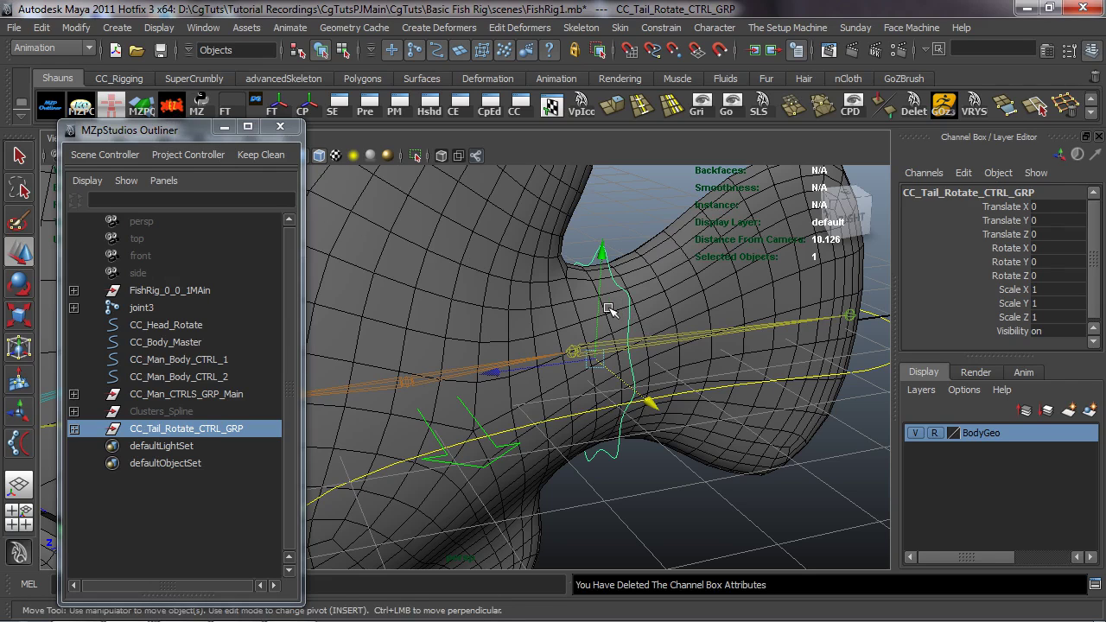
alt+drag(688, 472, 688, 479)
click(688, 479)
click(623, 450)
scroll(640, 457, up, 4)
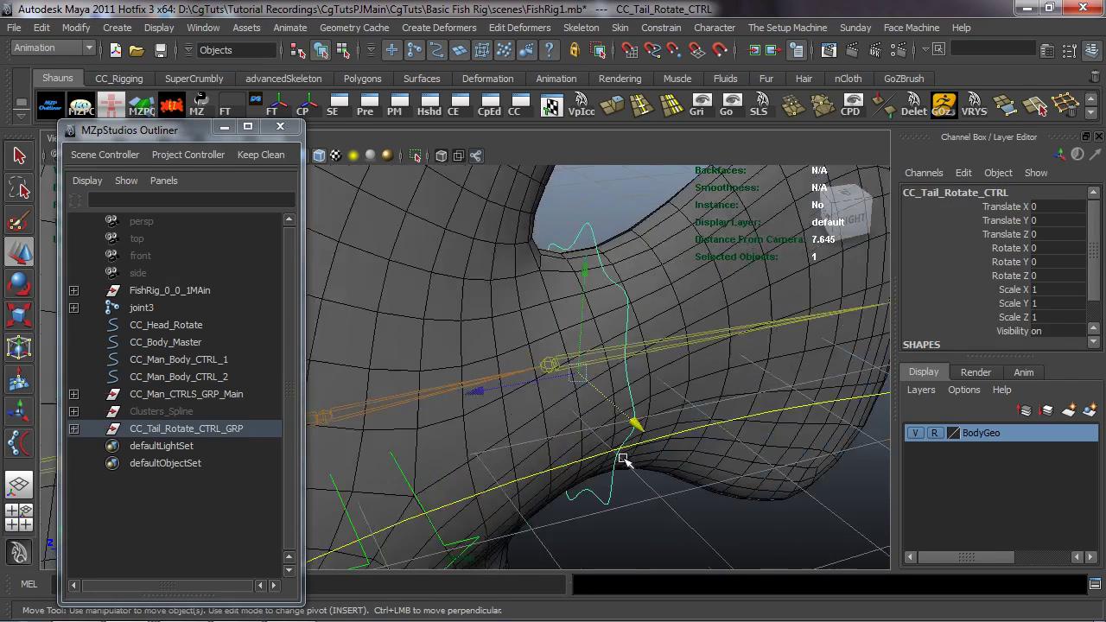
key(w)
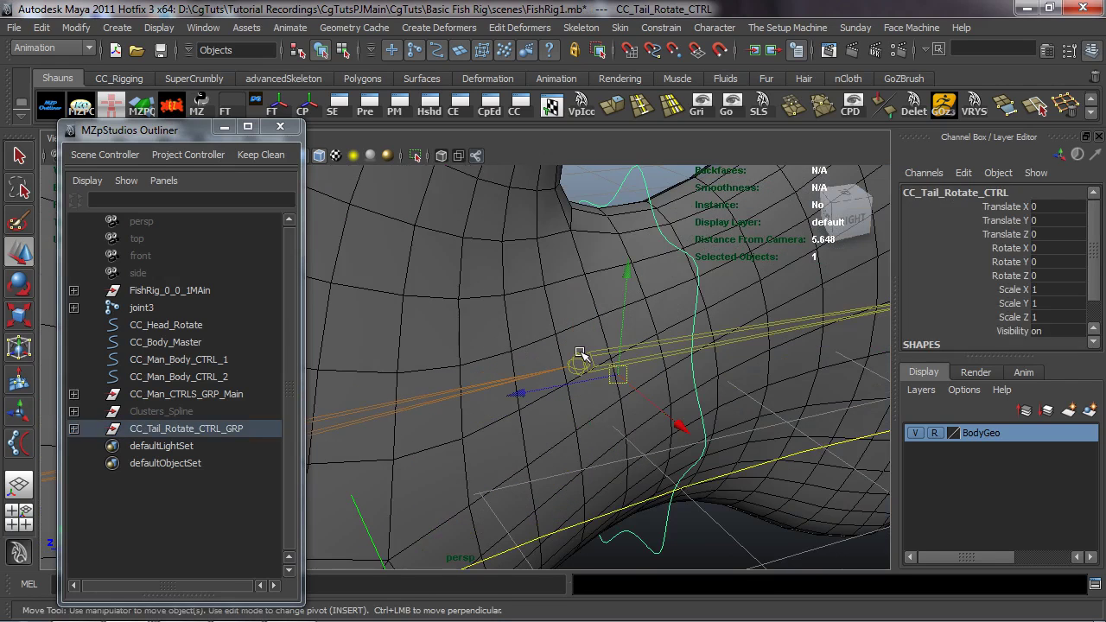
shift+click(582, 363)
click(661, 28)
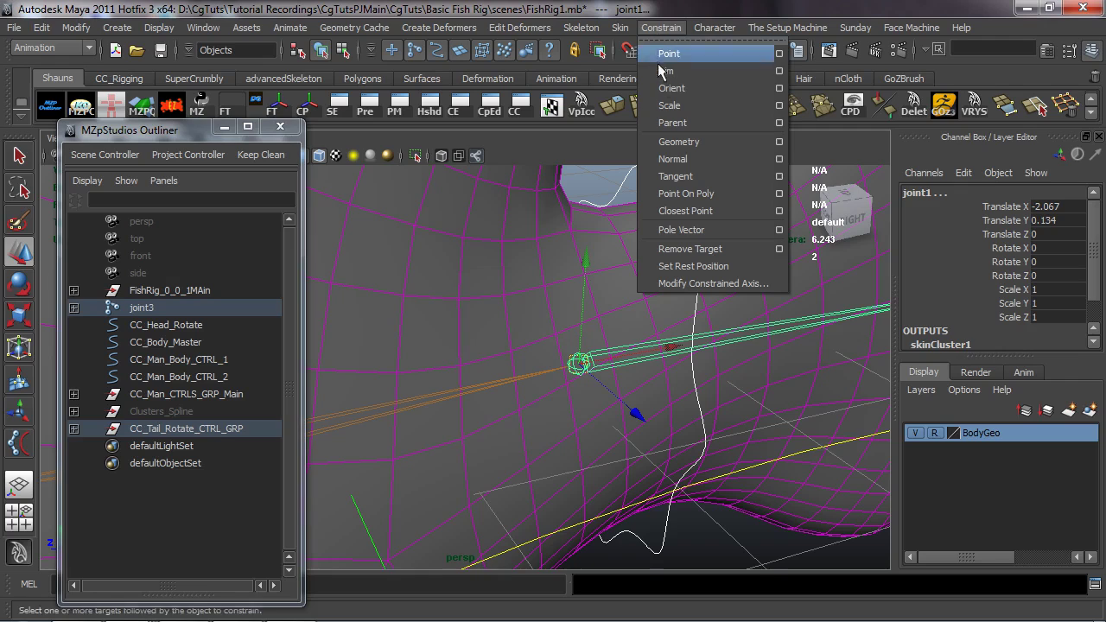
click(670, 82)
click(637, 456)
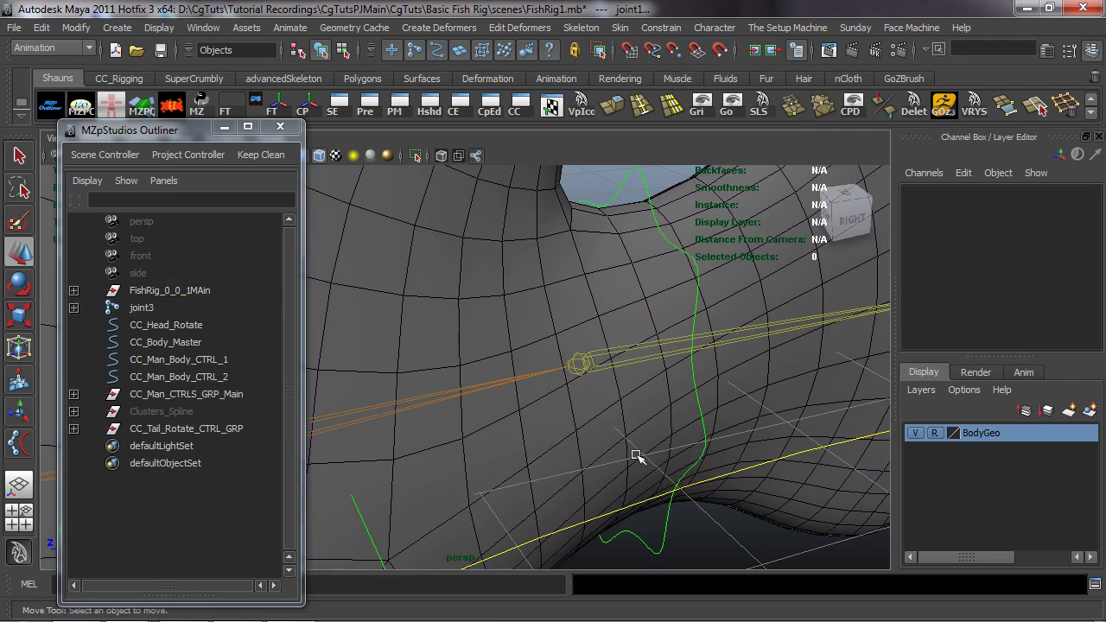
Step: Point-constrain CC_Tail_Rotate_CTRL_GRP to joint1 at the base of the tail
click(580, 362)
ctrl+click(177, 429)
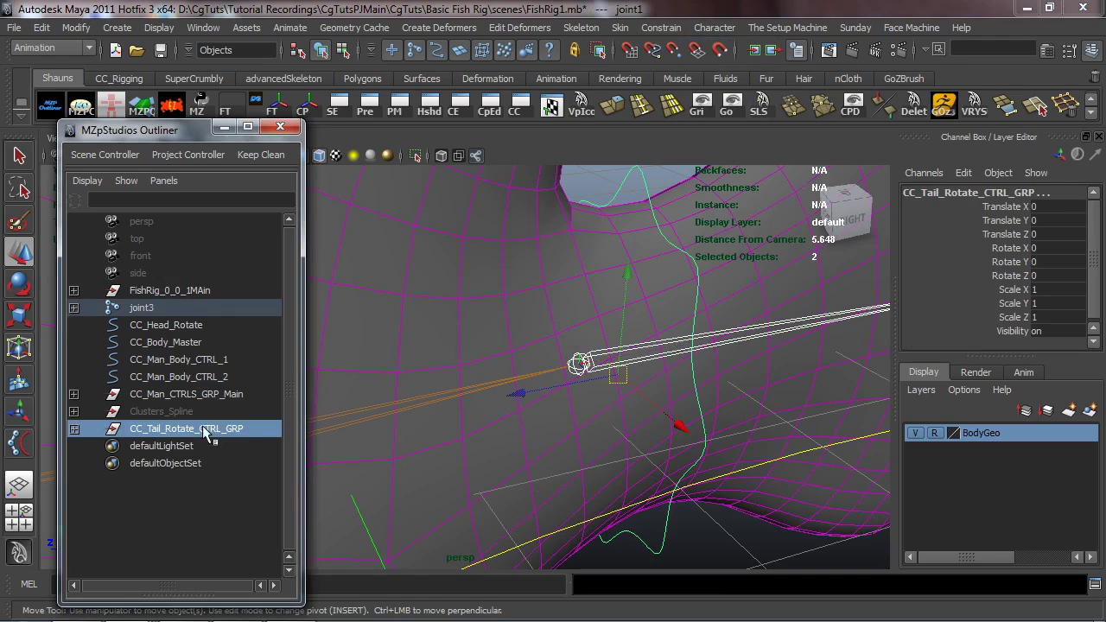
click(661, 28)
click(667, 54)
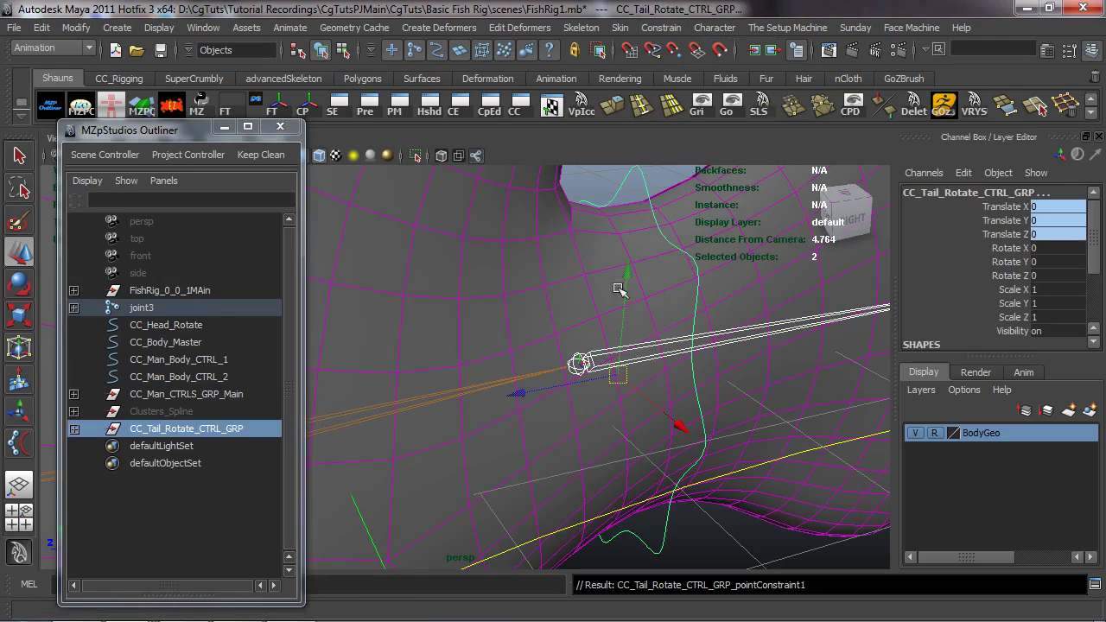
Step: Try rotating and moving the rig controls to test the tail setup, undo each change, and clear the selection
click(580, 355)
scroll(579, 397, down, 4)
alt+middle_drag(579, 397, 591, 350)
drag(551, 327, 668, 348)
key(ctrl+z)
click(610, 437)
key(e)
key(ctrl+z)
scroll(505, 397, down, 4)
drag(529, 346, 676, 337)
drag(537, 335, 560, 356)
key(ctrl+z)
key(w)
drag(637, 326, 610, 352)
key(ctrl+z)
alt+drag(666, 326, 570, 313)
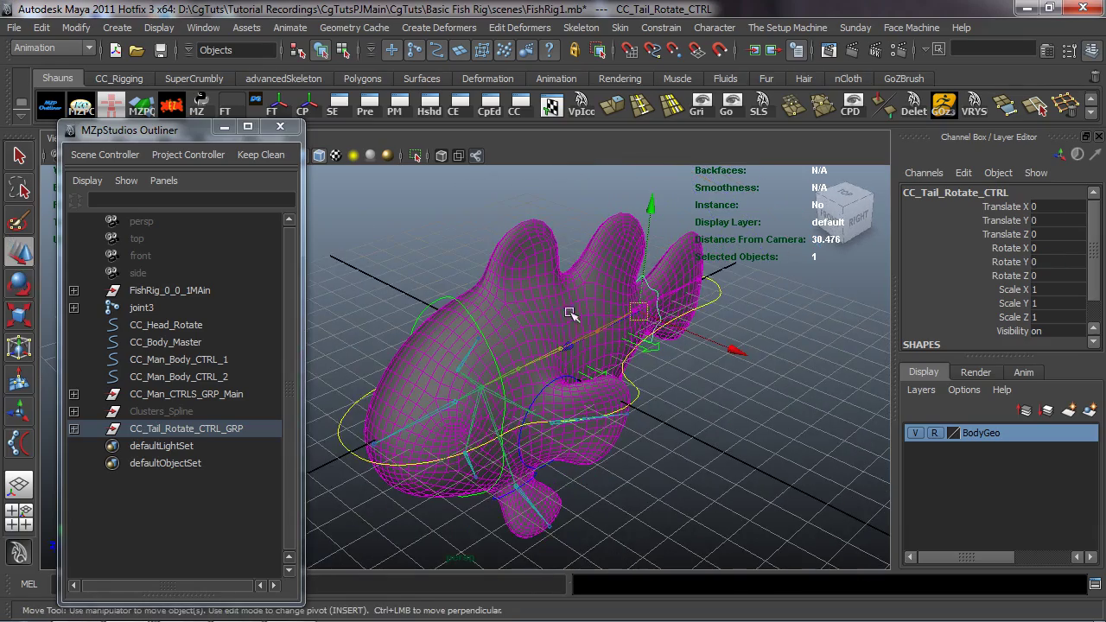
alt+drag(603, 406, 640, 408)
scroll(563, 377, up, 3)
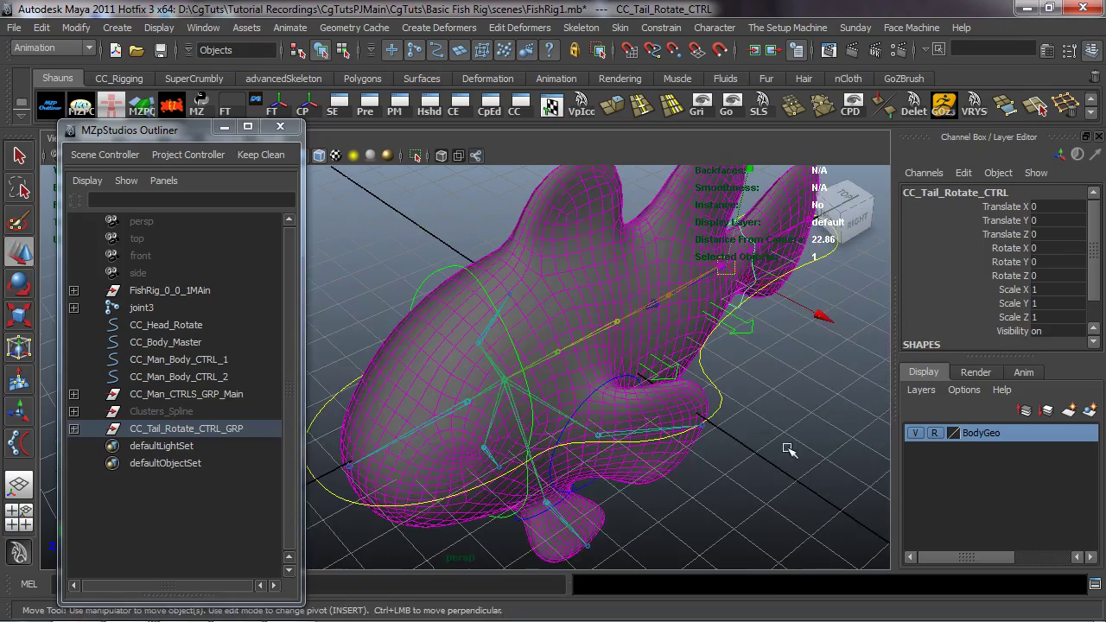
click(782, 450)
Step: Parent CC_Man_Body_CTRL_1, CC_Man_Body_CTRL_2 and CC_Tail_Rotate_CTRL_GRP under CC_Man_CTRLS_GRP_Main
alt+drag(705, 424, 250, 395)
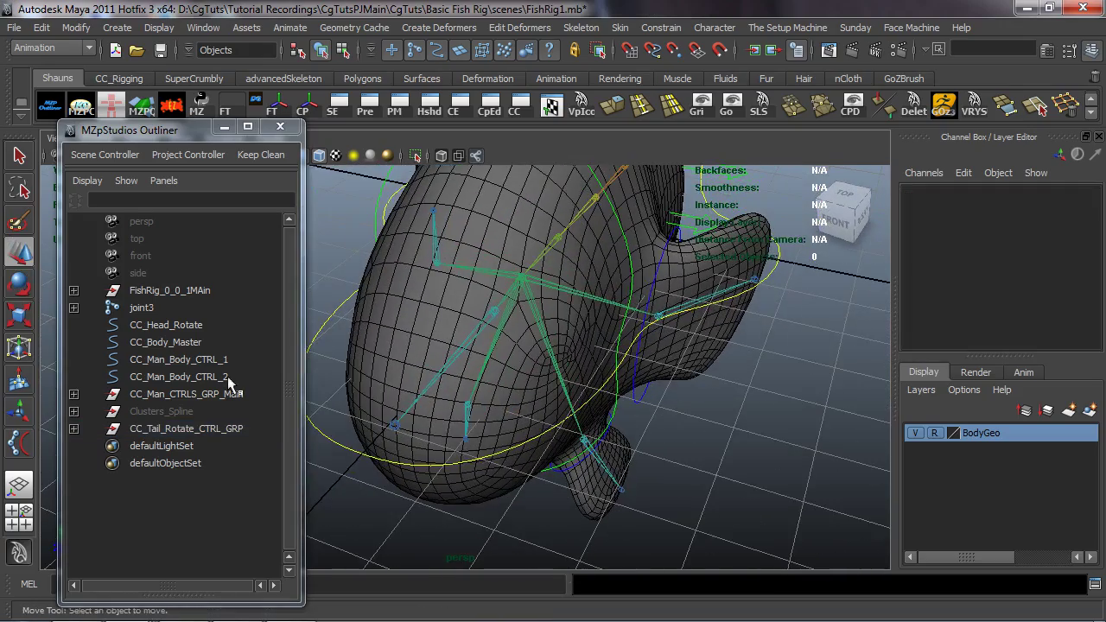
alt+drag(522, 365, 422, 353)
alt+middle_drag(422, 353, 511, 377)
alt+drag(510, 378, 610, 317)
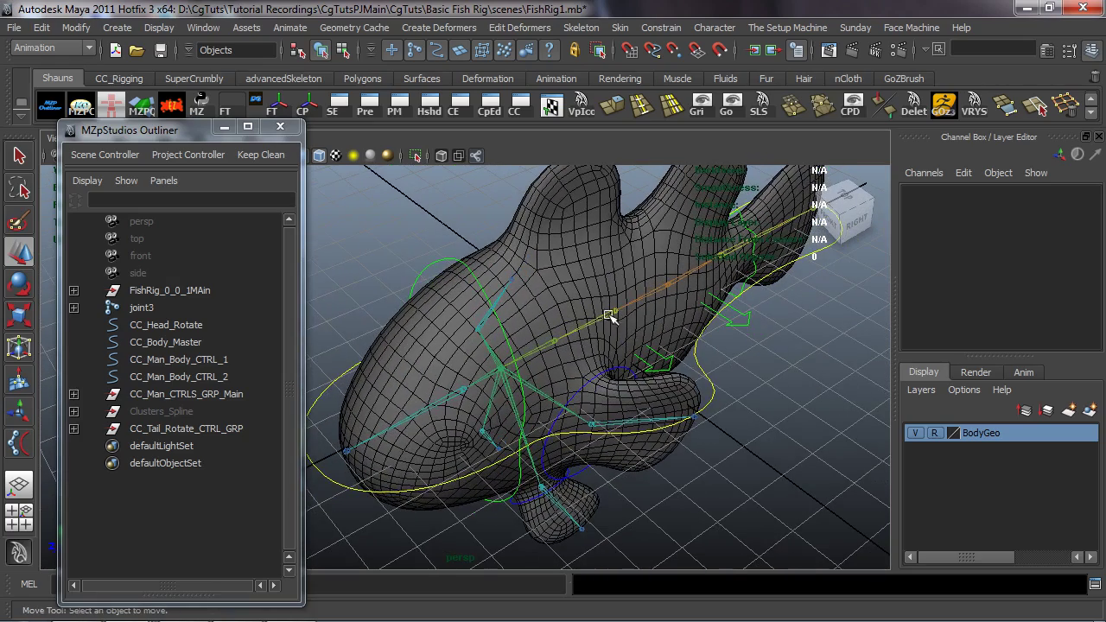
click(169, 357)
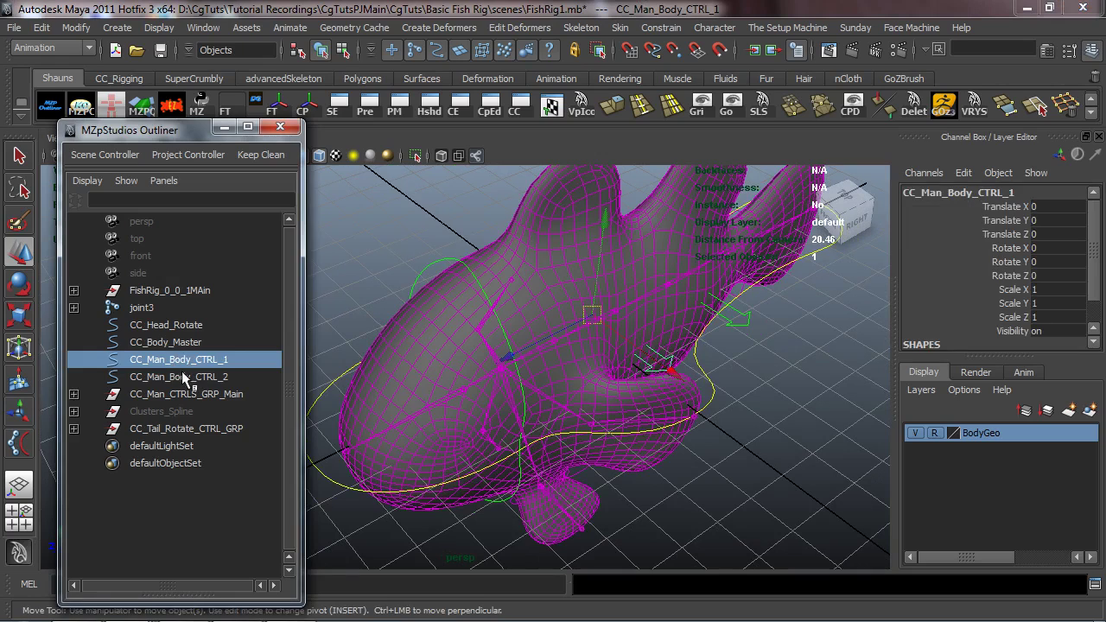
ctrl+click(186, 376)
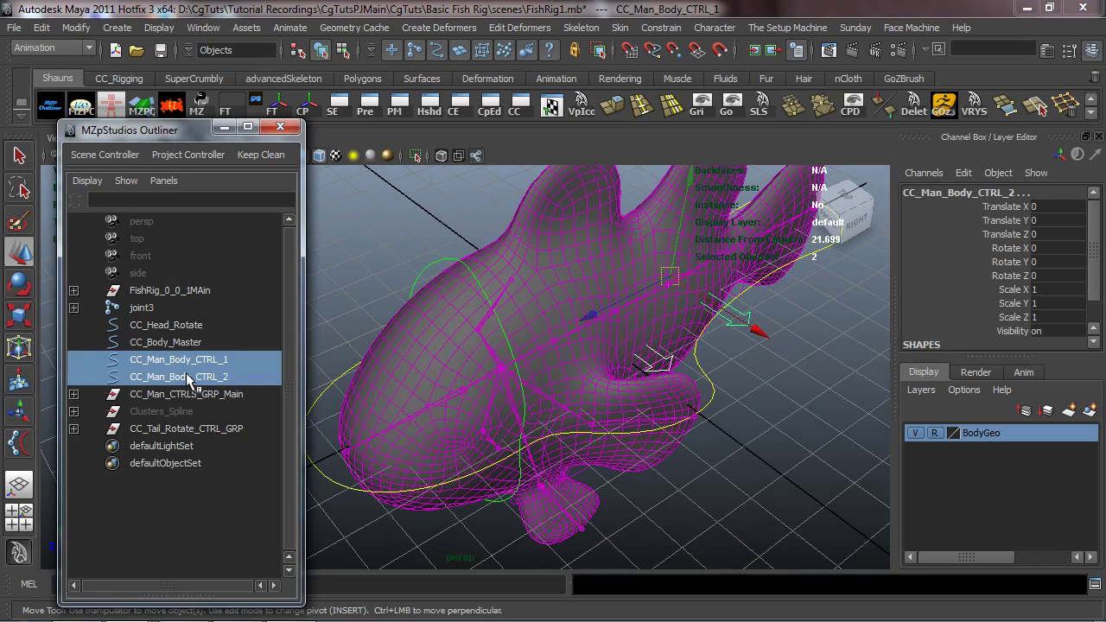
ctrl+click(193, 431)
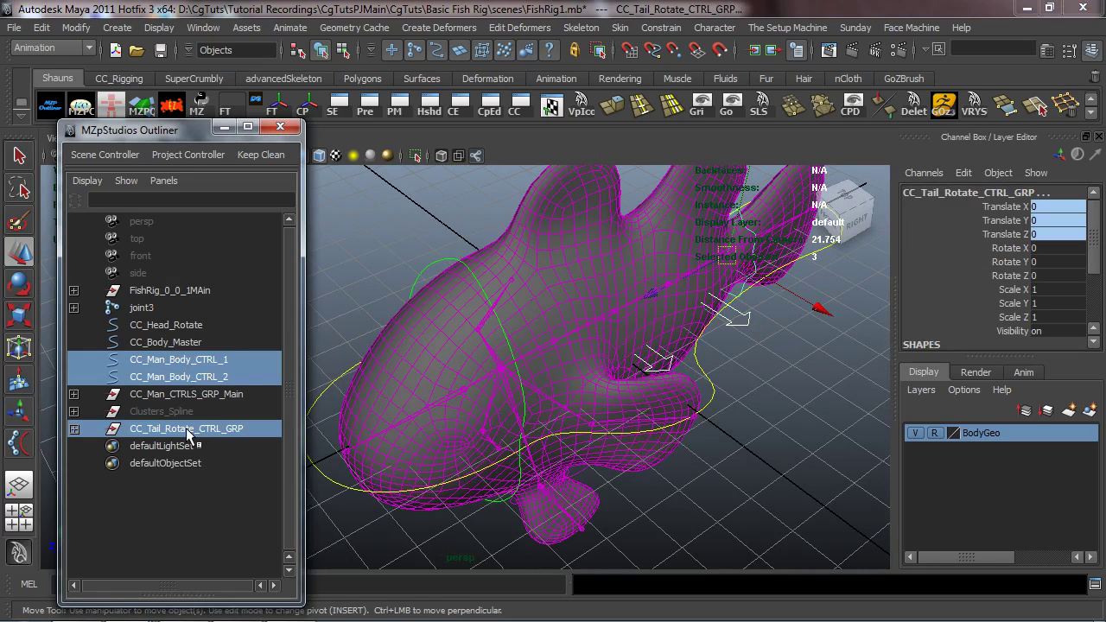
drag(188, 431, 179, 400)
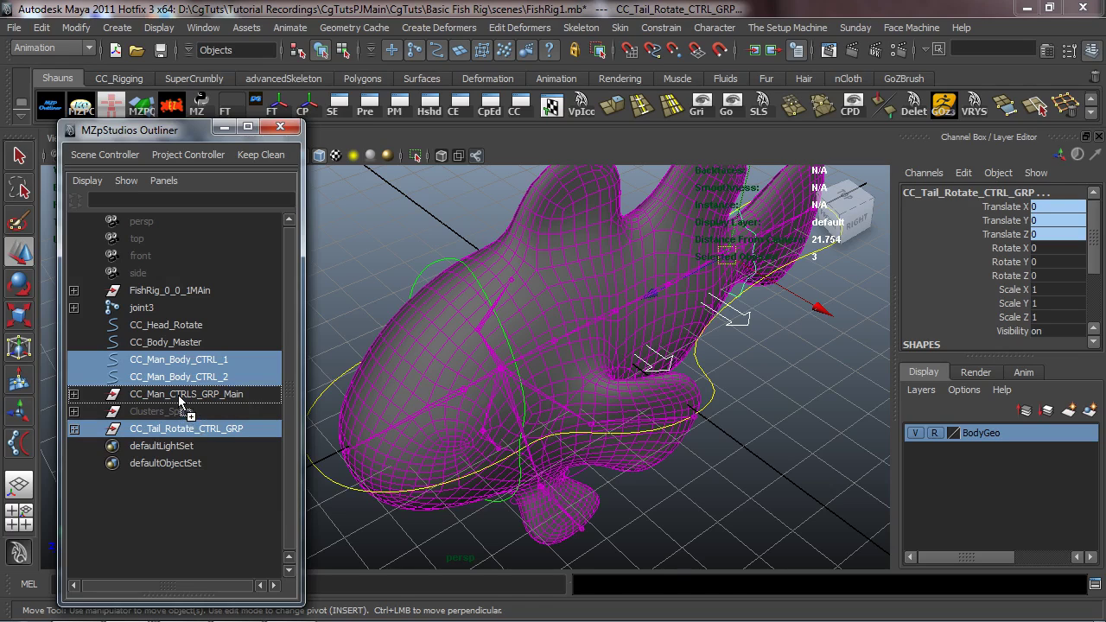
drag(180, 400, 177, 393)
Step: Parent the Clusters_Spline group under CC_Man_CTRLS_GRP_Main and clear the selection
click(172, 377)
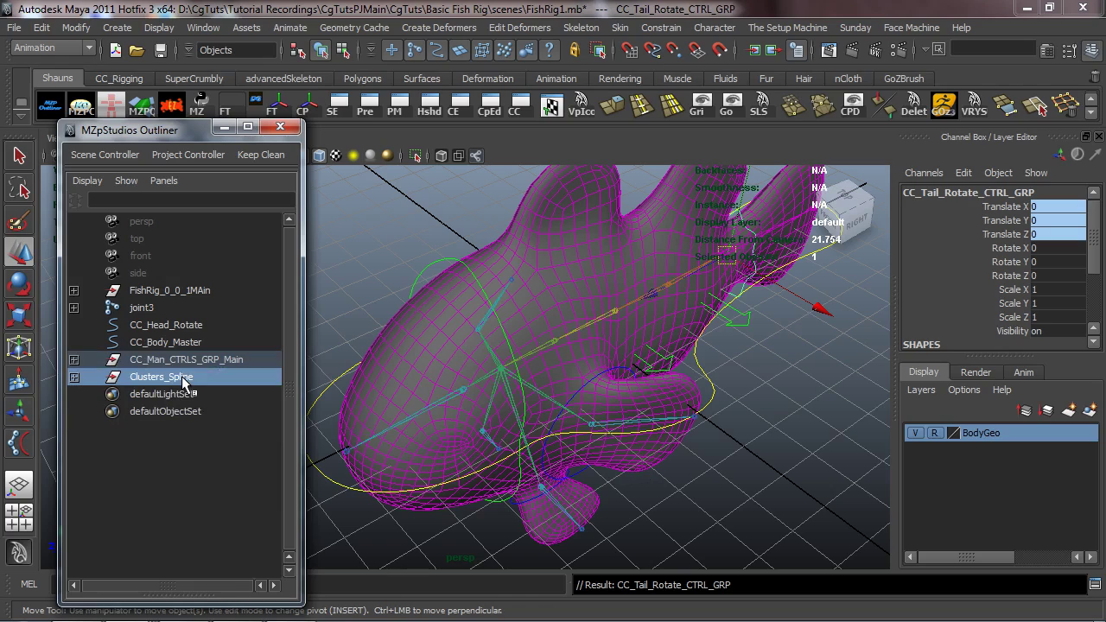
drag(184, 375, 188, 363)
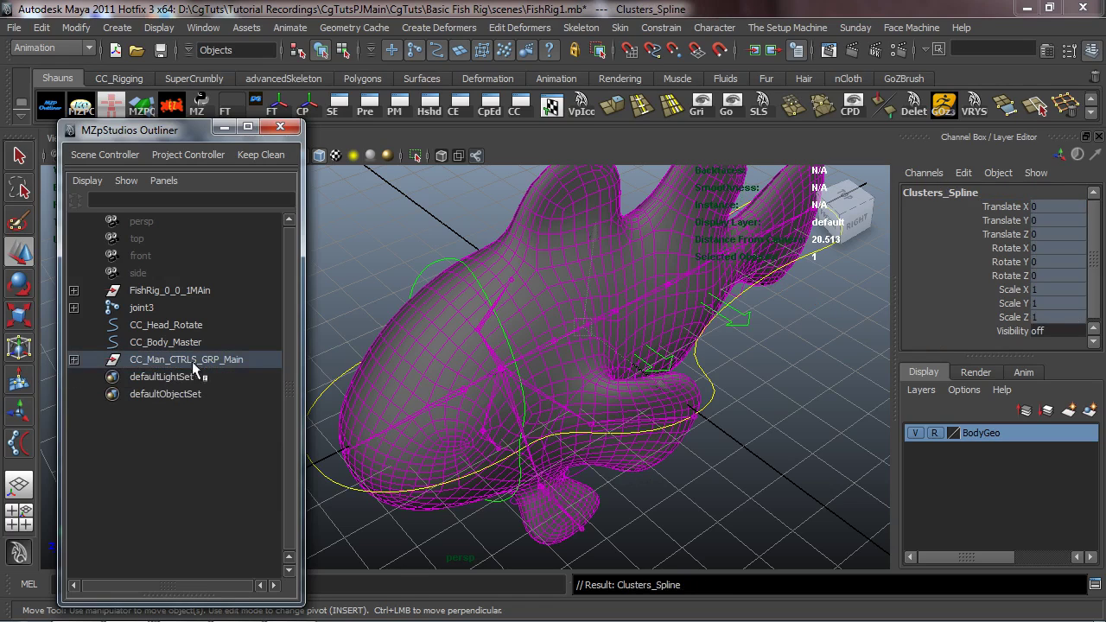
click(724, 514)
Step: Examine the fish's head joints, checking joint7 with the Rotate tool, and clear the selection
alt+drag(722, 511, 608, 459)
alt+drag(387, 433, 410, 407)
drag(169, 130, 120, 86)
alt+drag(500, 327, 480, 310)
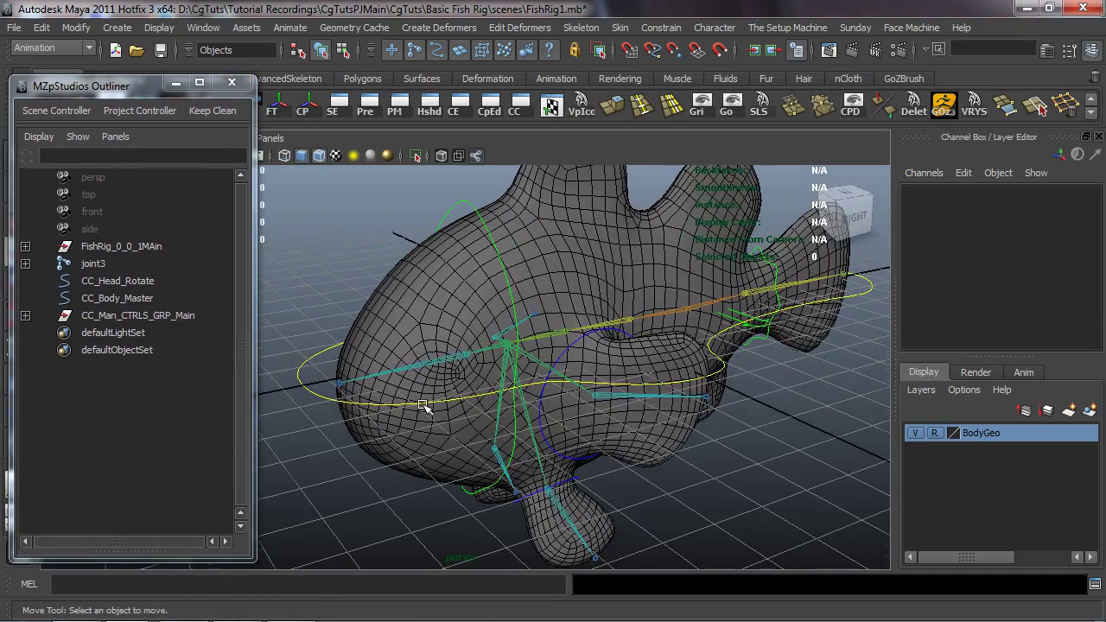
alt+right_drag(425, 406, 535, 384)
click(559, 354)
key(e)
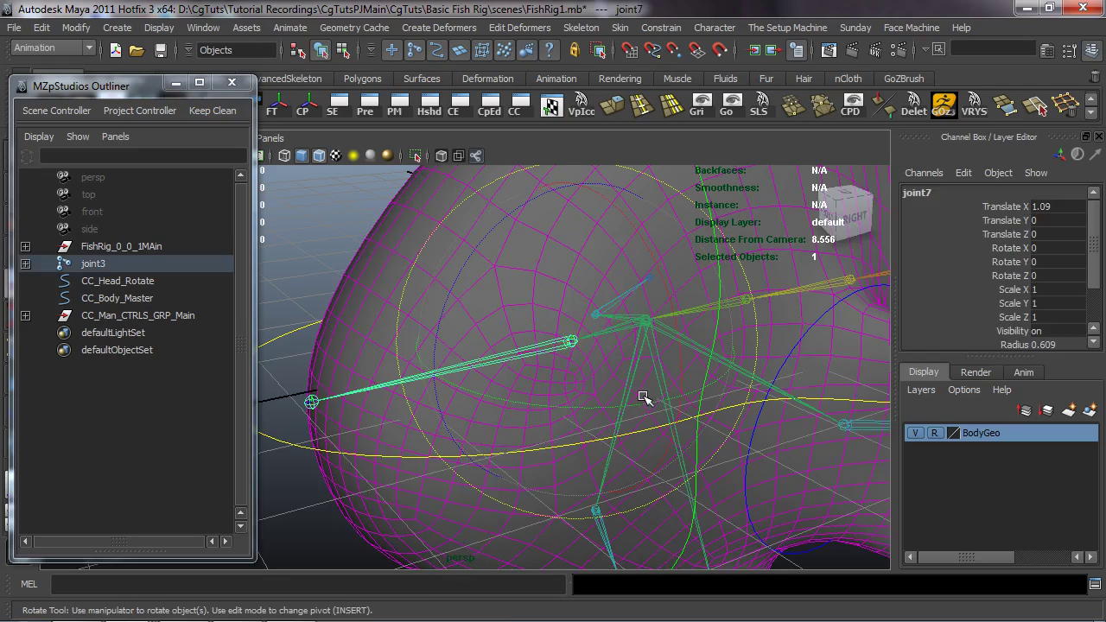
drag(710, 390, 657, 340)
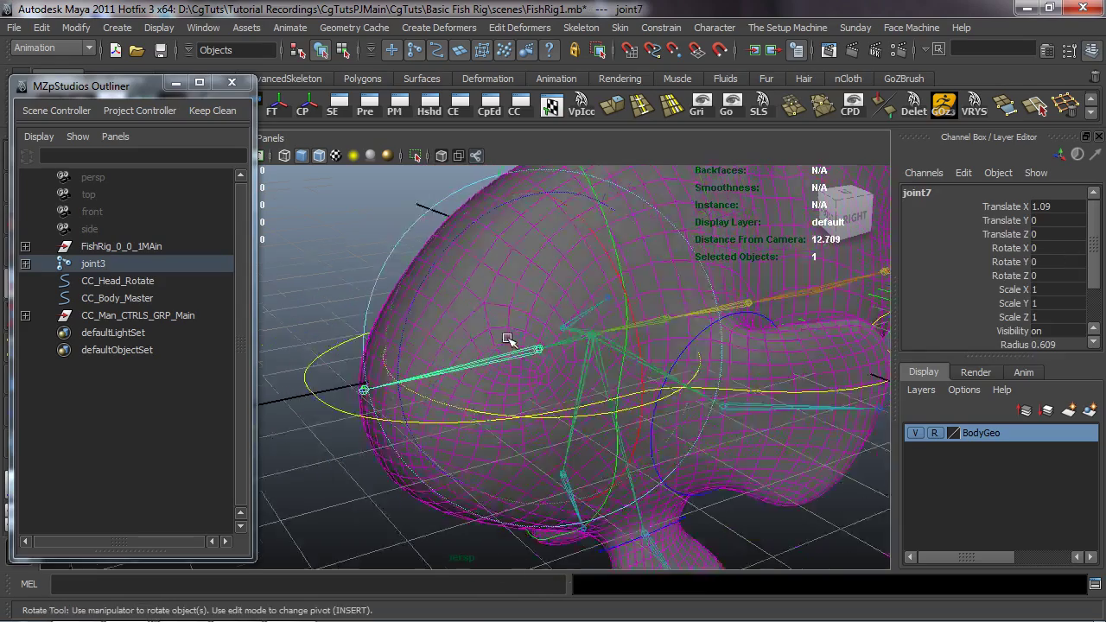
scroll(466, 352, down, 6)
alt+middle_drag(461, 353, 472, 363)
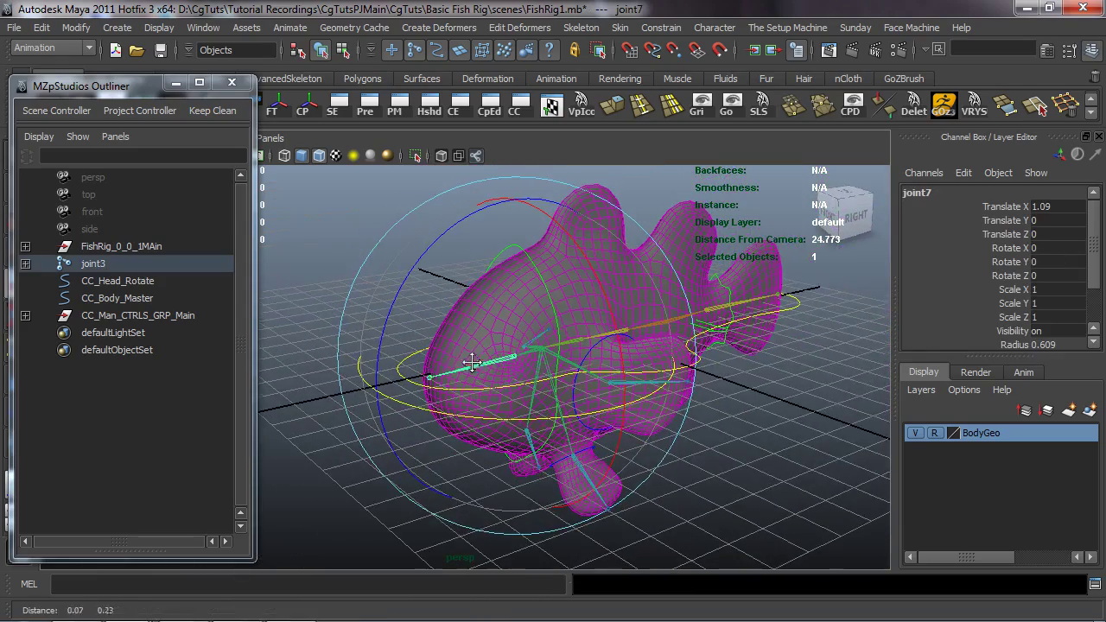
click(321, 322)
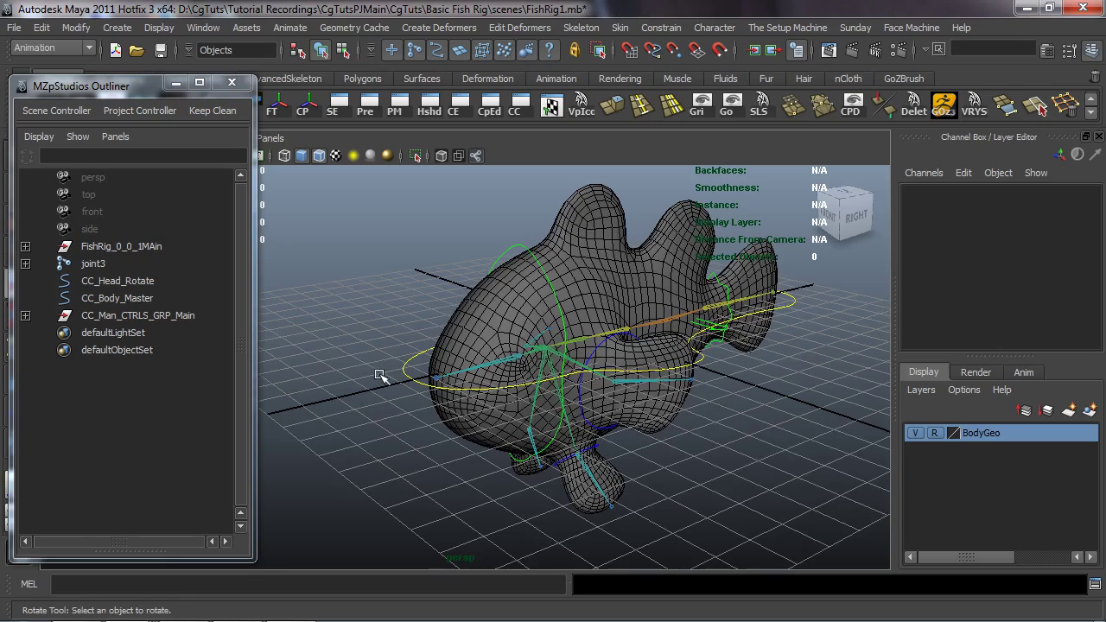
Step: Copy the name of the head control curve, CC_Head_Rotate, and group the curve on its own
scroll(503, 374, up, 3)
alt+drag(480, 381, 453, 383)
alt+middle_drag(451, 382, 432, 393)
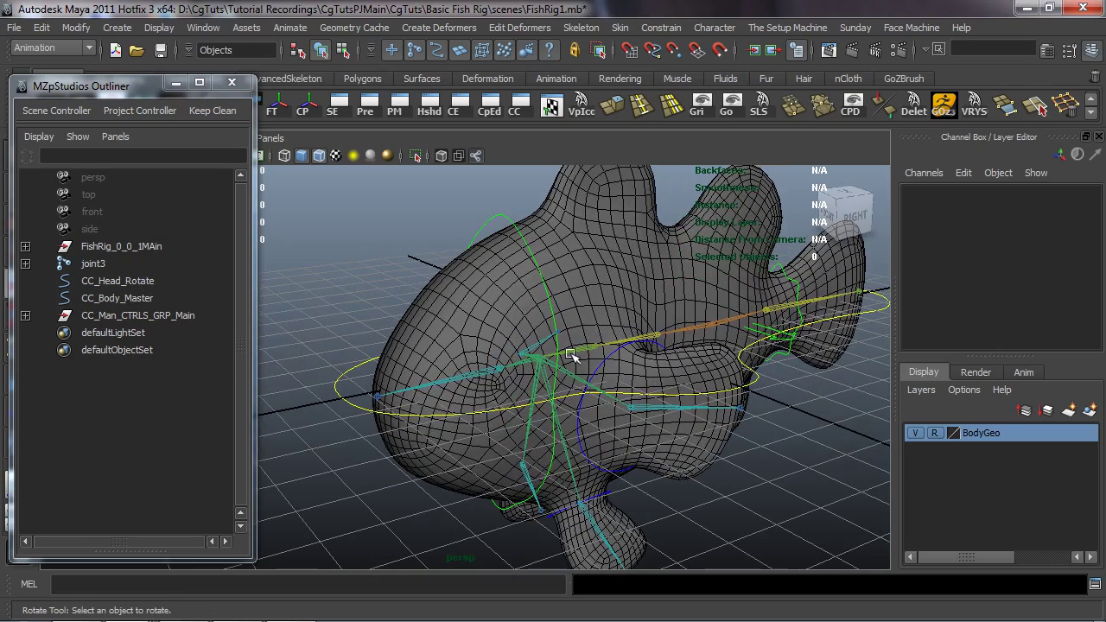
alt+drag(593, 394, 554, 284)
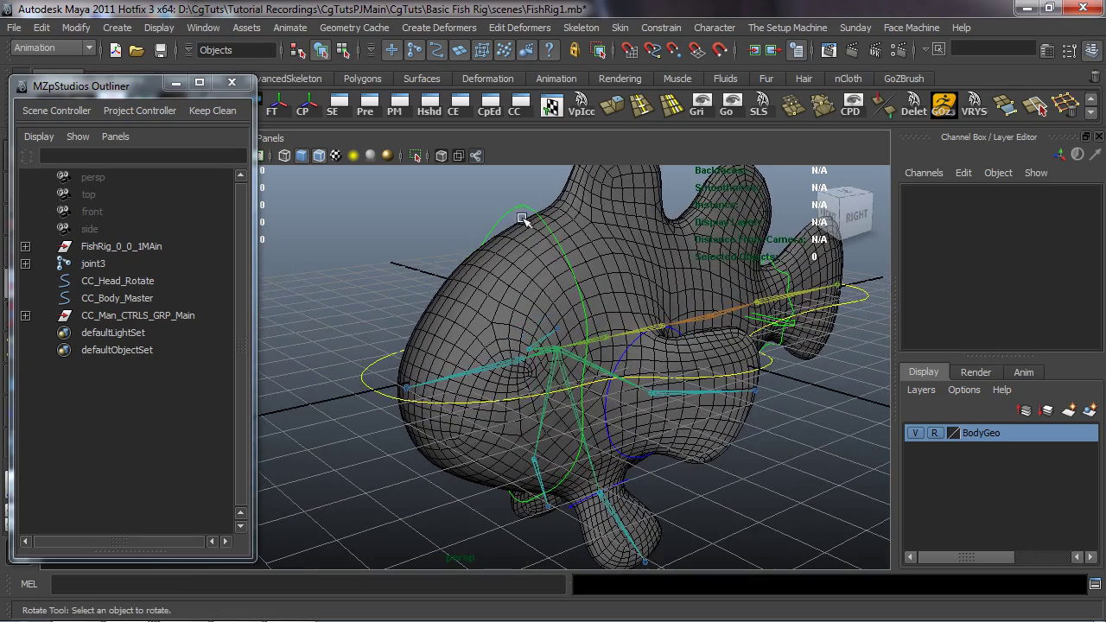
click(523, 222)
click(967, 192)
key(ctrl+c)
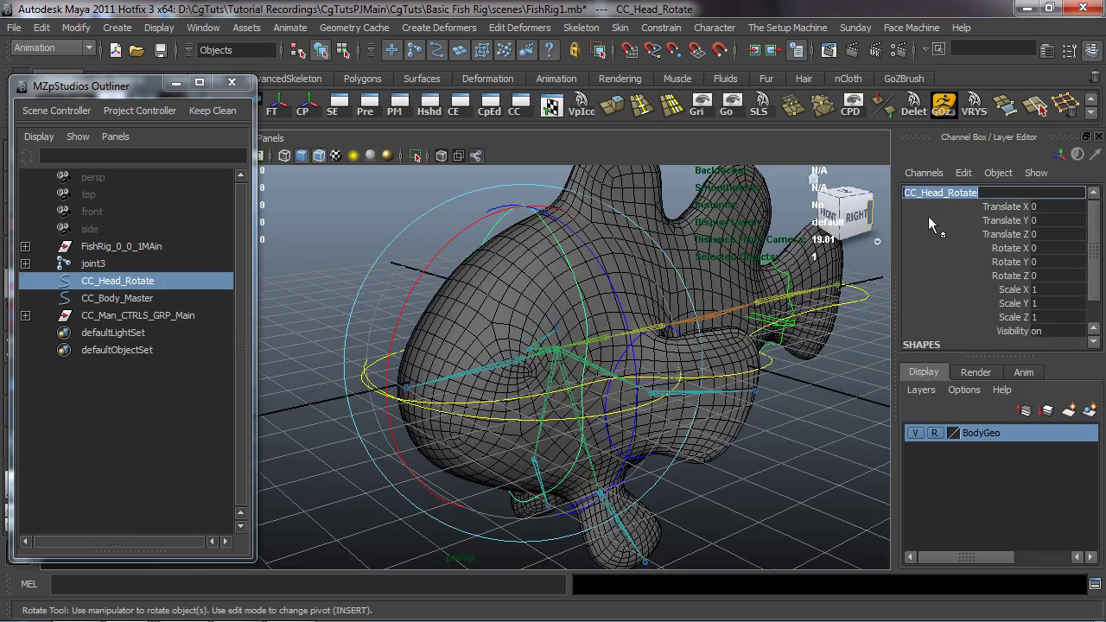
click(316, 320)
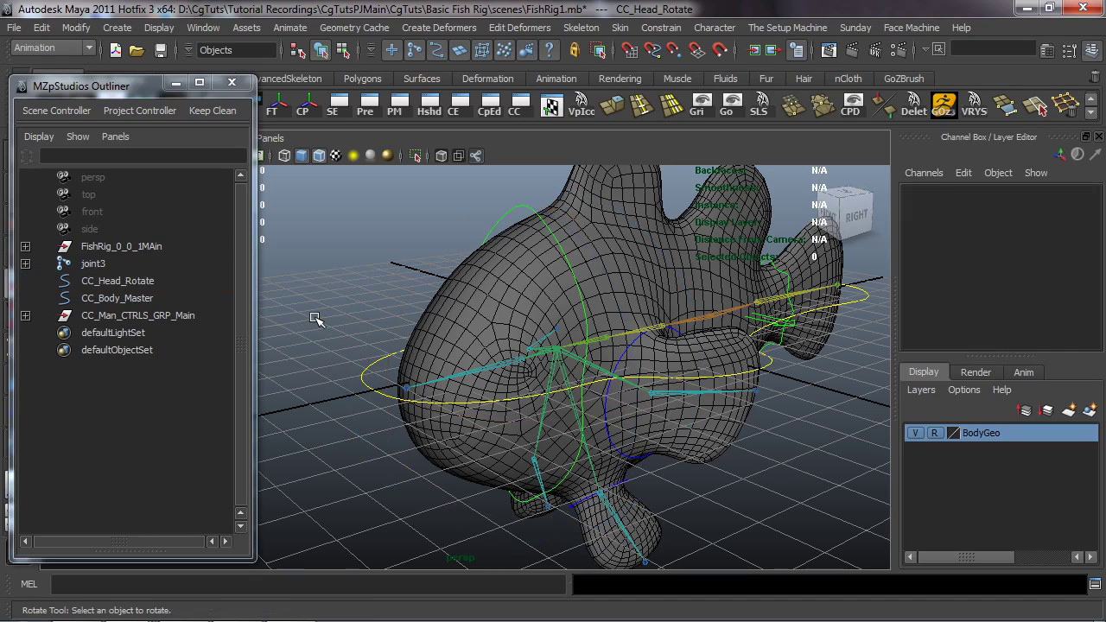
click(514, 207)
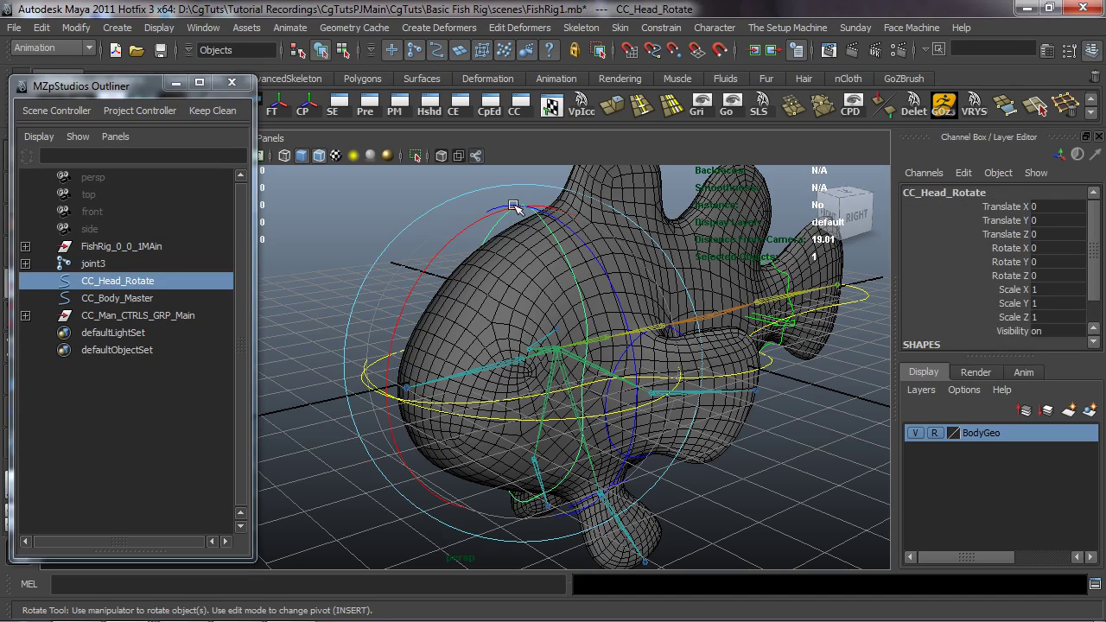
key(ctrl+g)
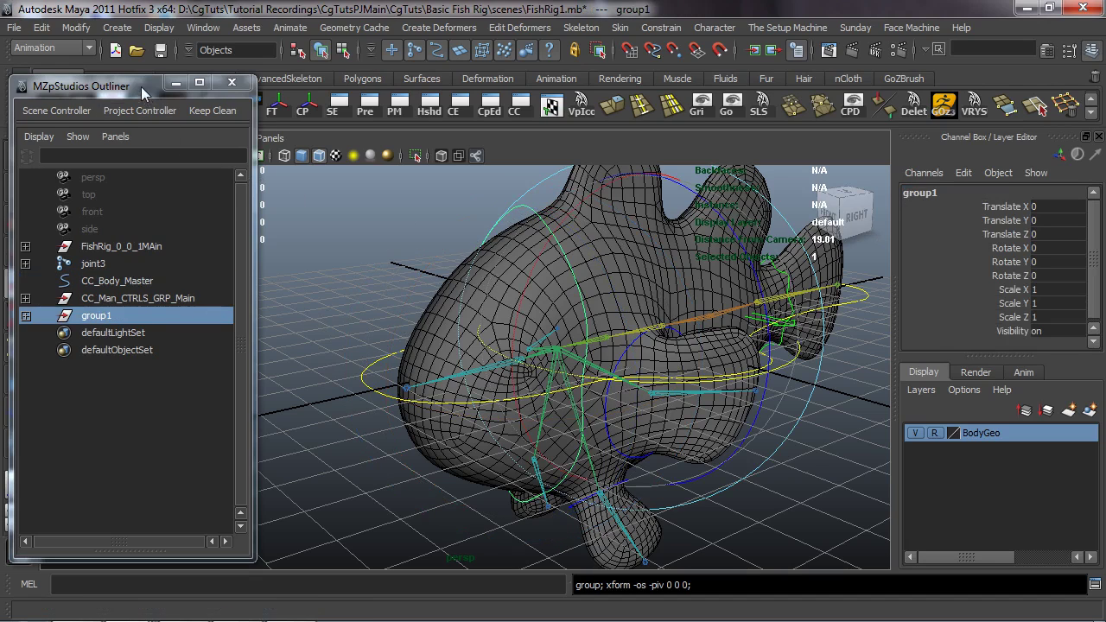
Step: Centre the new group's pivot on the head control and rename the group CC_Head_Rotate_GRP
drag(141, 79, 152, 128)
click(166, 108)
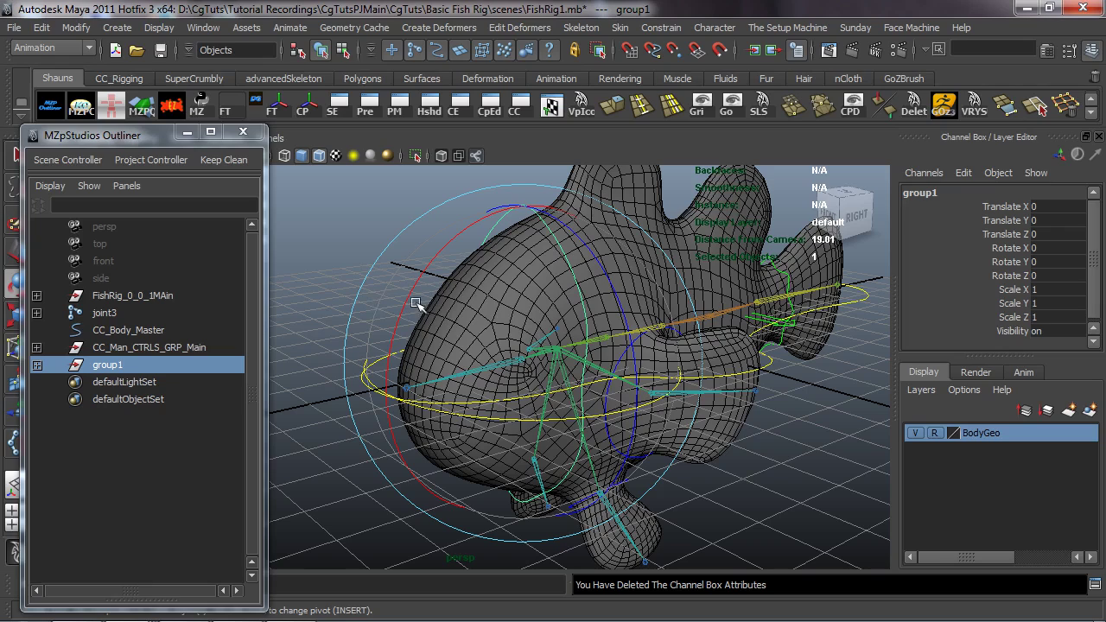
click(934, 195)
key(ctrl+v)
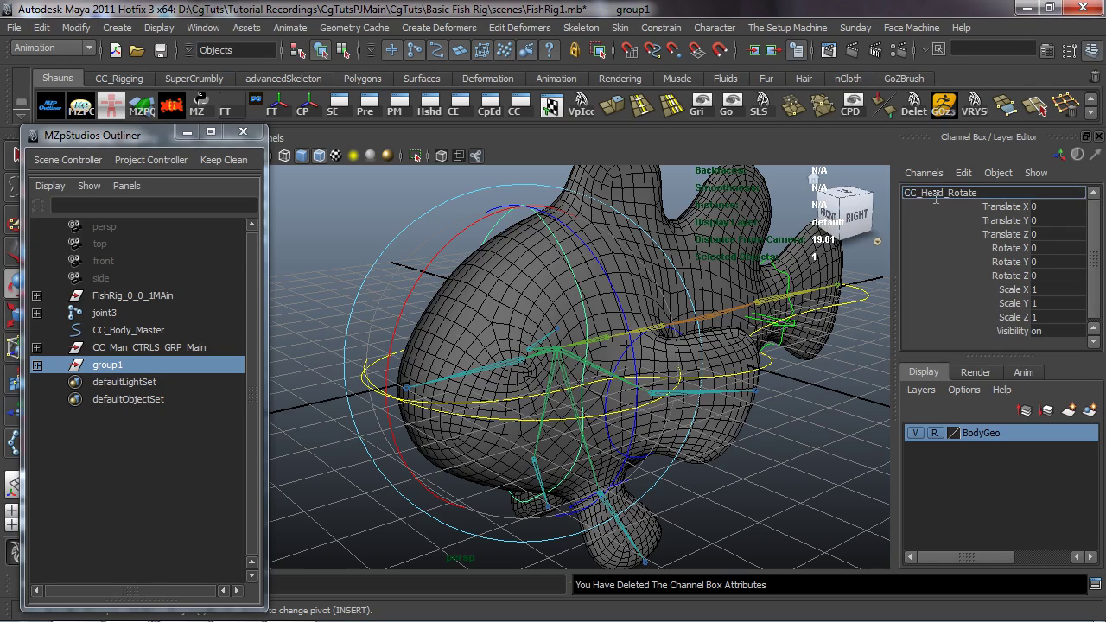
text(_GRP)
key(Return)
Step: Orient-constrain joint7 to the head control curve CC_Head_Rotate
click(329, 264)
alt+right_drag(329, 264, 547, 248)
click(500, 179)
key(f)
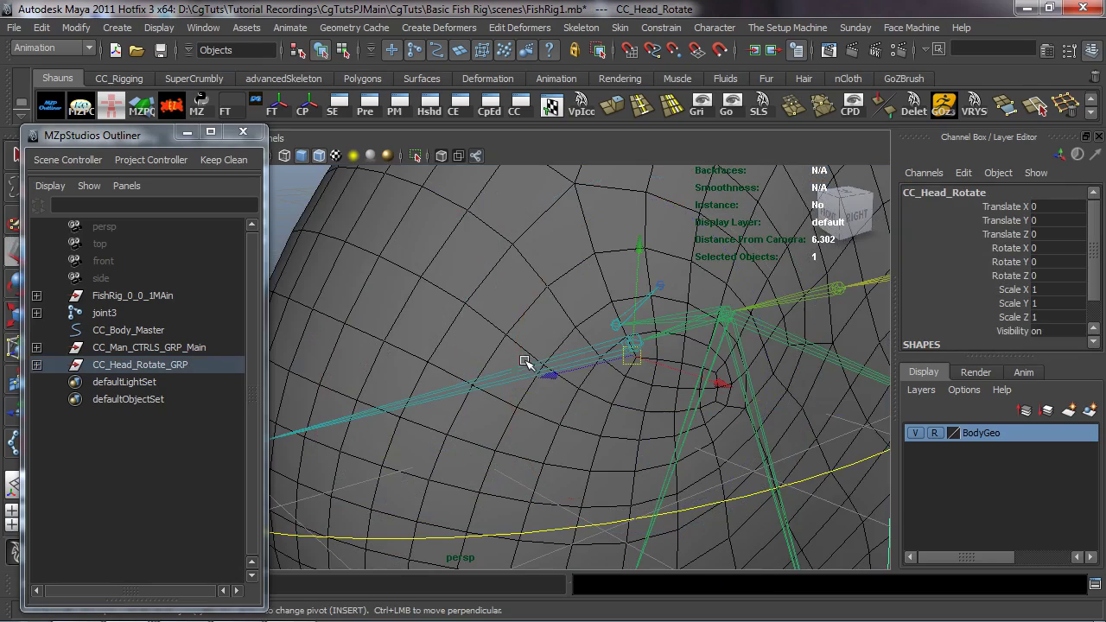
alt+drag(627, 354, 523, 363)
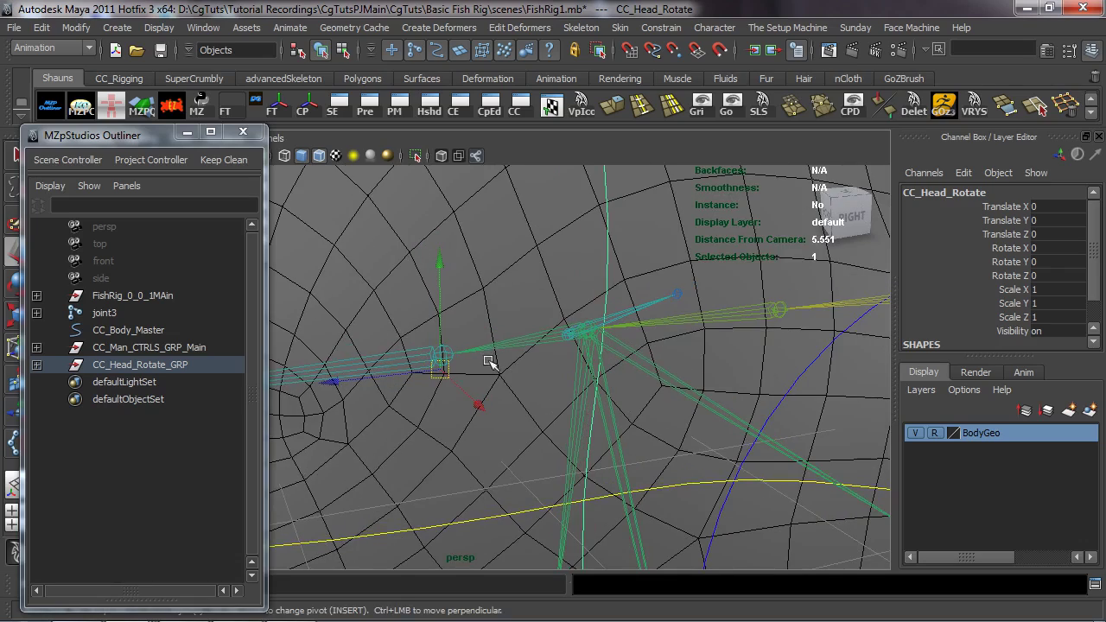
shift+click(444, 353)
click(661, 27)
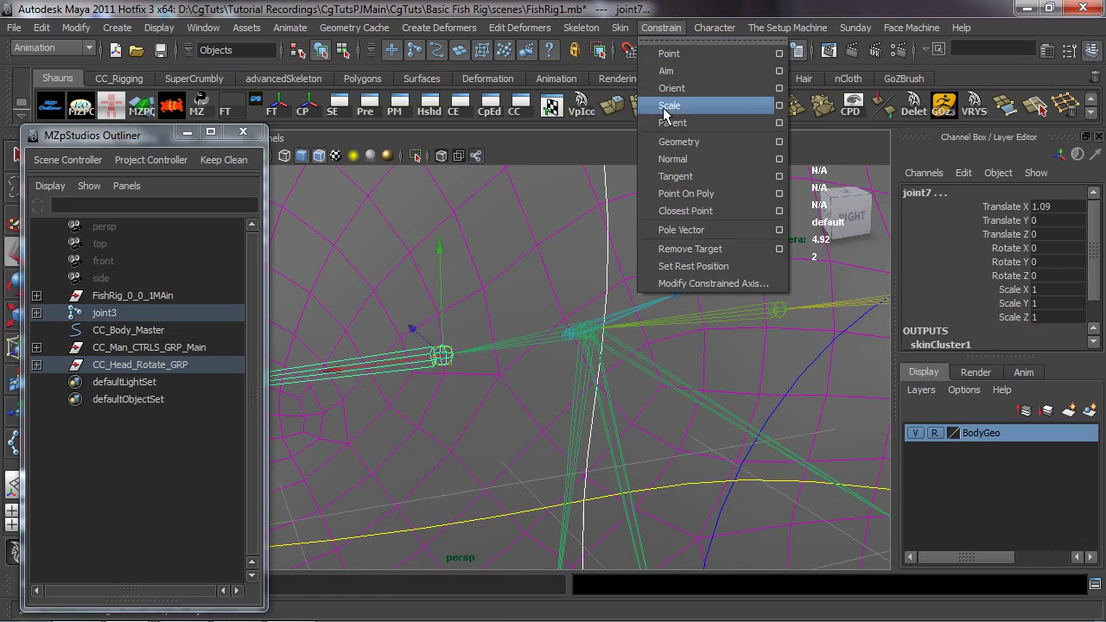
click(674, 95)
scroll(494, 351, down, 5)
alt+drag(494, 350, 473, 337)
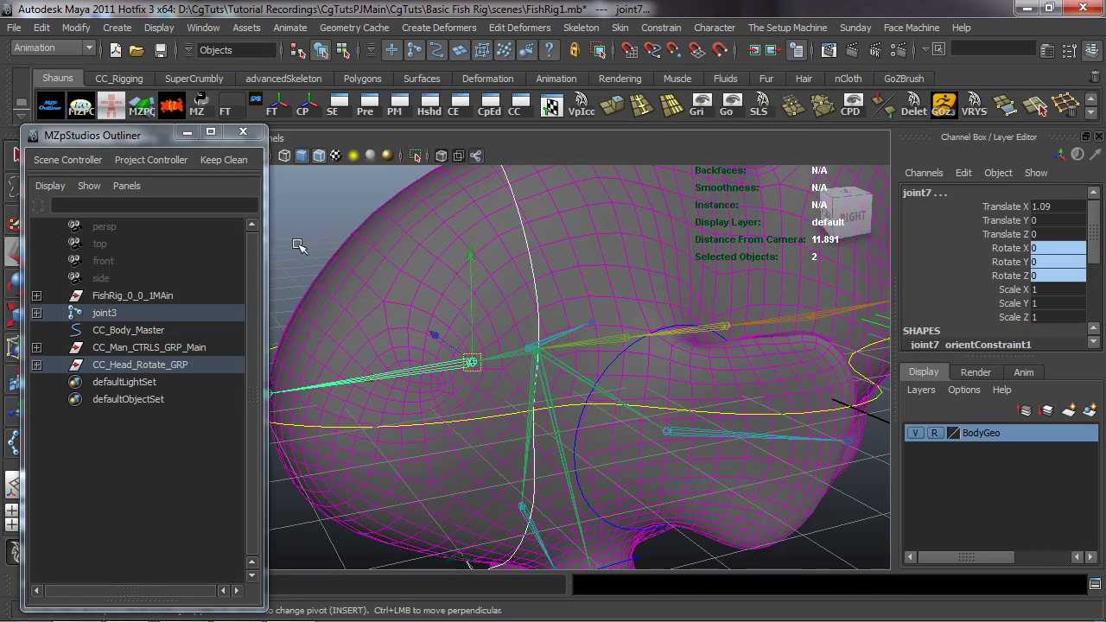
Step: Point-constrain CC_Head_Rotate_GRP to joint7 and clear the selection
click(299, 244)
click(470, 359)
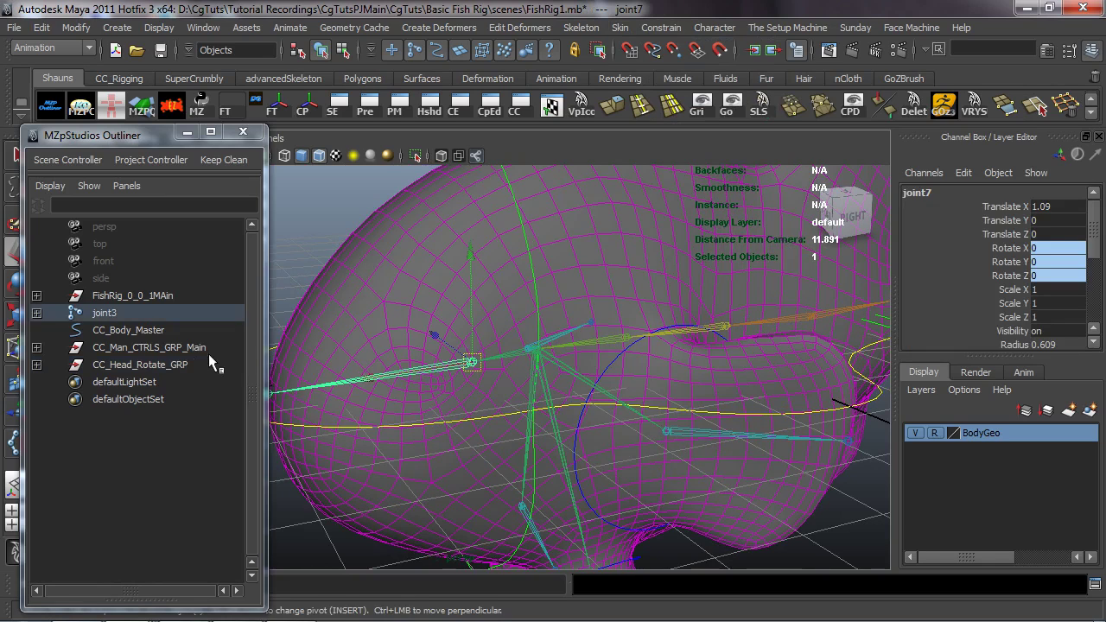
ctrl+click(165, 363)
click(661, 27)
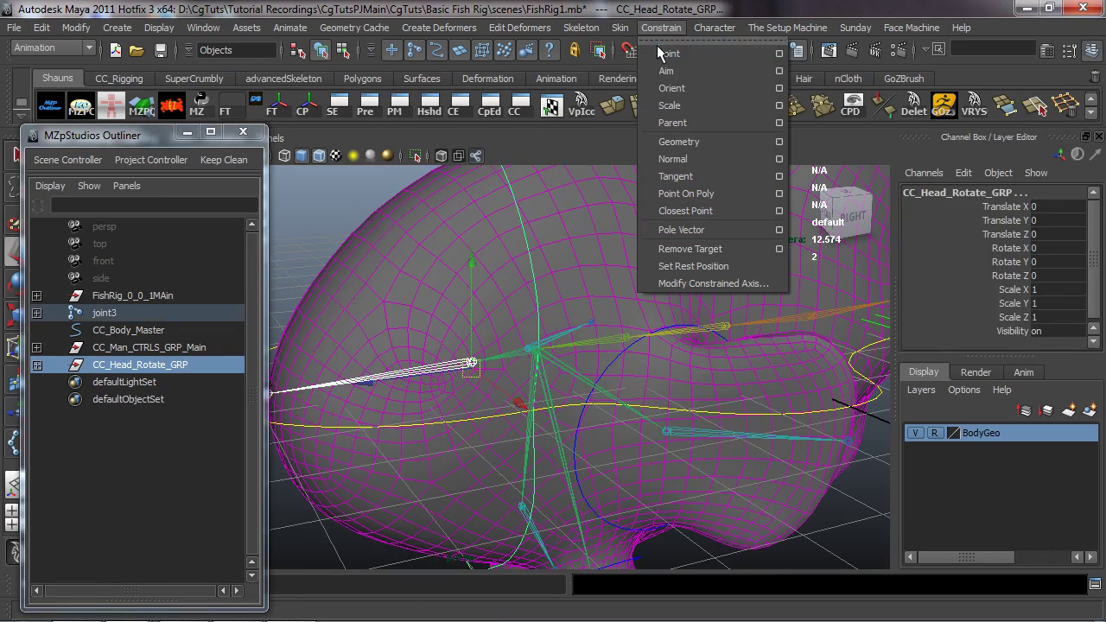
click(662, 57)
scroll(355, 251, down, 5)
click(355, 261)
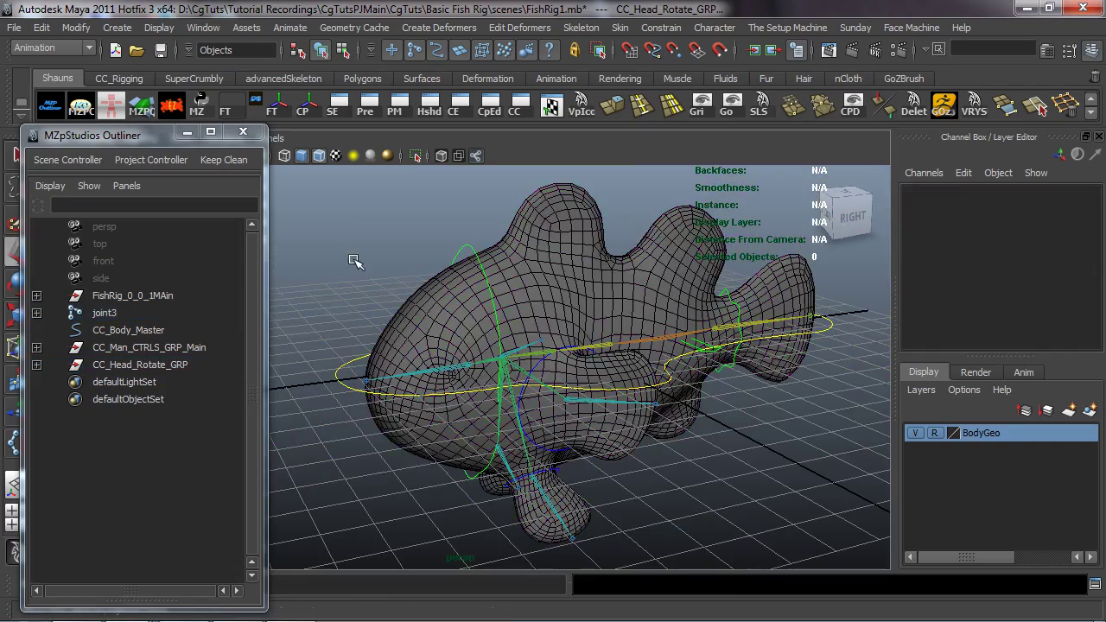
Step: Test joint7 on its own, undo the changes, and clear the selection
scroll(440, 366, up, 4)
click(467, 364)
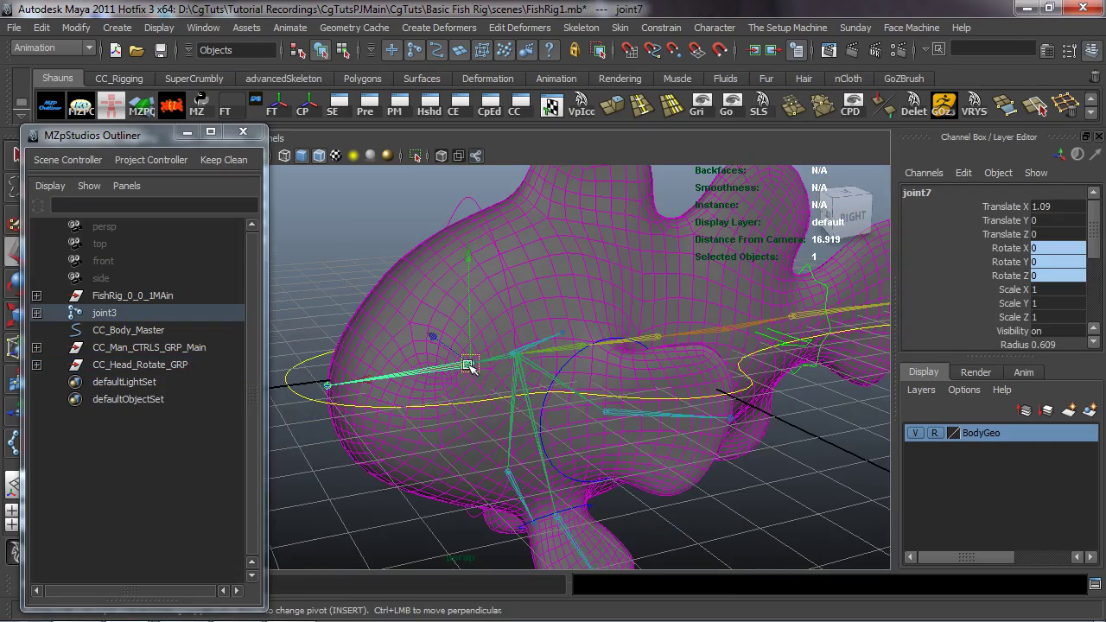
alt+drag(469, 366, 453, 390)
key(ctrl+z)
key(ctrl+z)
click(360, 242)
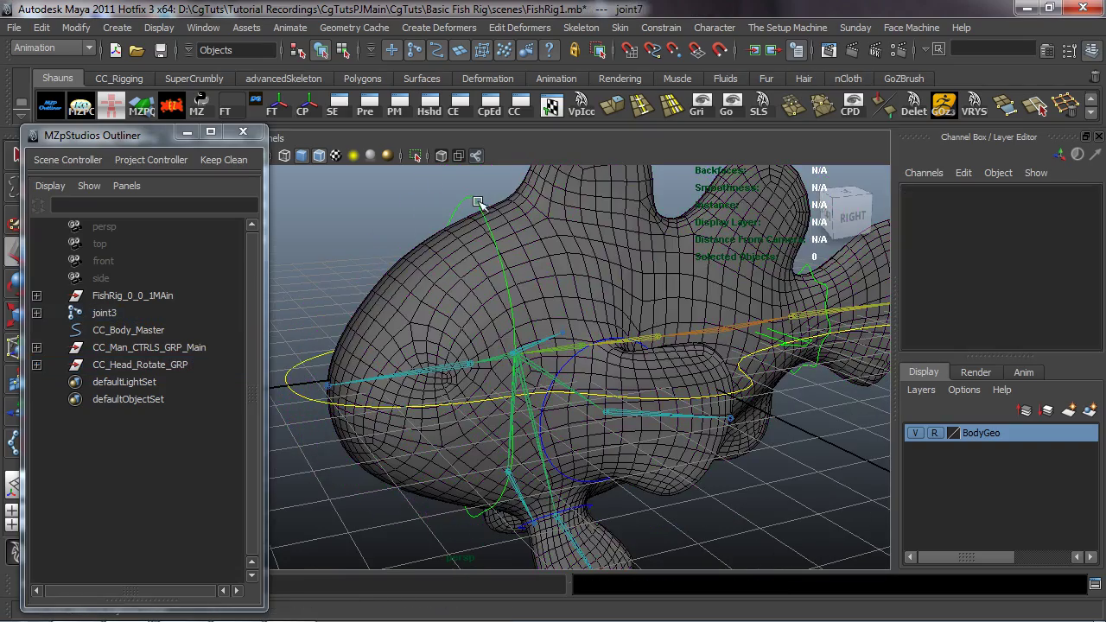
Step: Test-rotate the head control curve, undo the rotation, and clear the selection
click(475, 201)
key(e)
mouse_move(577, 390)
mouse_down()
mouse_move(605, 406)
mouse_move(666, 395)
mouse_move(481, 394)
mouse_move(580, 388)
mouse_up()
key(ctrl+z)
click(301, 239)
Step: Parent CC_Man_CTRLS_GRP_Main under the CC_Body_Master curve and clear the selection
alt+drag(329, 286, 368, 305)
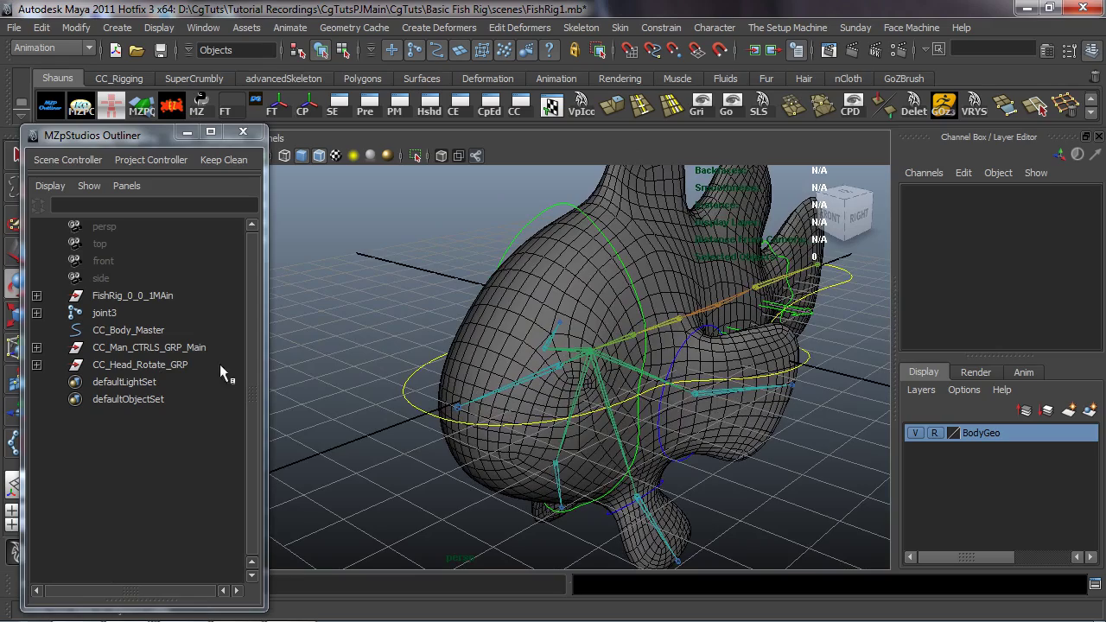
alt+drag(480, 385, 484, 356)
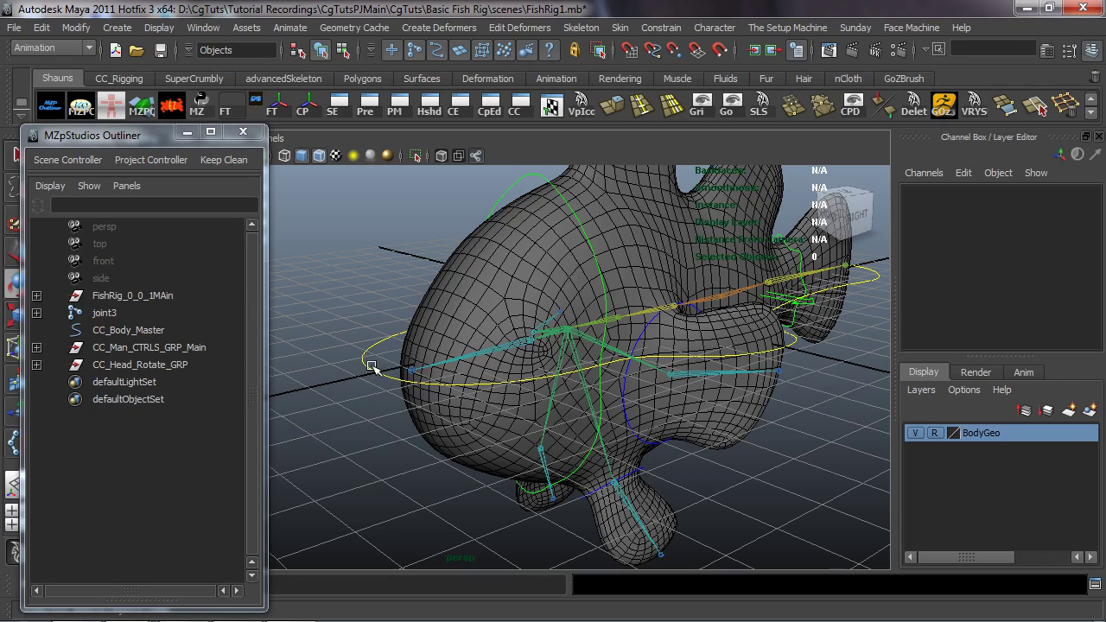
click(164, 349)
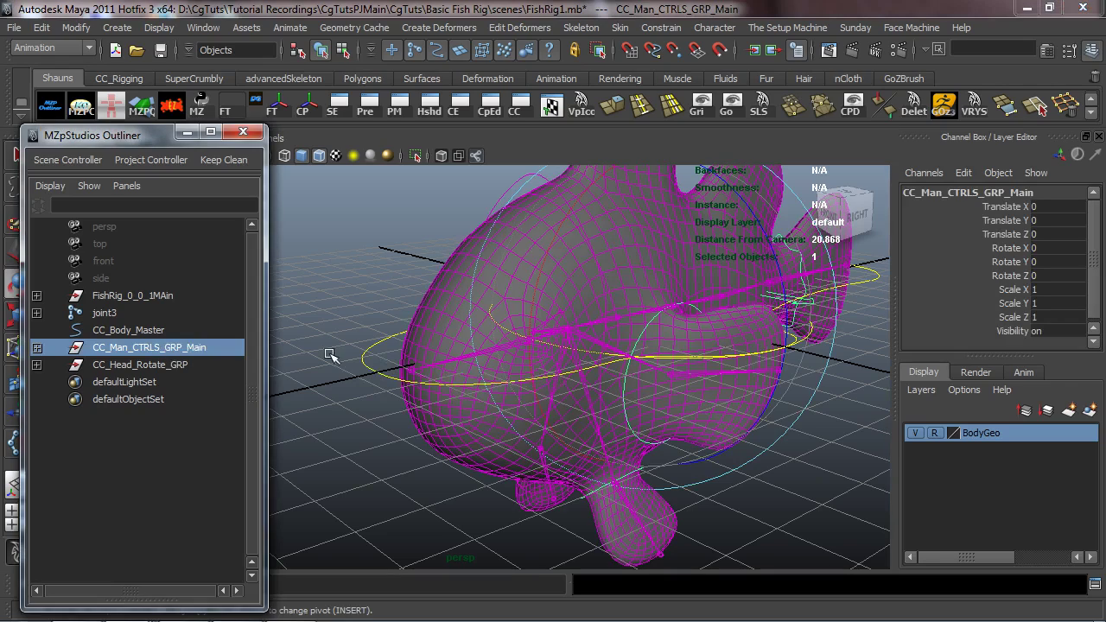
alt+drag(330, 355, 328, 363)
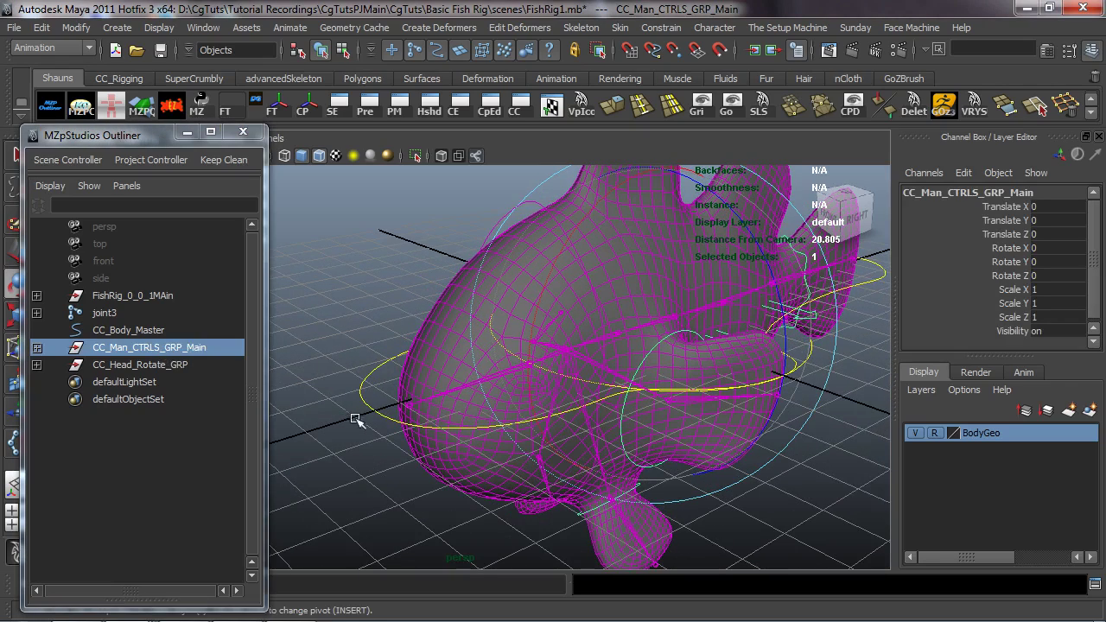
shift+click(363, 389)
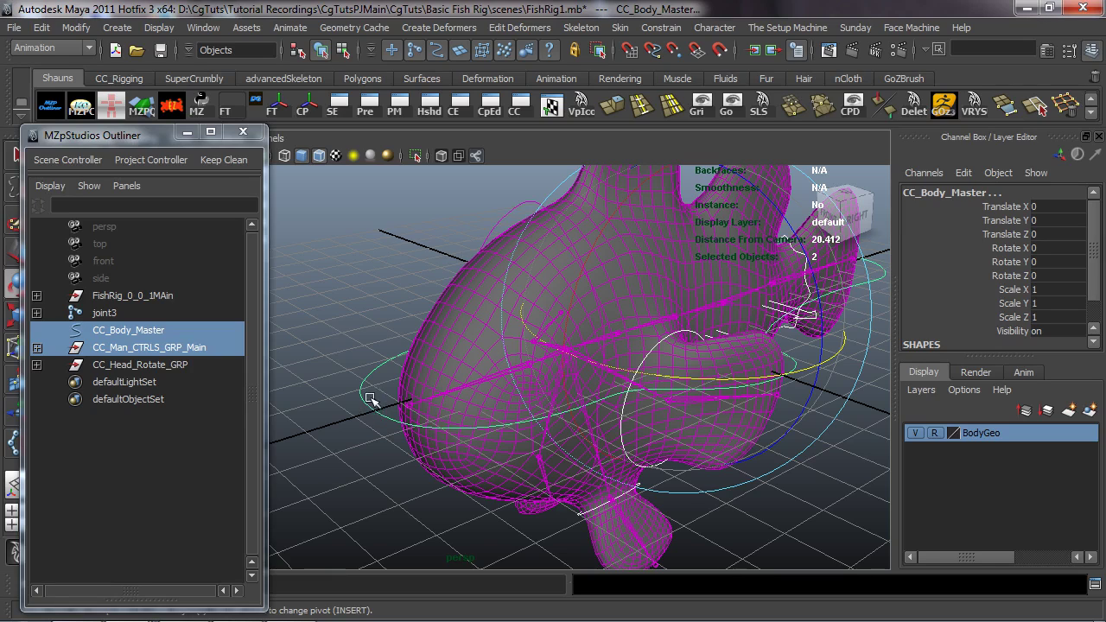
key(p)
click(350, 452)
alt+drag(352, 452, 333, 423)
Step: Parent CC_Head_Rotate_GRP under the CC_Body_Master curve and clear the selection
click(138, 349)
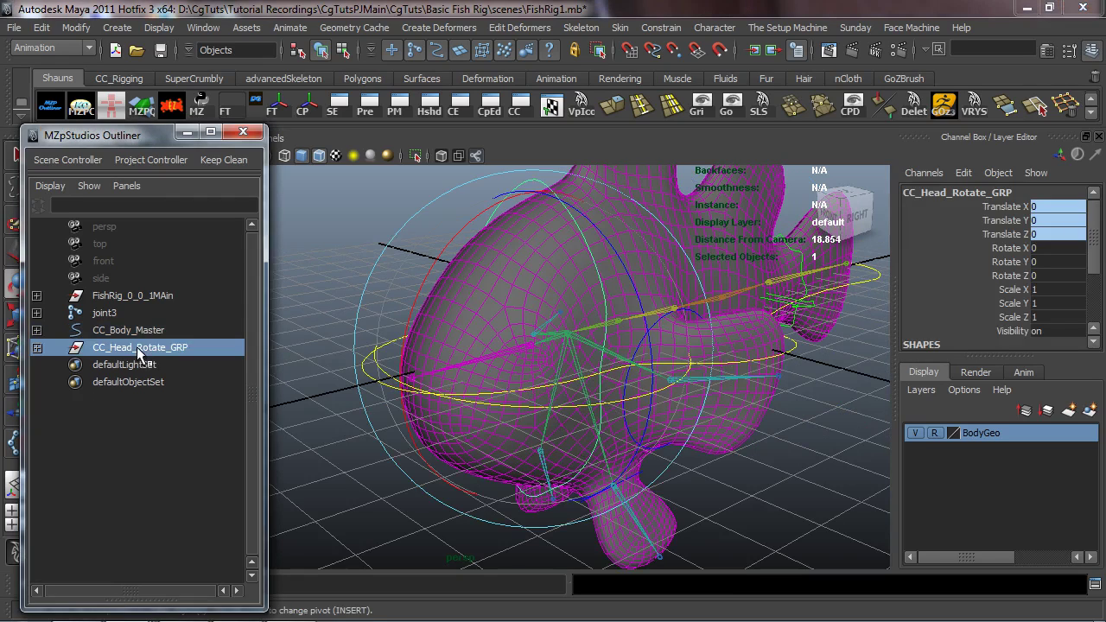
shift+click(361, 367)
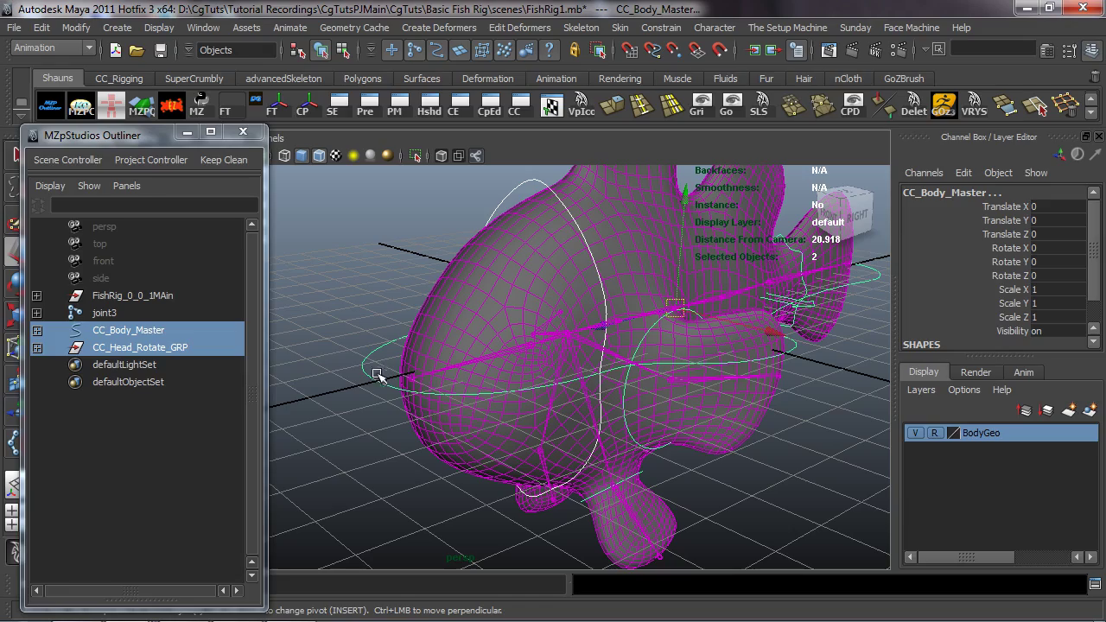
key(p)
click(364, 425)
mouse_move(364, 426)
alt+mouse_down()
mouse_move(376, 437)
mouse_move(358, 447)
mouse_move(328, 427)
mouse_move(346, 432)
alt+mouse_up()
Step: Create an empty group and rename it Tuts_FishRig_GRP
key(ctrl+g)
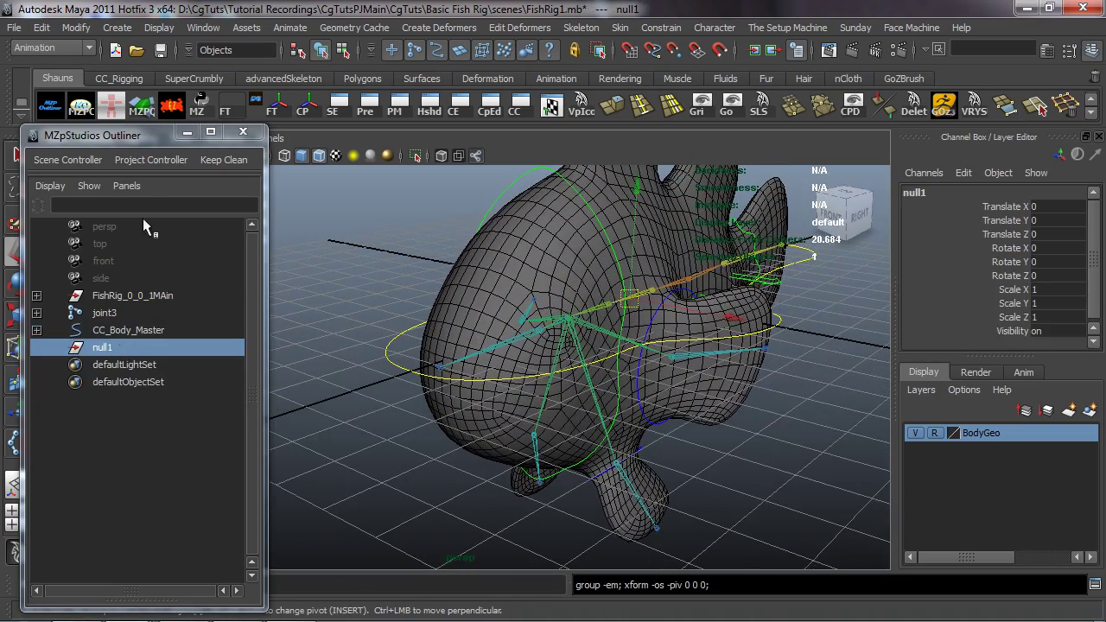
click(173, 105)
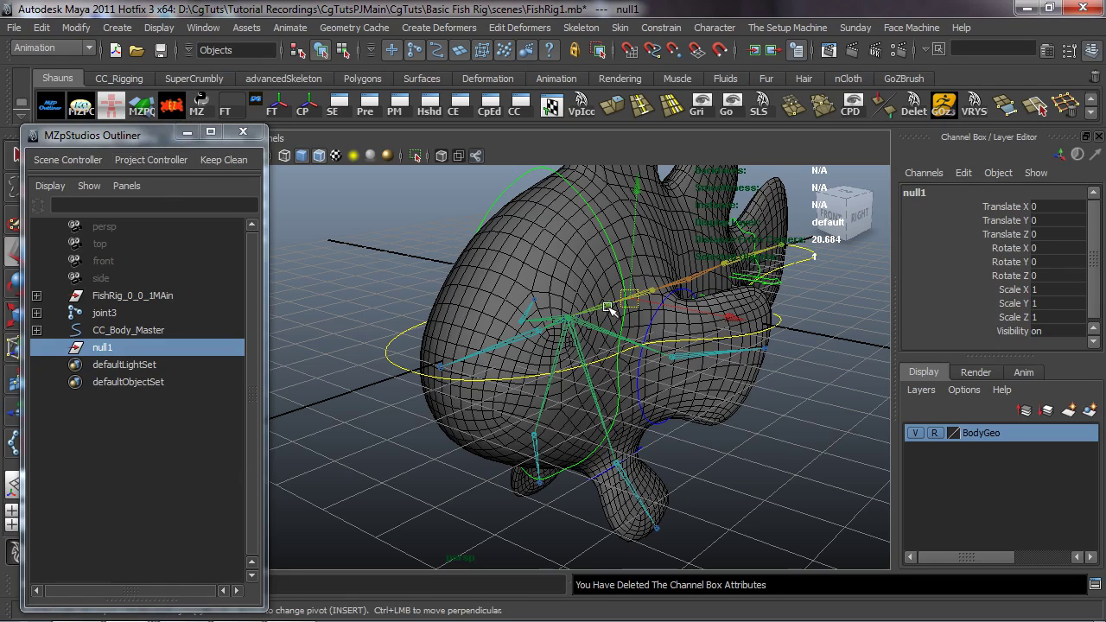
double_click(117, 346)
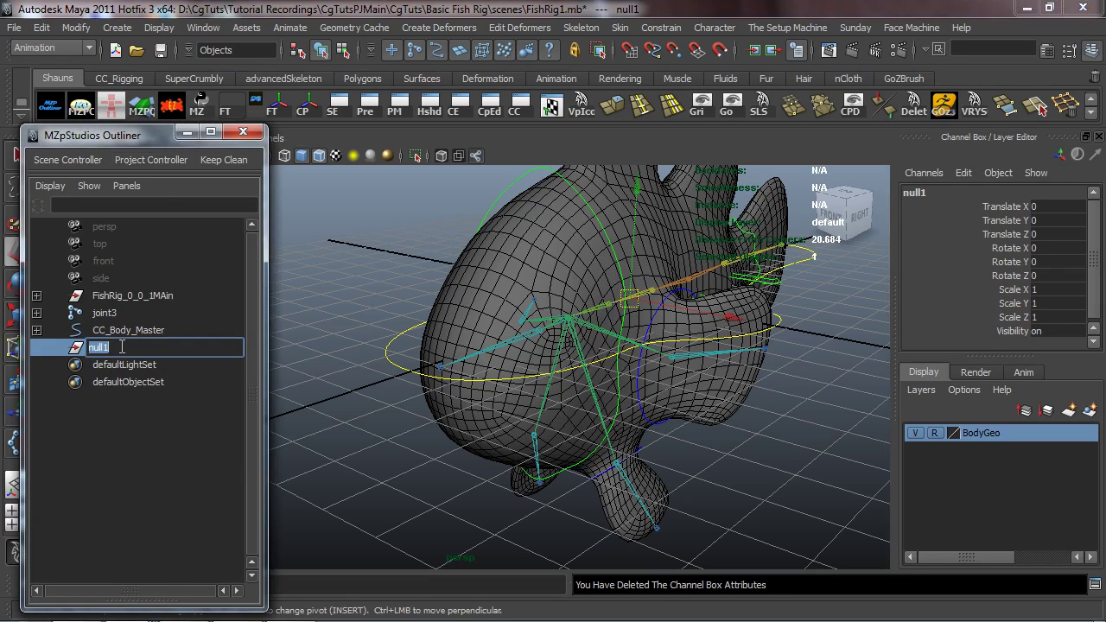
text(Tuts_FishRig_GRP)
key(Return)
Step: Move FishRig_0_0_1MAin, joint3 and CC_Body_Master into Tuts_FishRig_GRP and clear the selection
drag(108, 297, 111, 330)
middle_drag(108, 298, 112, 345)
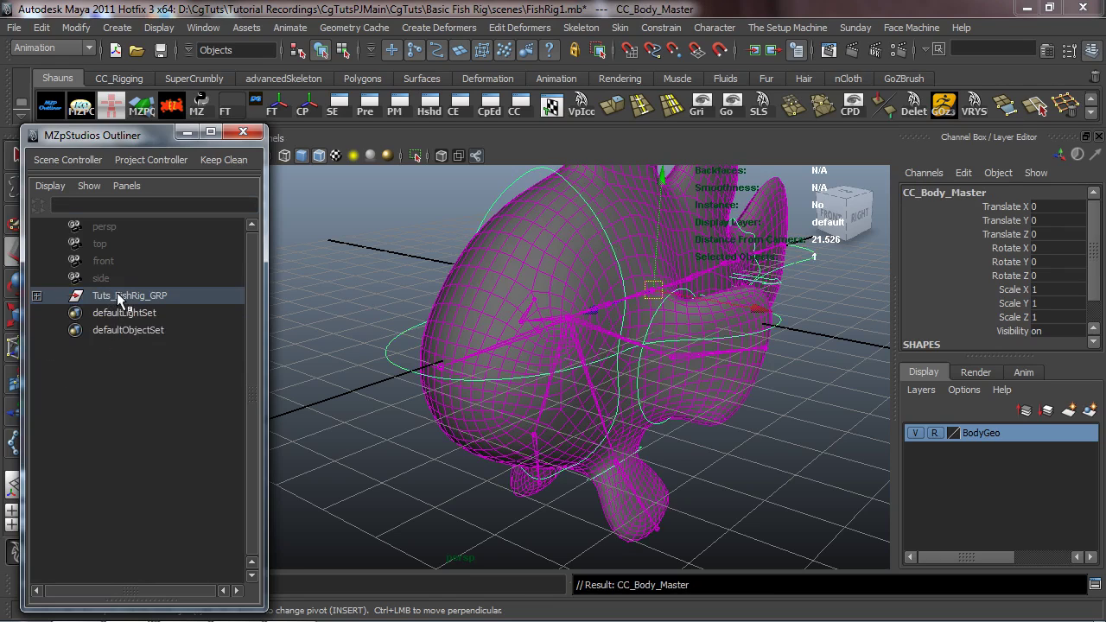
click(345, 281)
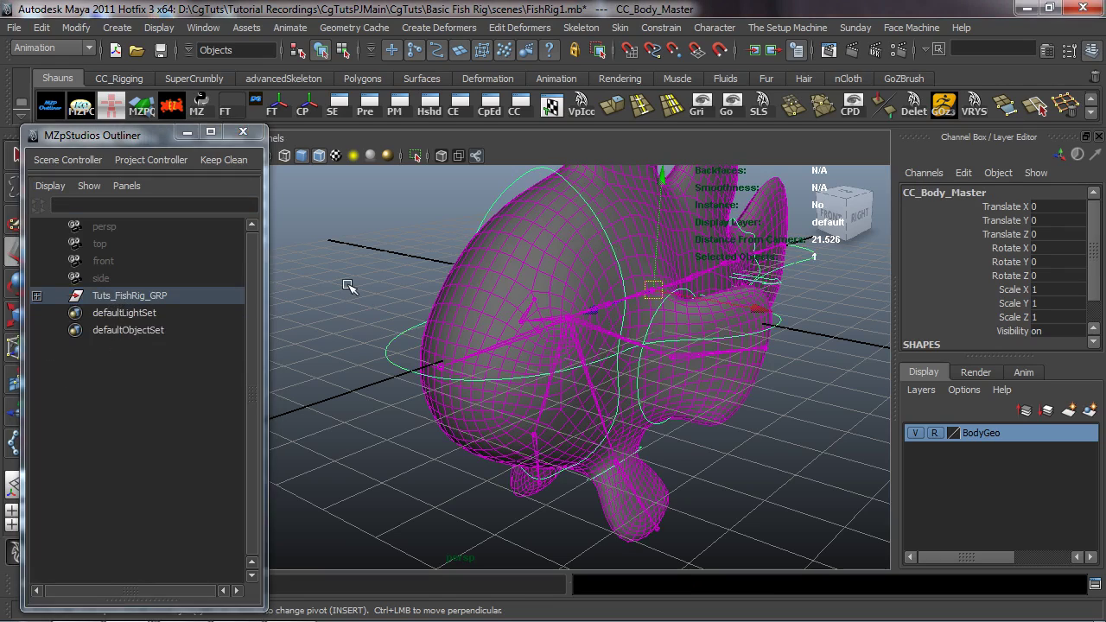
Step: Start a new keyable Enum attribute on the CC_Body_Master curve with the long name Tuts_FishRig_ManControl_Vis
alt+drag(410, 359, 393, 363)
alt+middle_drag(393, 362, 424, 391)
alt+drag(424, 390, 730, 361)
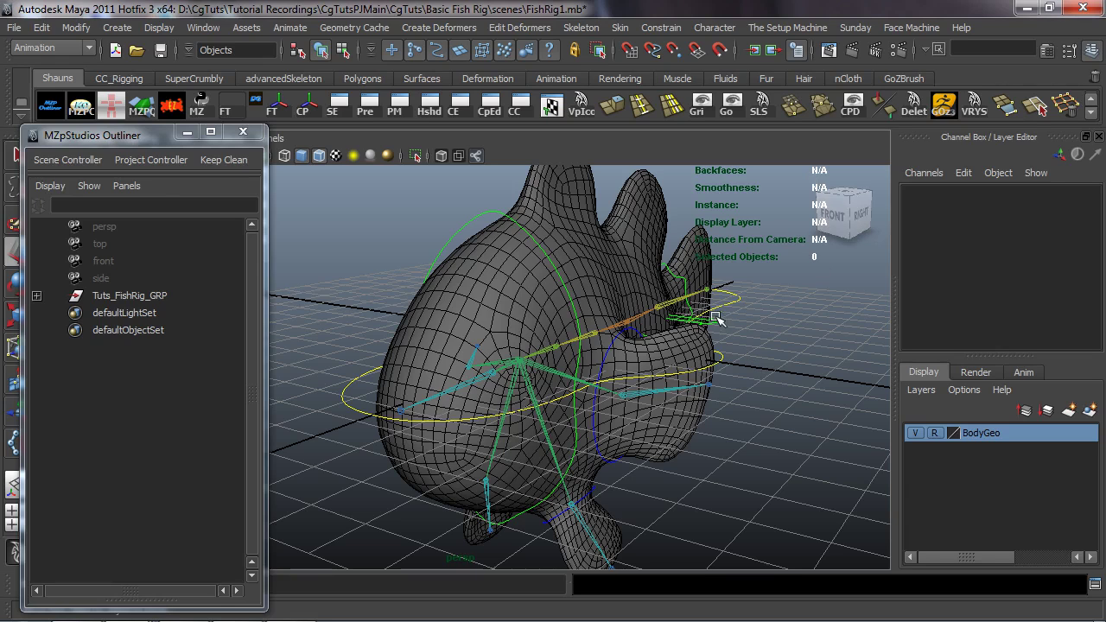
drag(739, 294, 756, 312)
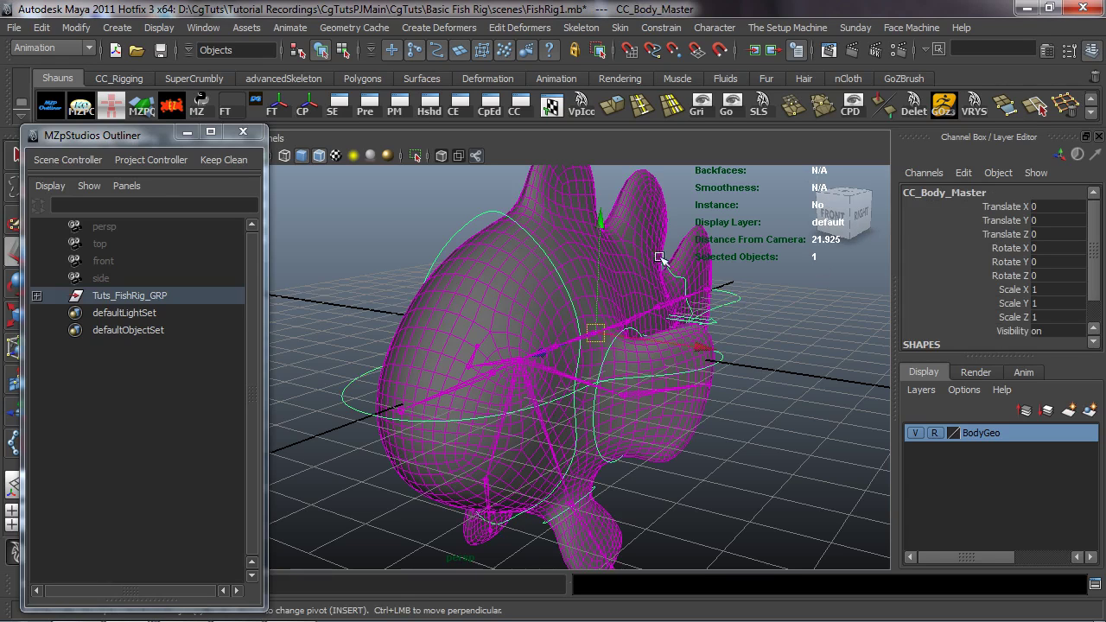
alt+drag(562, 323, 506, 388)
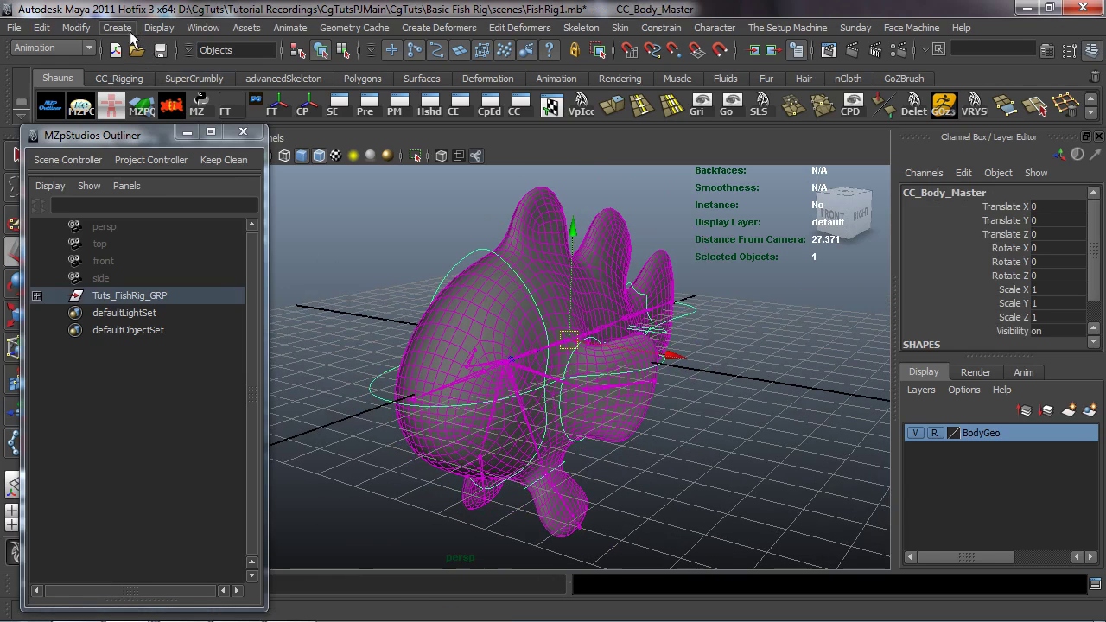
click(76, 27)
click(103, 248)
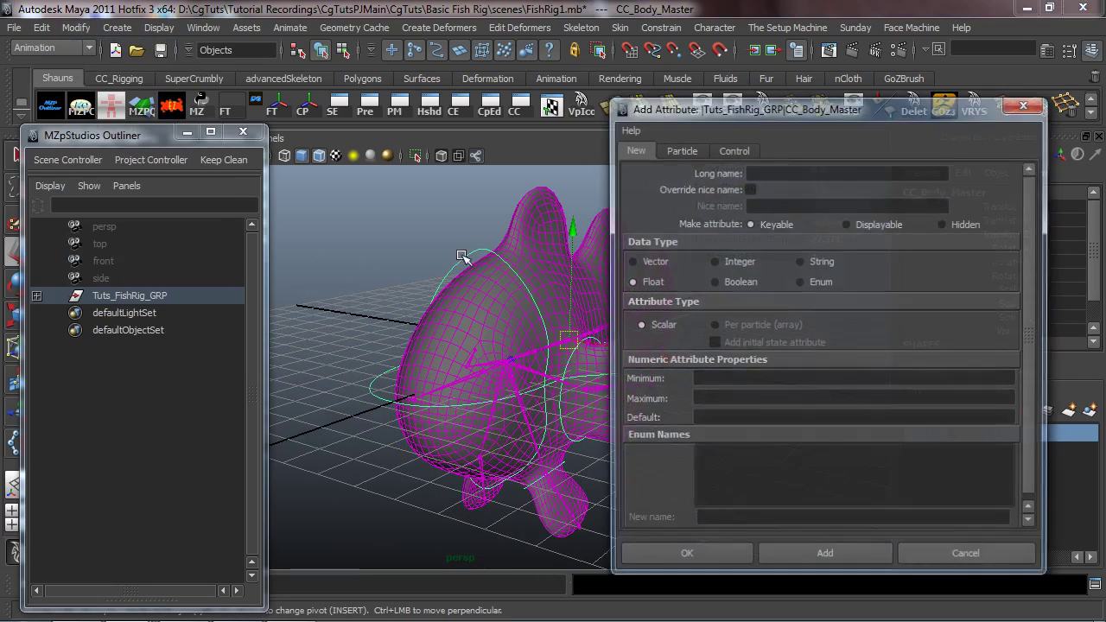
drag(723, 105, 576, 51)
click(617, 230)
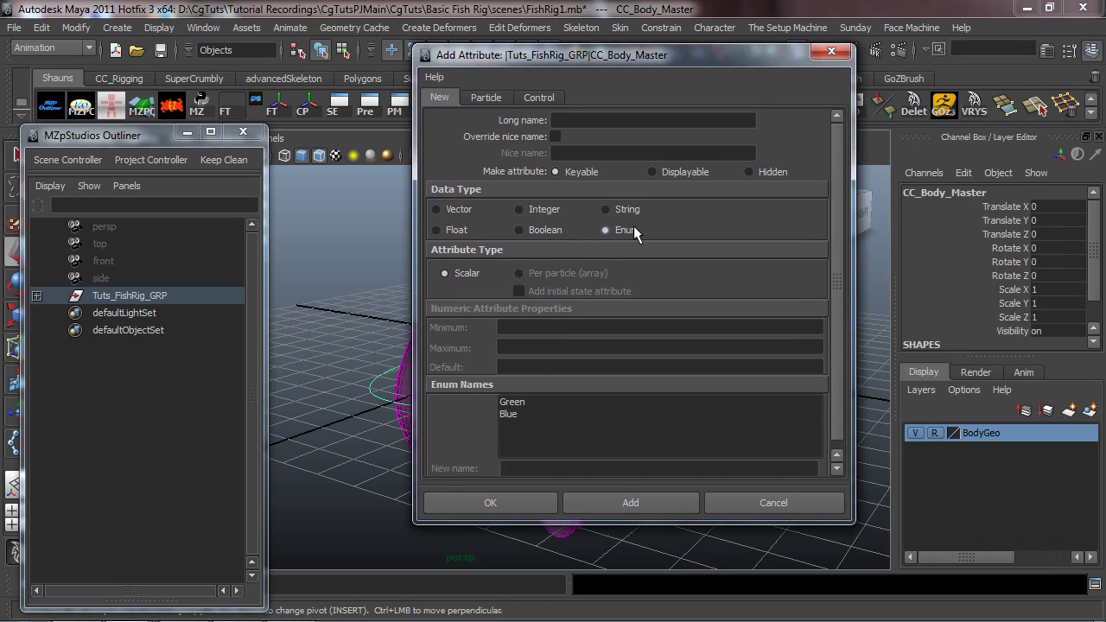
click(575, 118)
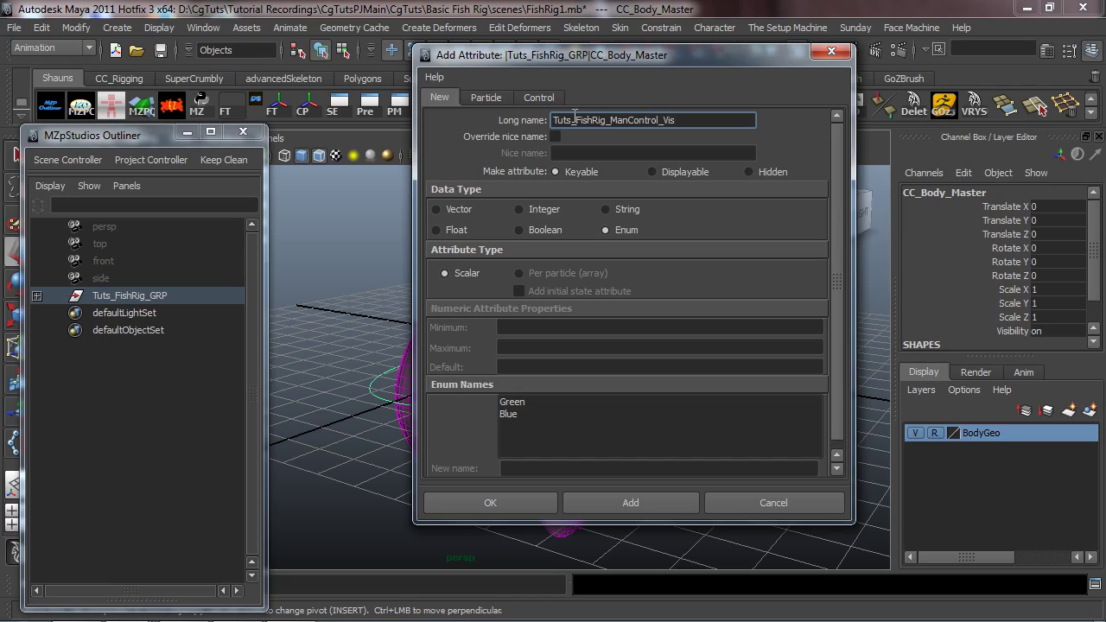
Step: Rename the enum entries Green and Blue to Hidden and Show, and add the attribute to CC_Body_Master
click(519, 403)
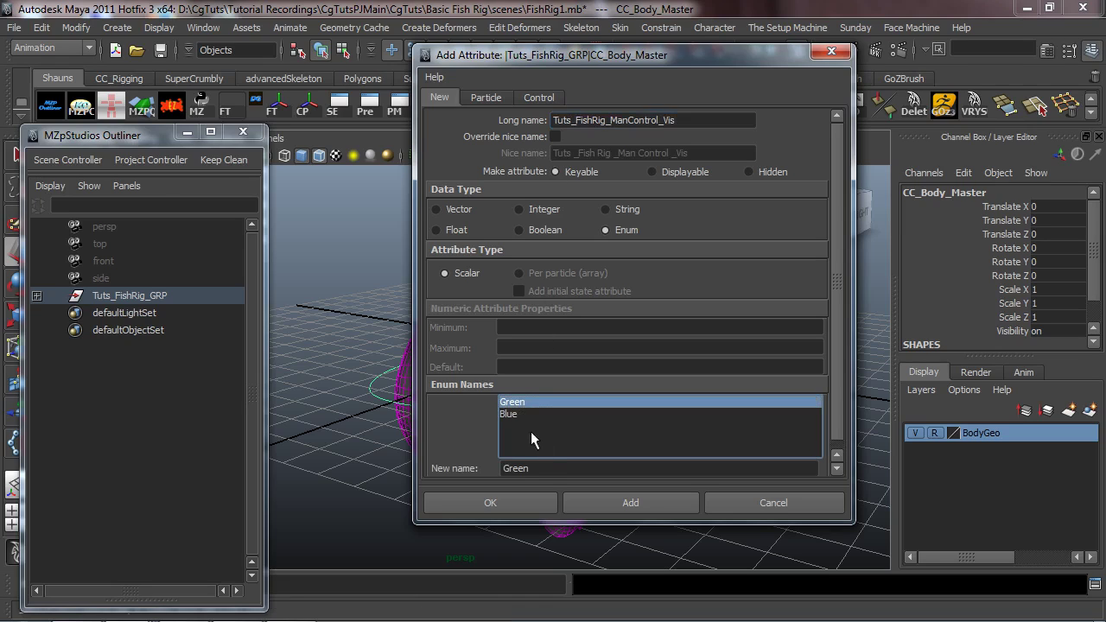
text(Hidden)
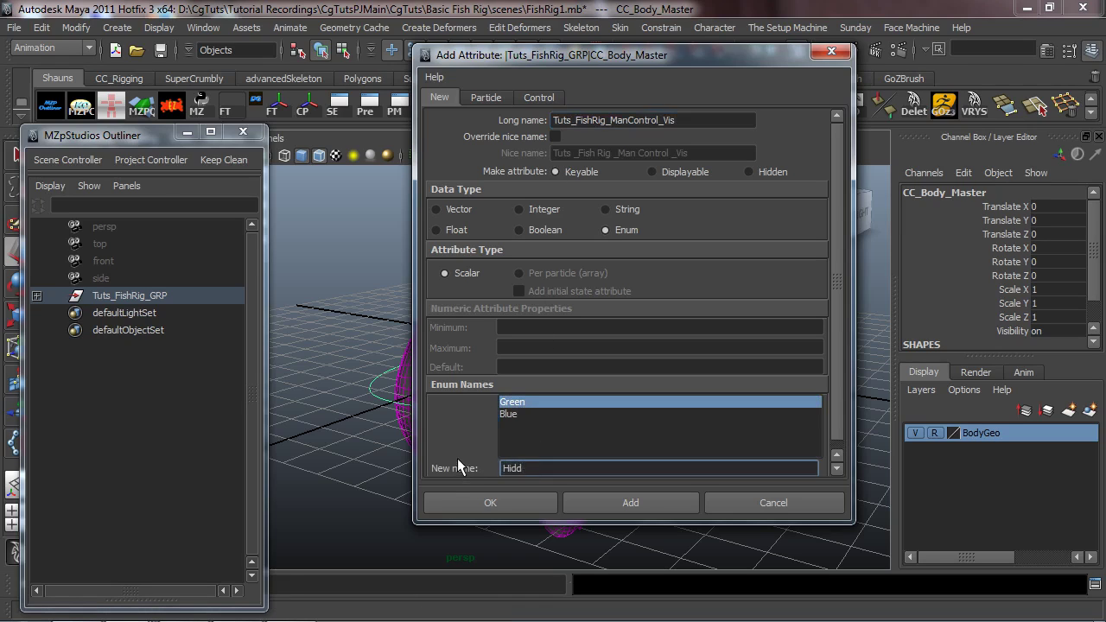
click(509, 415)
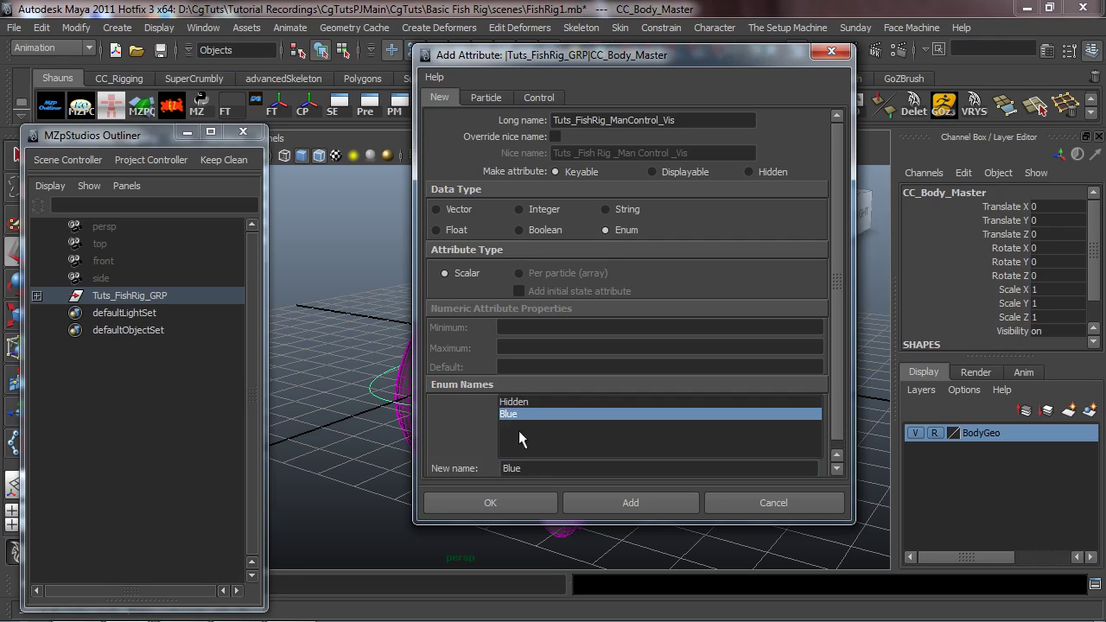
text(Show)
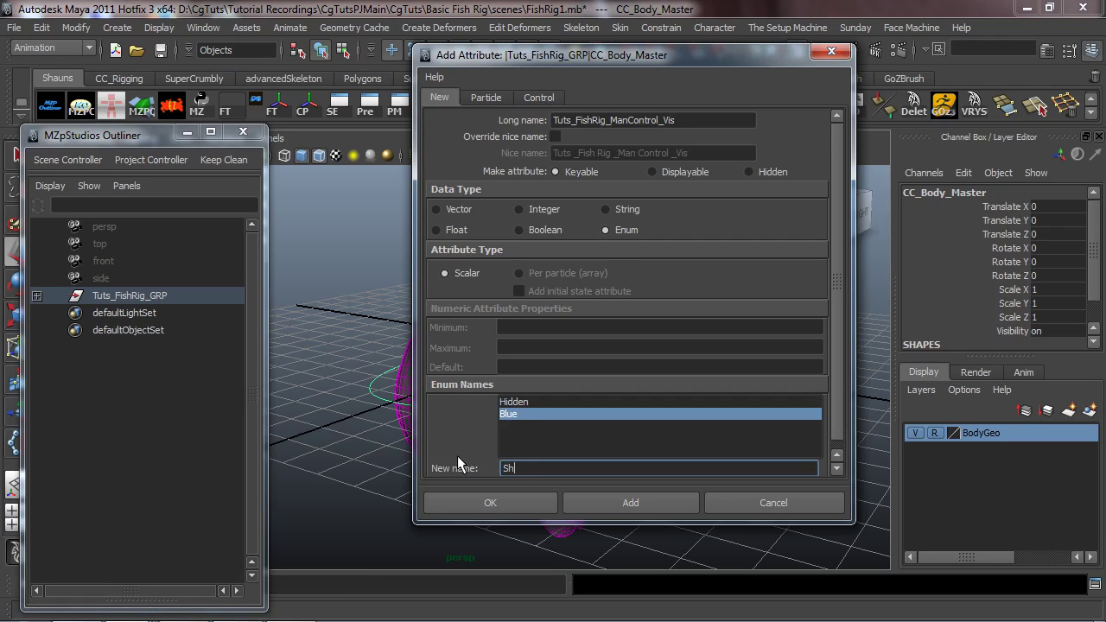
click(562, 429)
click(534, 414)
click(616, 504)
Step: Check the new visibility attribute's choices on CC_Body_Master, keep it at Hidden, and close the Add Attribute window
scroll(1047, 263, down, 1)
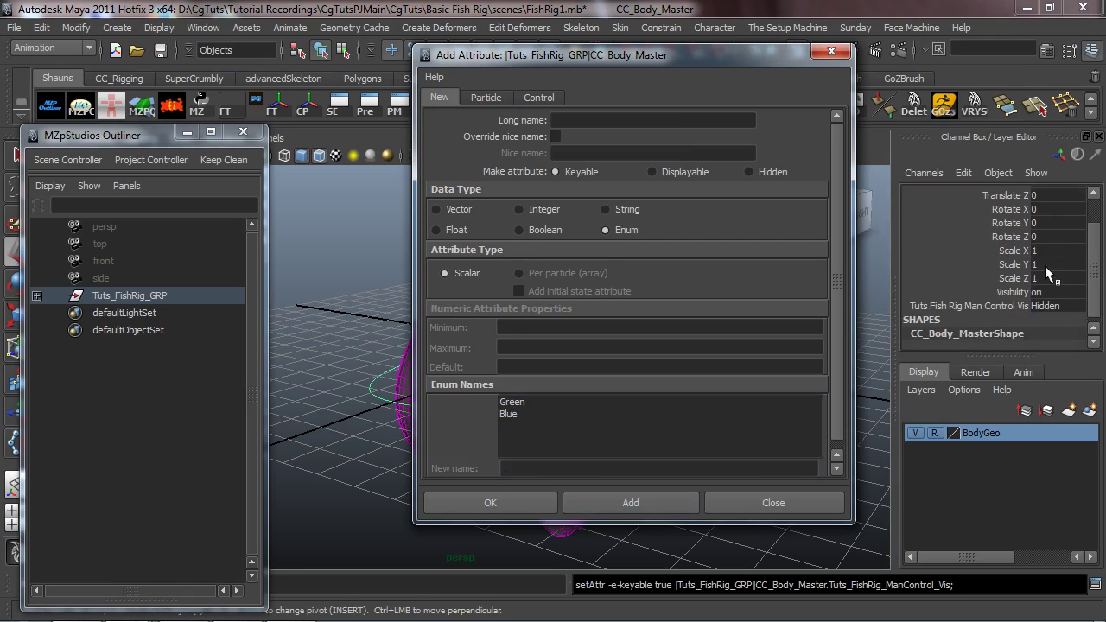
click(1047, 305)
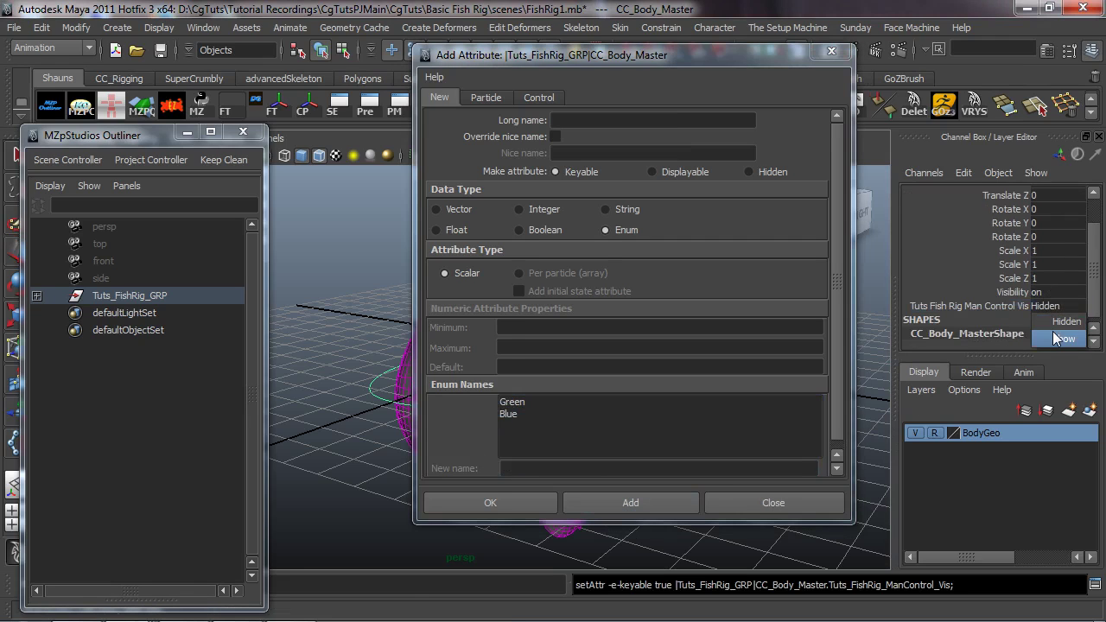
click(1033, 318)
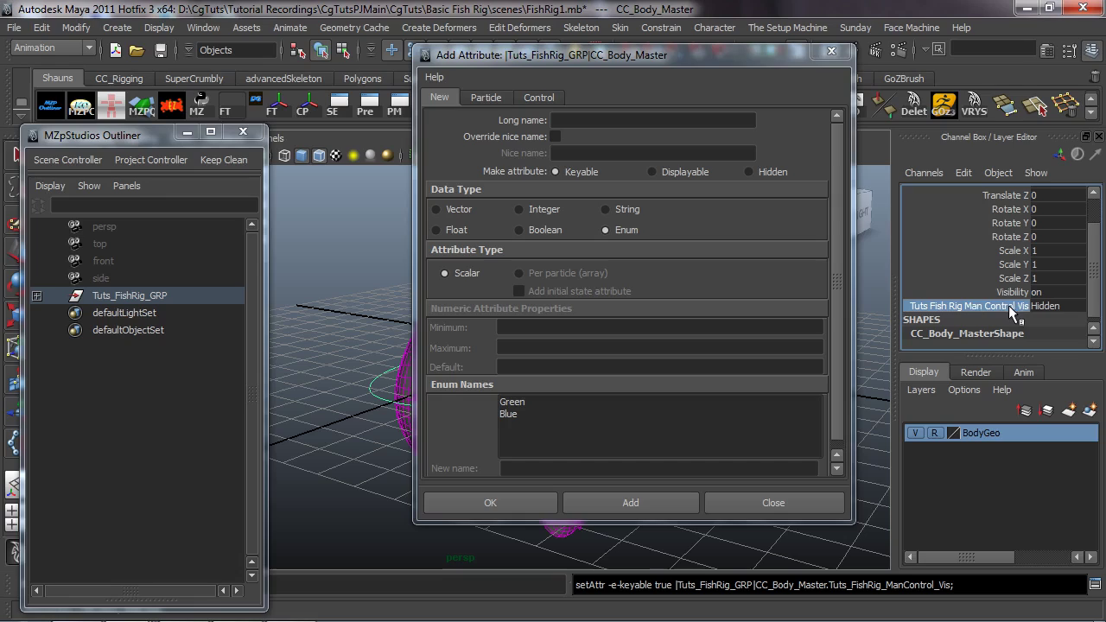
click(831, 51)
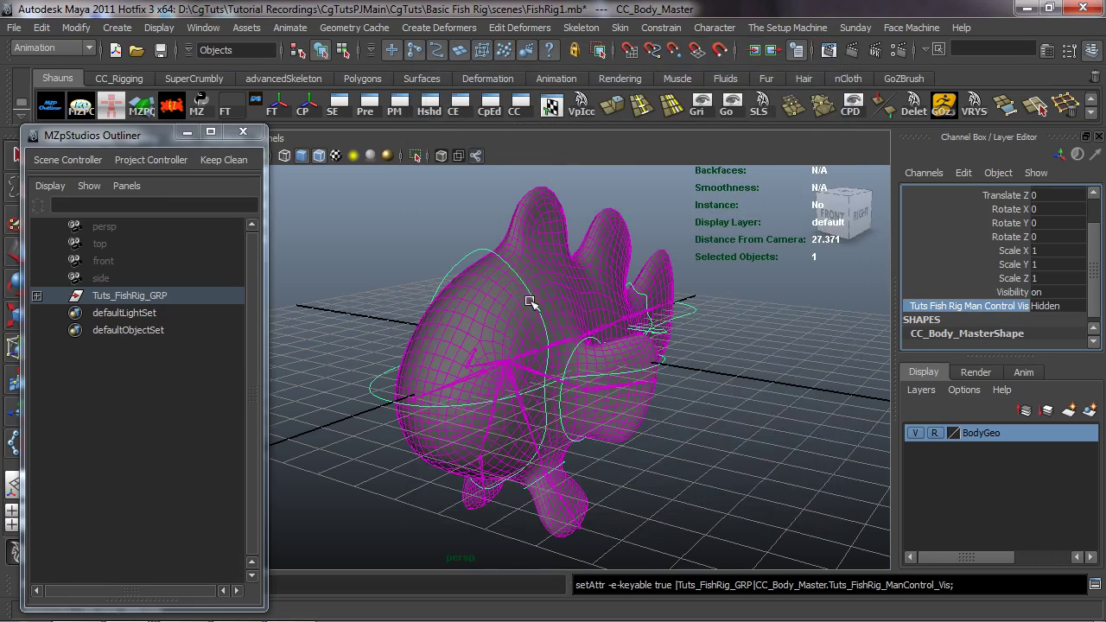
Step: Select the CC_Body_Master curve and open the Connection Editor with it loaded as the output side
click(707, 324)
click(683, 294)
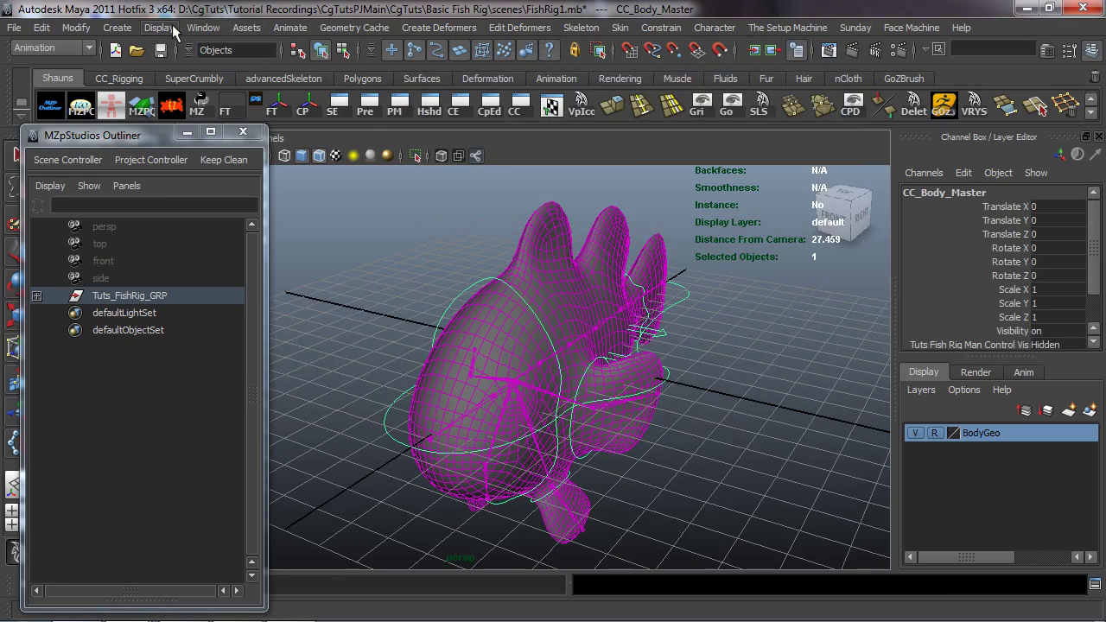
click(201, 27)
mouse_move(212, 58)
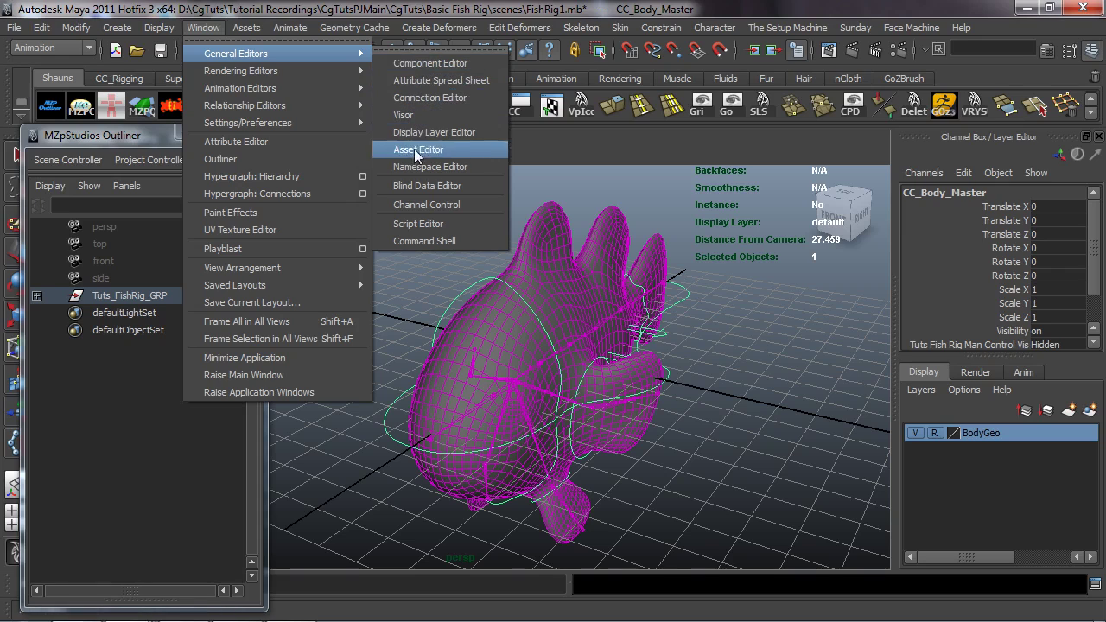
click(435, 97)
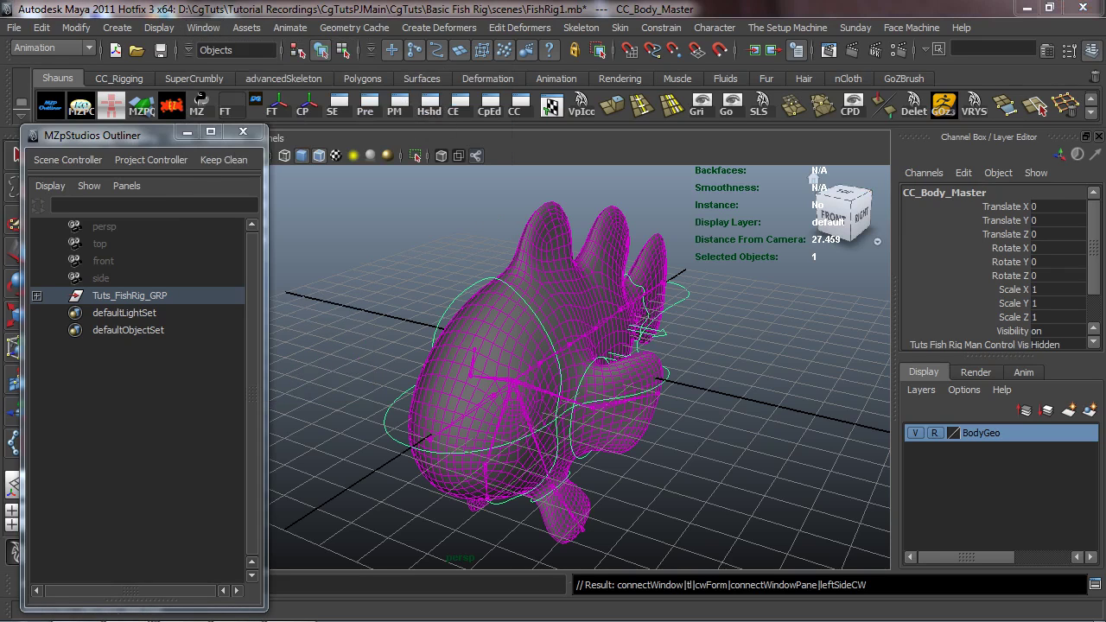
drag(794, 107, 741, 14)
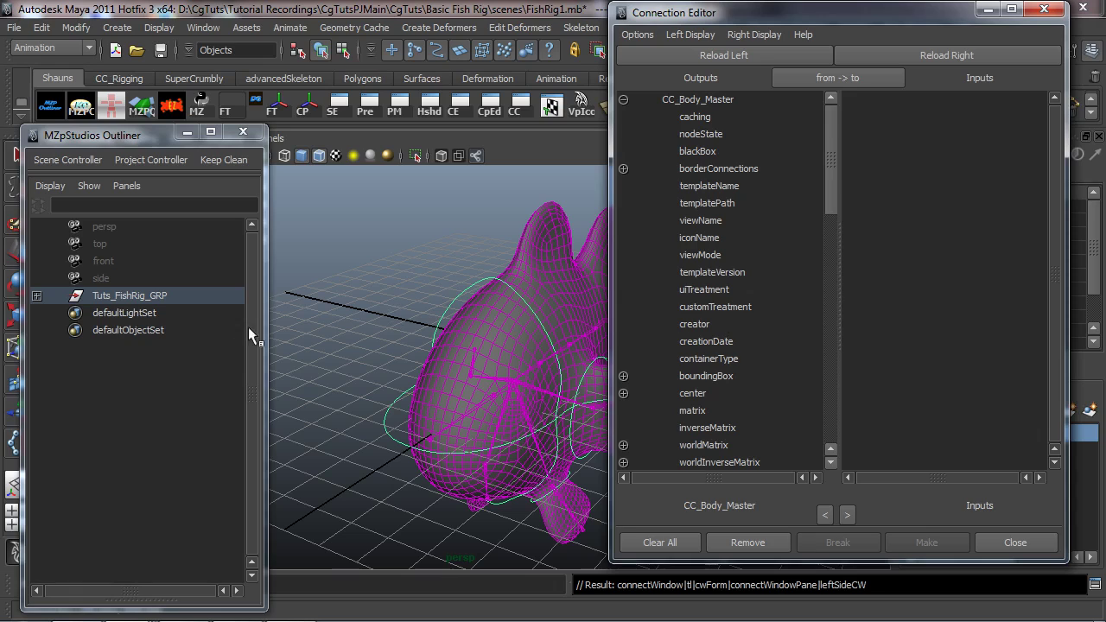
Step: Select CC_Man_CTRLS_GRP_Main under CC_Body_Master and load it as the input side of the Connection Editor
click(36, 296)
click(78, 346)
click(37, 347)
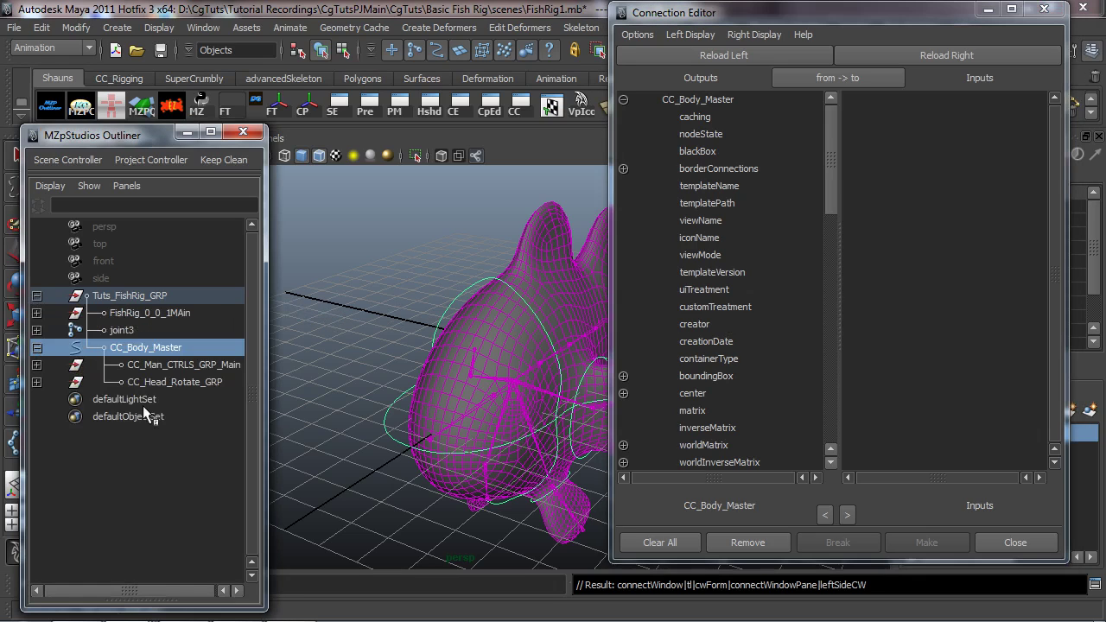
click(175, 364)
alt+drag(494, 395, 482, 316)
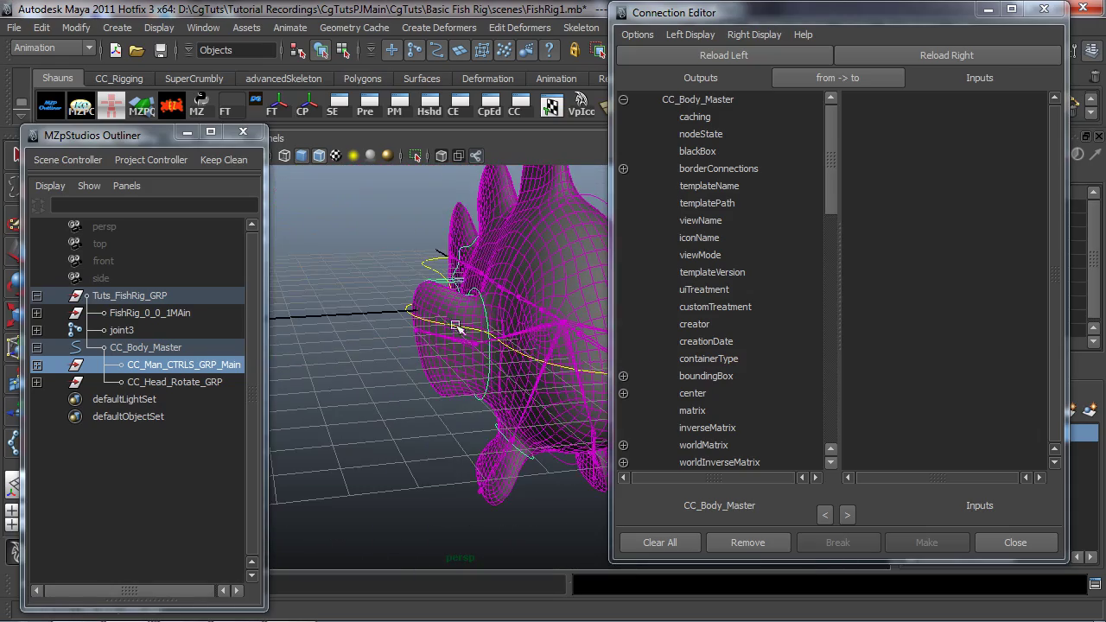
alt+drag(519, 370, 438, 278)
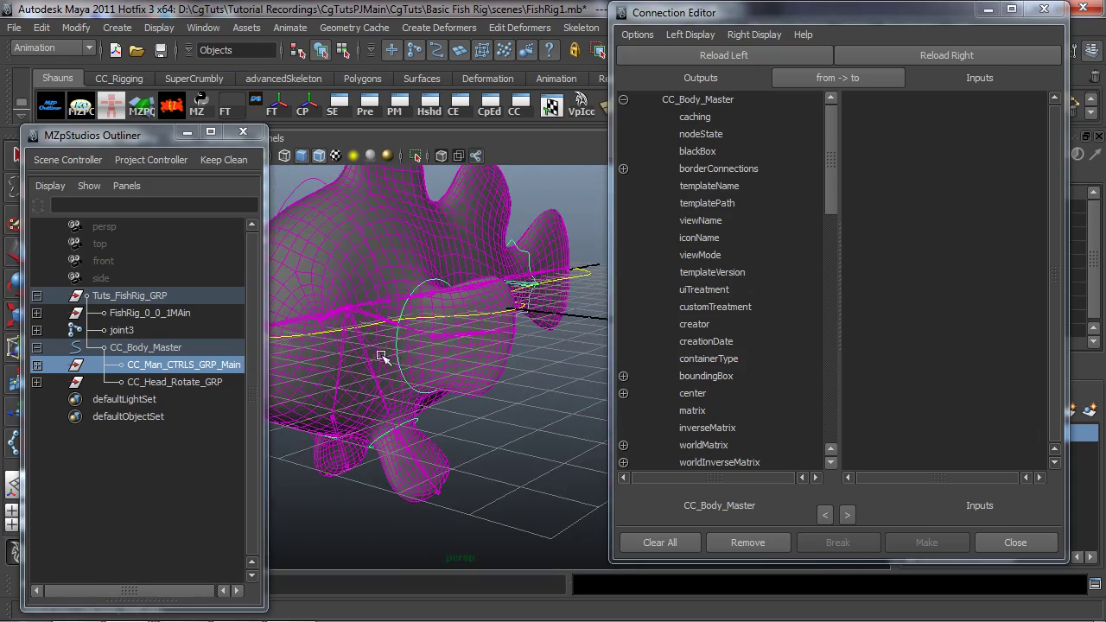
alt+drag(382, 359, 451, 368)
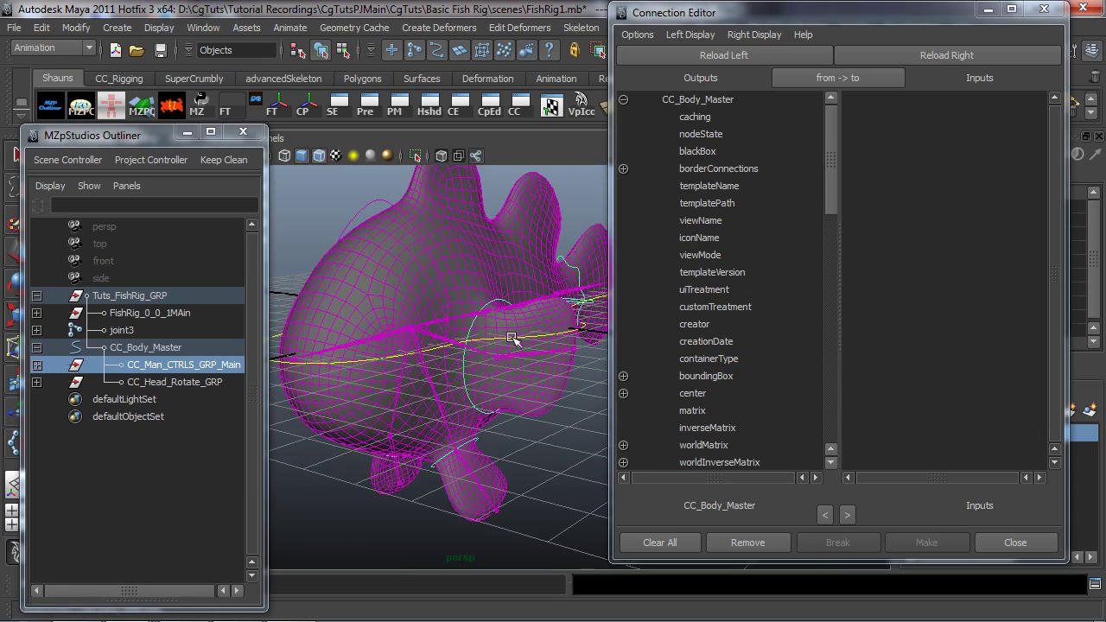
click(934, 56)
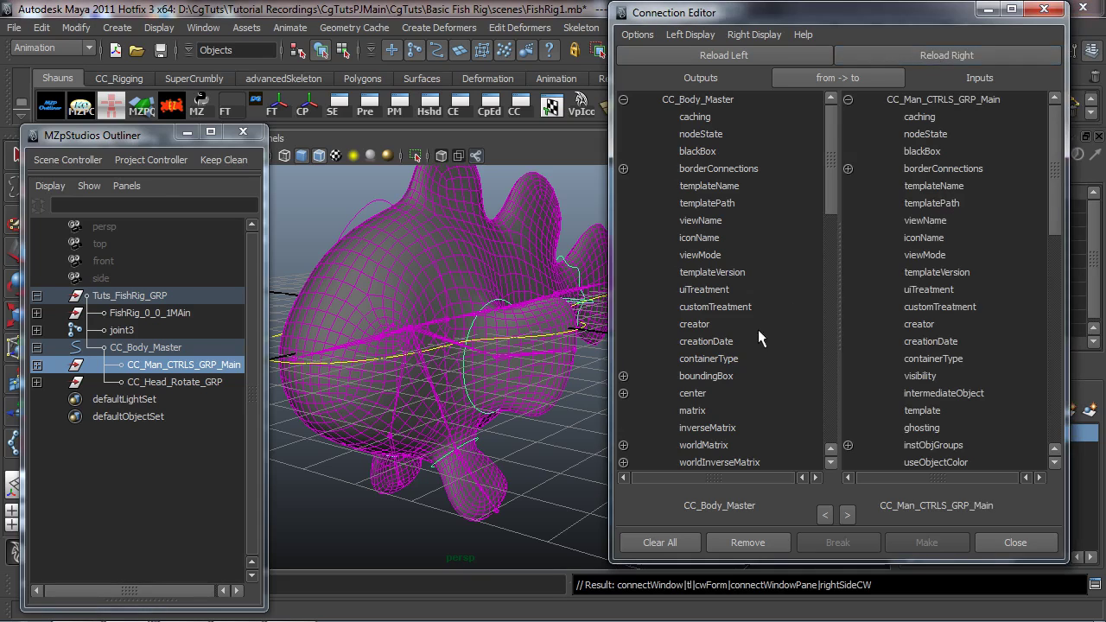
Step: Connect Tuts_FishRig_ManControl_Vis to the visibility of CC_Man_CTRLS_GRP_Main, close the Connection Editor and clear the selection
scroll(713, 380, down, 10)
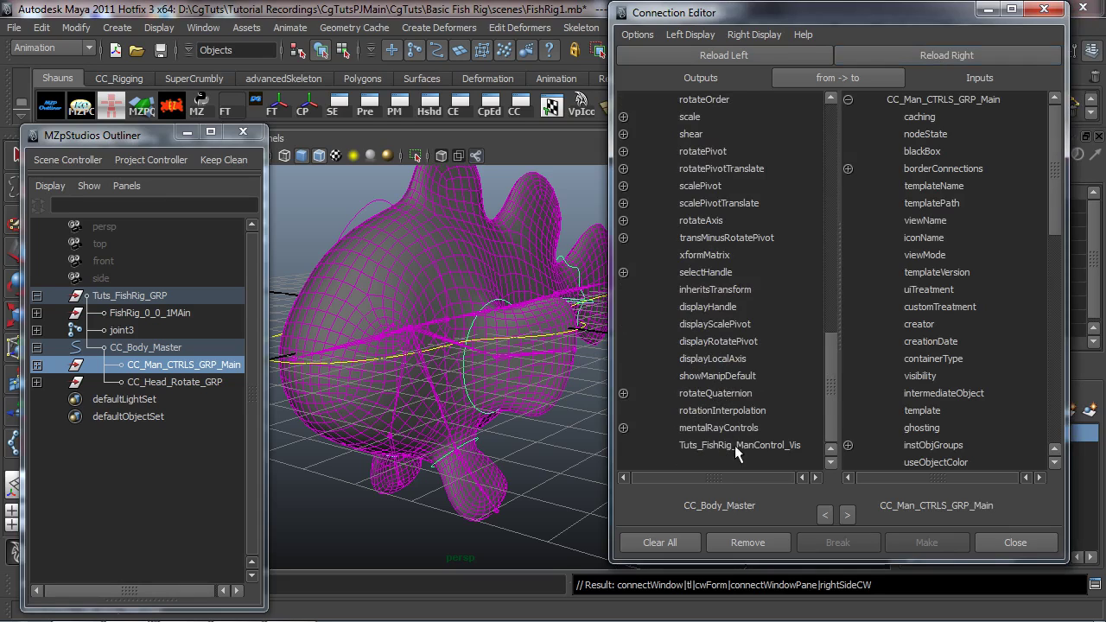
click(755, 445)
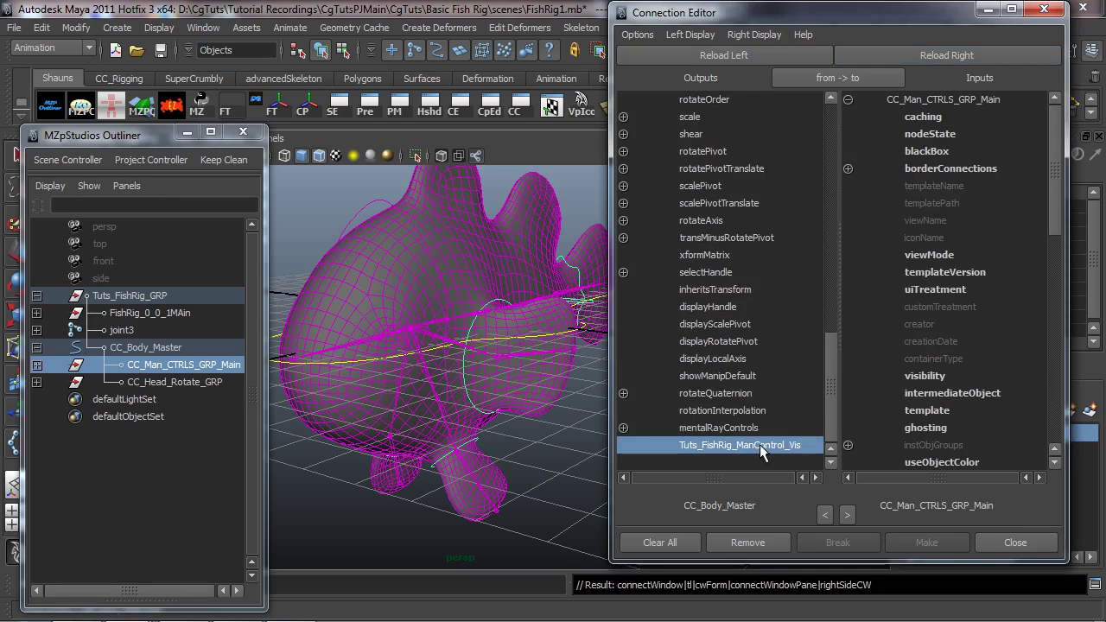
click(926, 383)
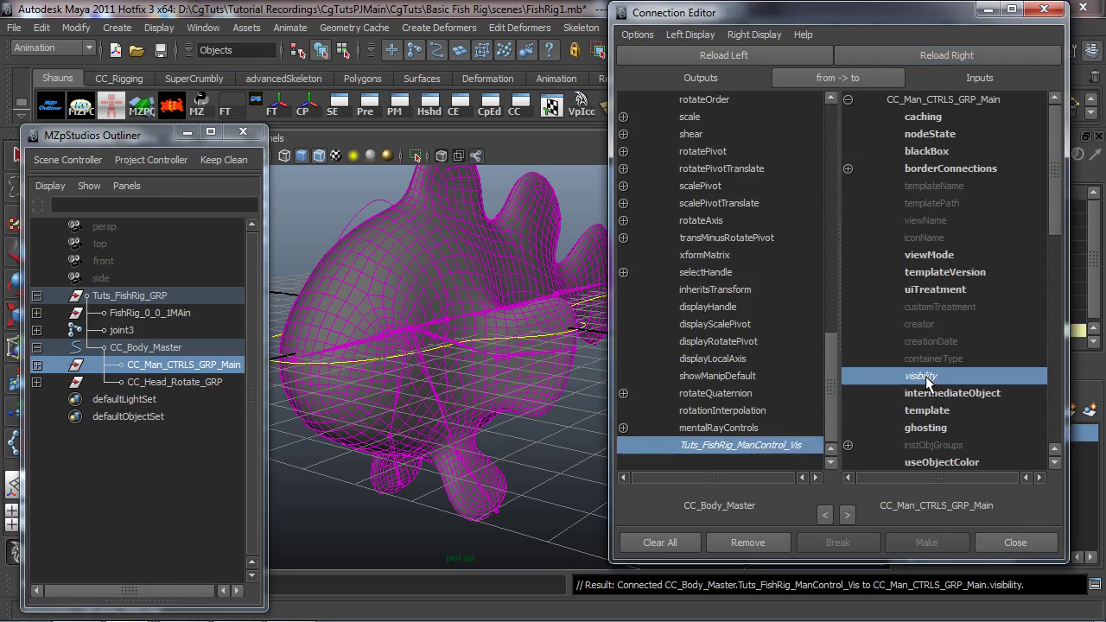
click(1043, 9)
alt+drag(605, 346, 696, 365)
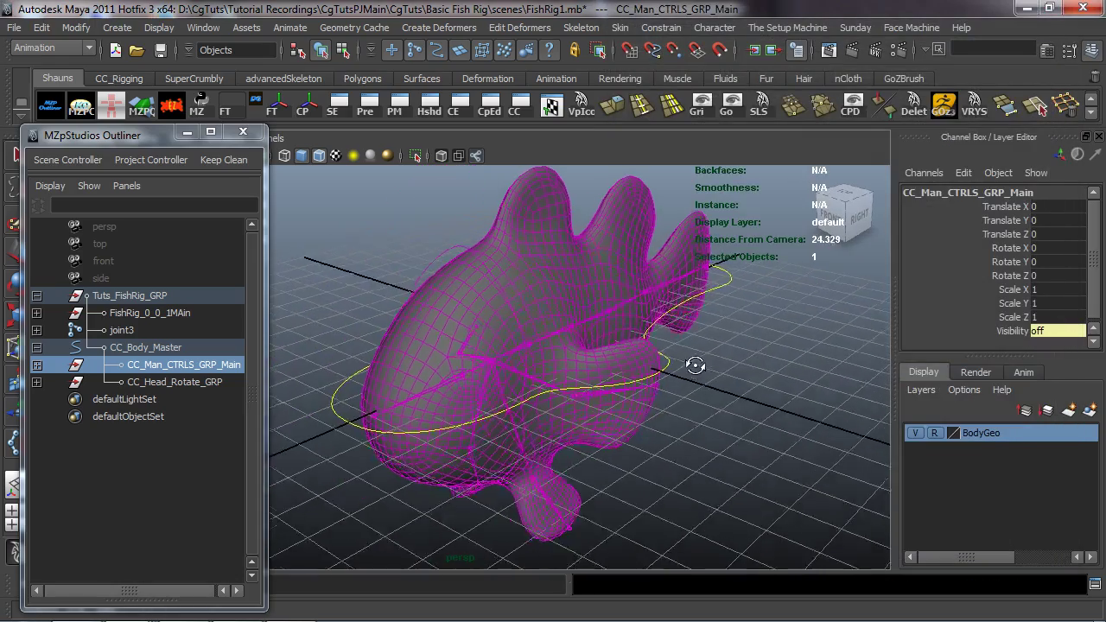
click(700, 366)
Step: Set Tuts Fish Rig Man Control Vis on the CC_Body_Master curve to Show and clear the selection
alt+drag(639, 314, 711, 271)
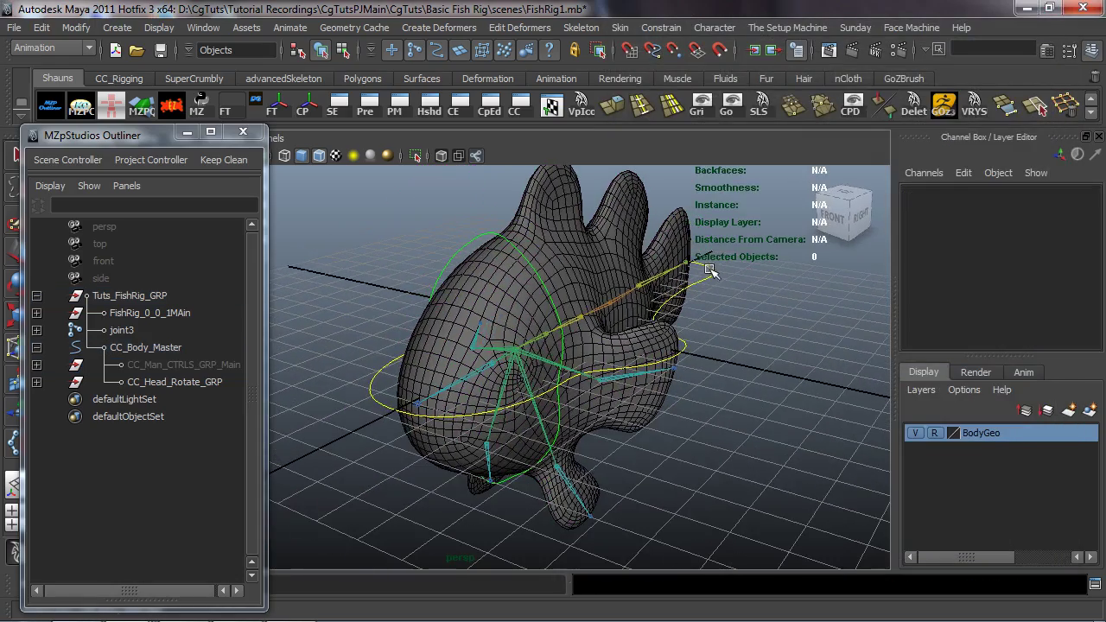
click(710, 271)
scroll(1064, 294, down, 1)
click(1056, 302)
click(1056, 333)
alt+drag(746, 341, 674, 323)
mouse_move(593, 331)
alt+mouse_down()
mouse_move(747, 382)
mouse_move(605, 345)
alt+mouse_up()
click(747, 383)
Step: Lock the Visibility attribute of Clusters_Spline inside CC_Man_CTRLS_GRP_Main, clear the selection and collapse the CC_Body_Master hierarchy
alt+drag(534, 398, 382, 282)
click(37, 366)
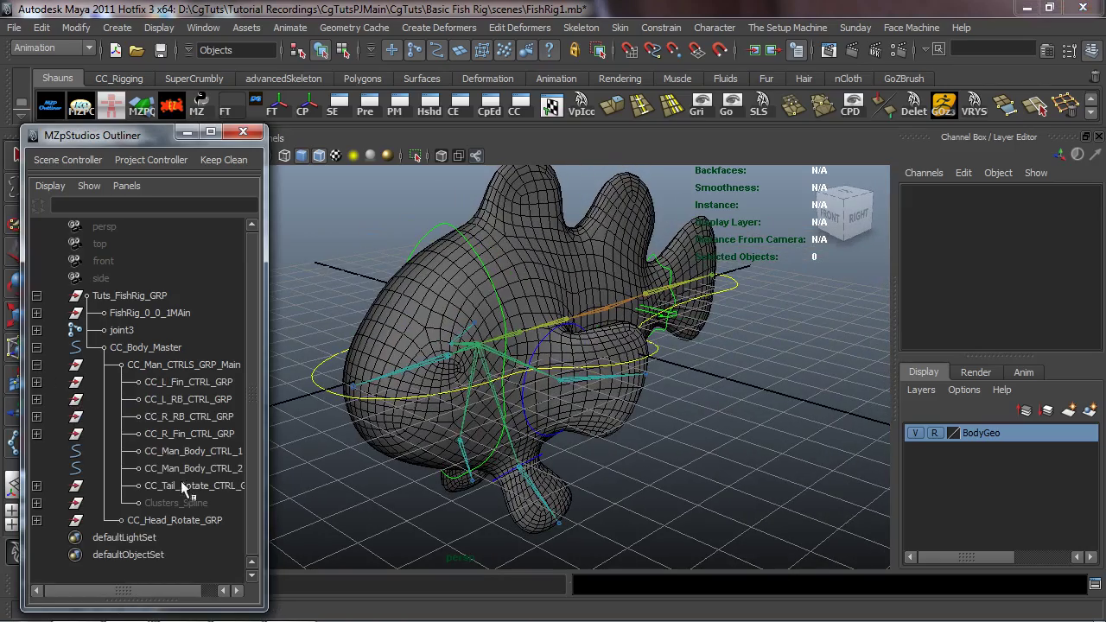
click(178, 502)
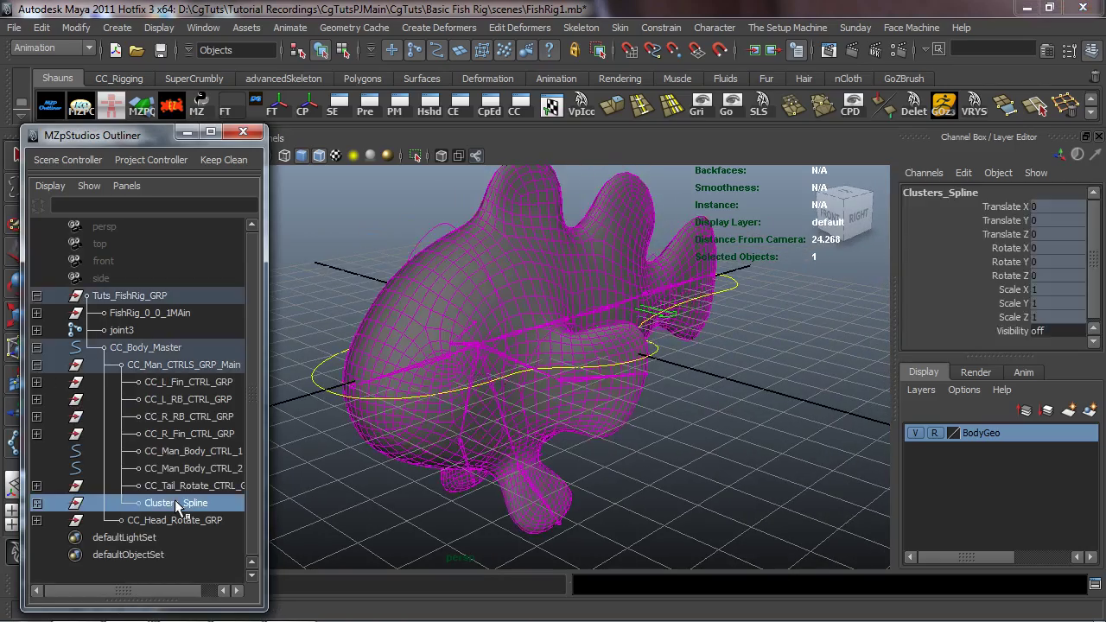
click(1022, 330)
right_click(1018, 332)
click(988, 319)
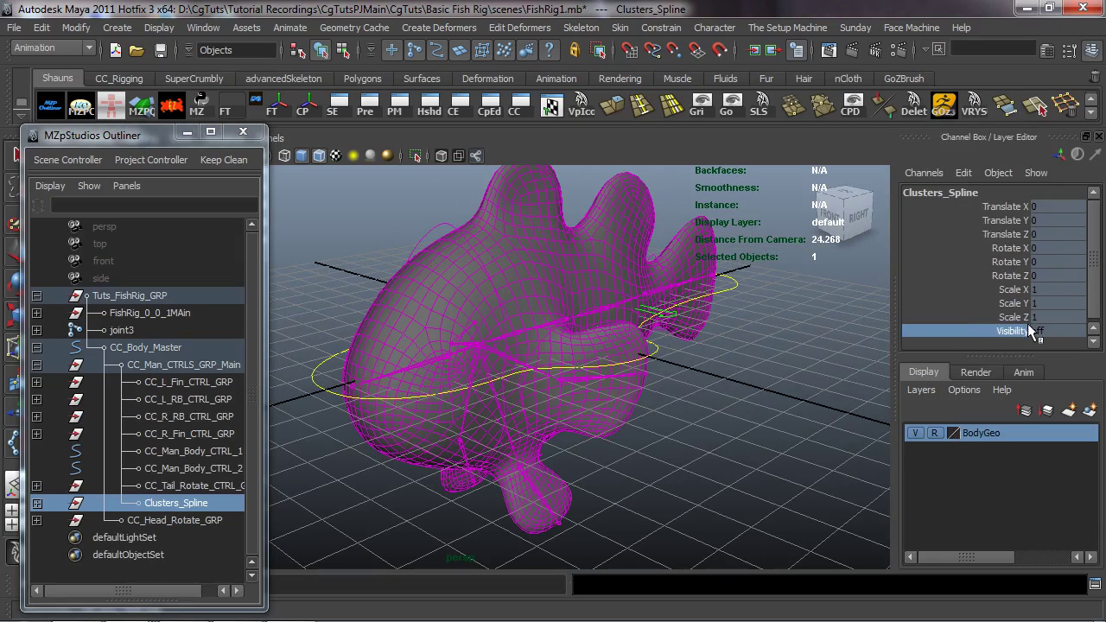
alt+drag(675, 454, 716, 440)
click(705, 438)
click(36, 365)
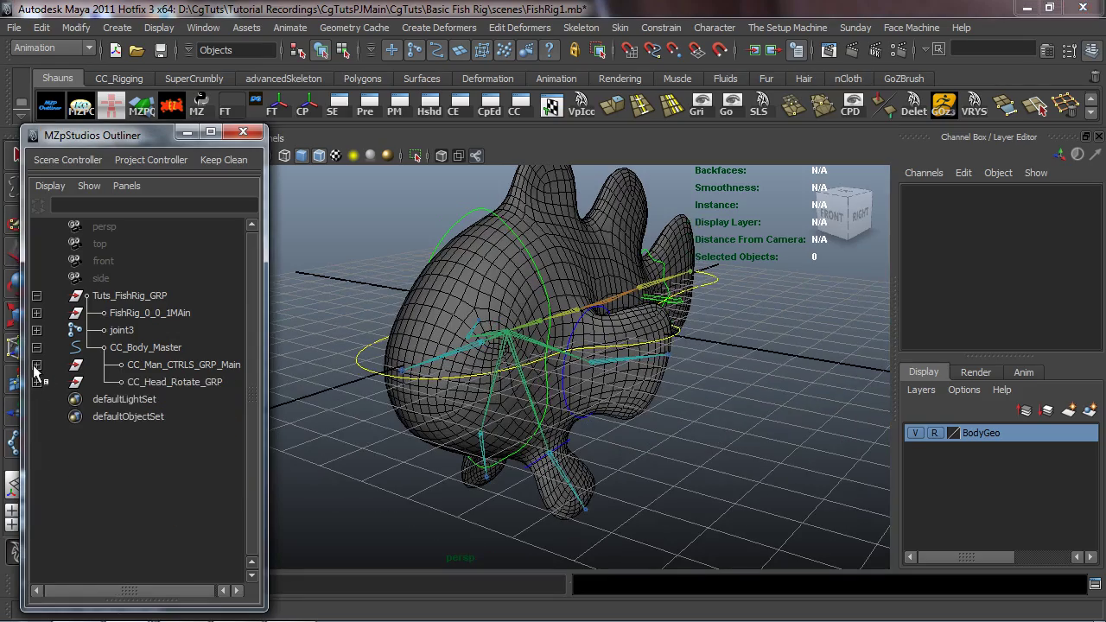
click(36, 347)
Step: Set Tuts Fish Rig Man Control Vis on the CC_Body_Master curve to Hidden and clear the selection
alt+drag(497, 403, 565, 319)
alt+drag(722, 290, 733, 308)
click(724, 272)
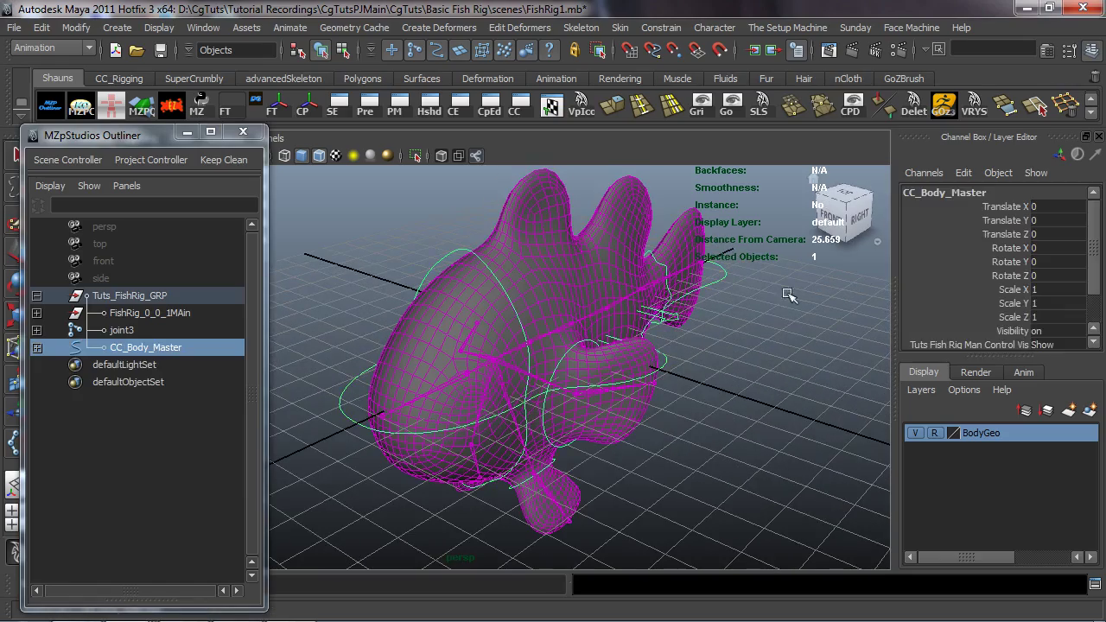
scroll(1050, 294, down, 2)
click(1051, 308)
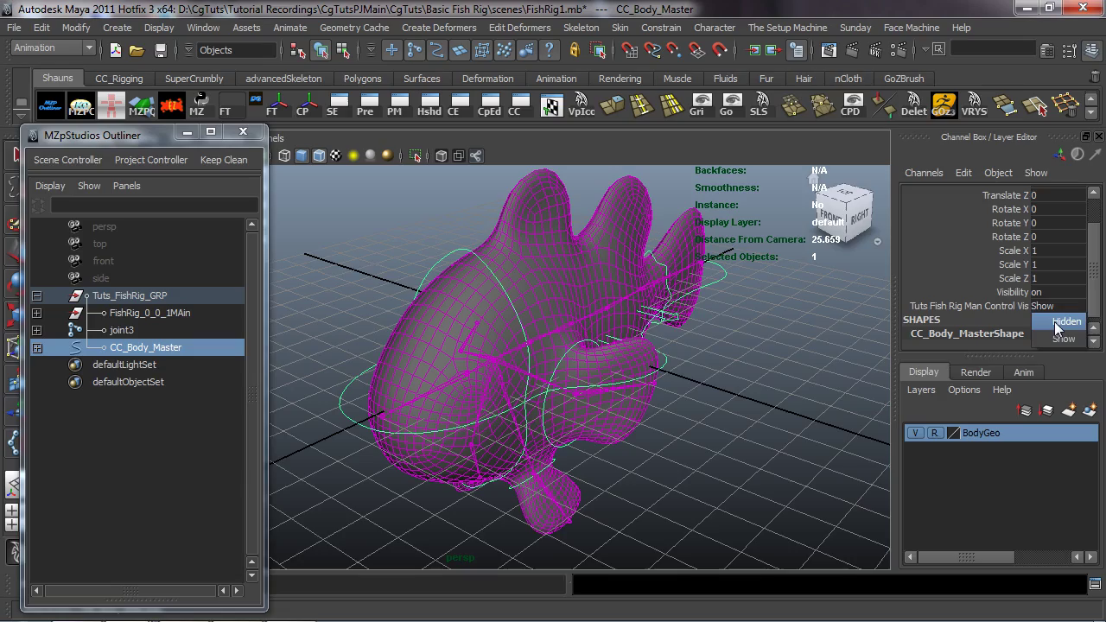
click(1056, 324)
click(758, 388)
Step: Inspect the fish with its manual controls hidden and collapse the Tuts_FishRig_GRP hierarchy
alt+drag(778, 395, 700, 391)
alt+drag(437, 373, 454, 371)
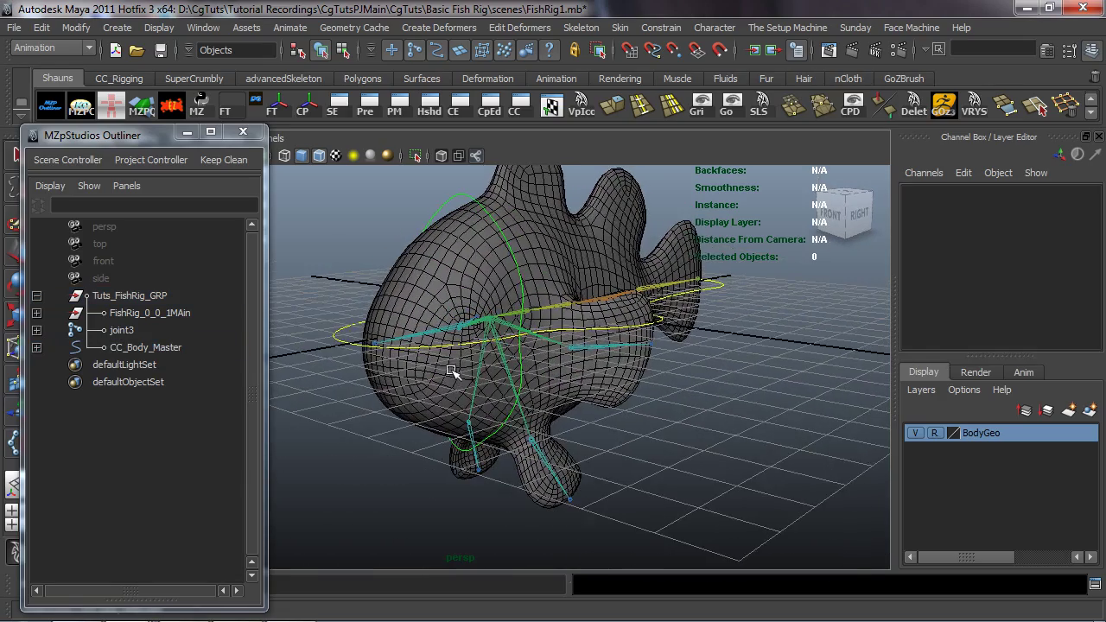
alt+middle_drag(454, 371, 461, 383)
alt+drag(461, 382, 432, 395)
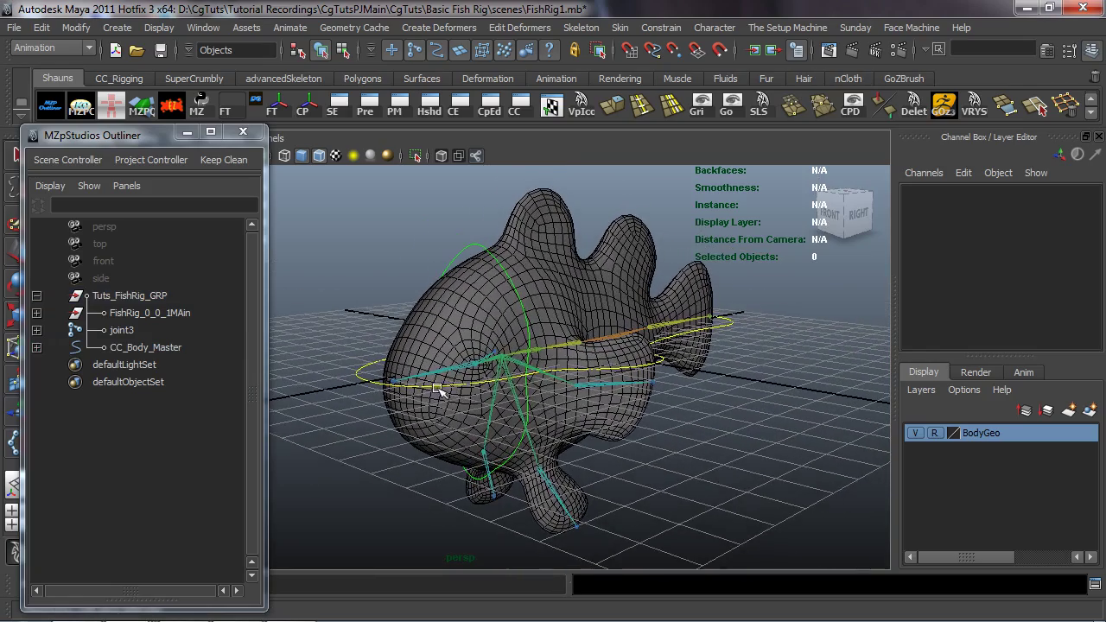
click(37, 295)
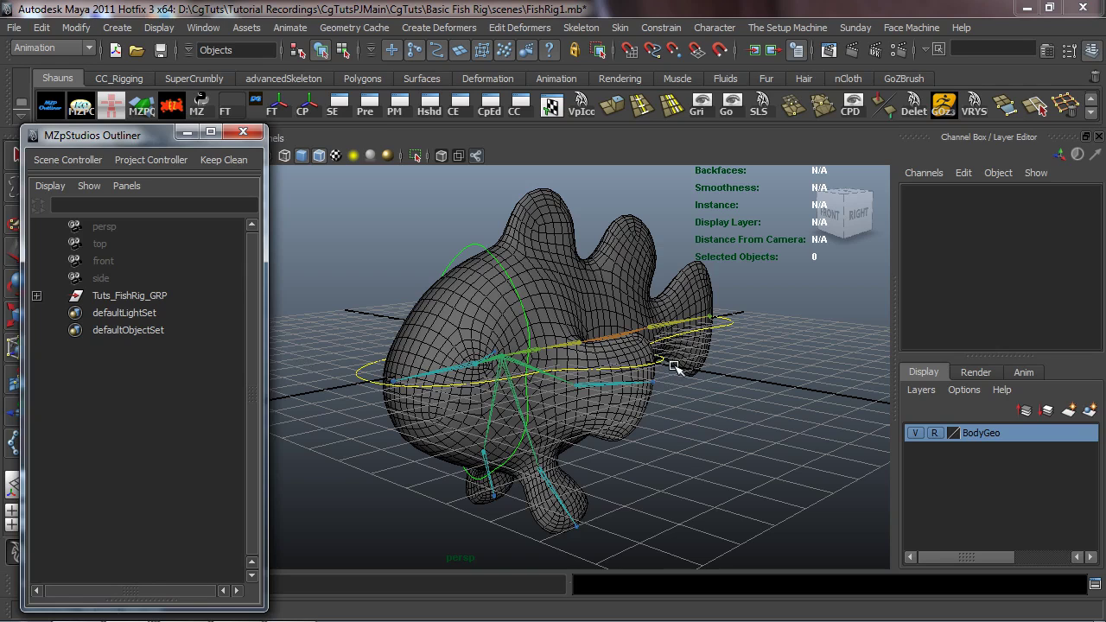
alt+drag(676, 367, 659, 365)
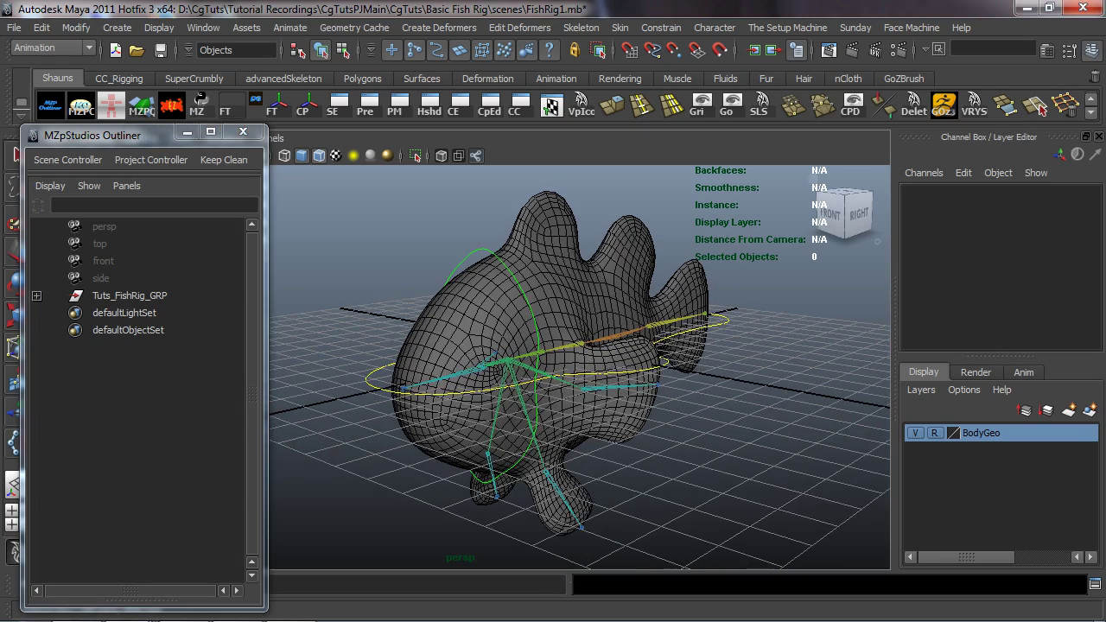